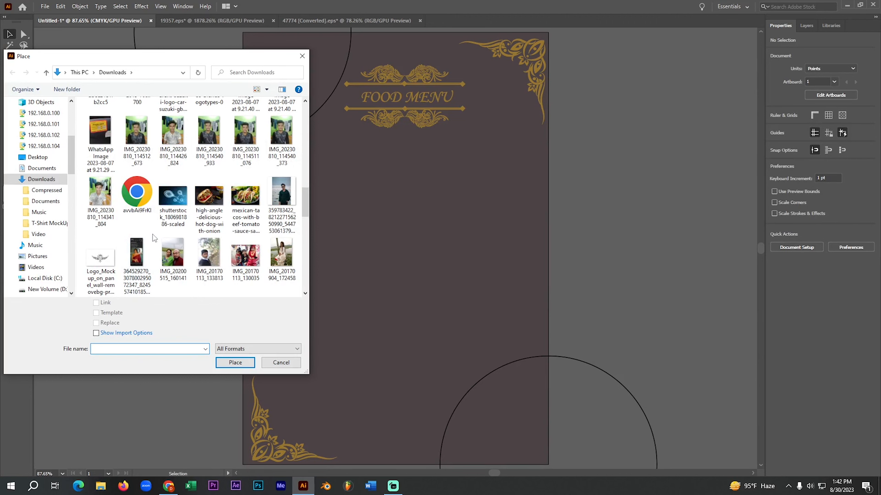
# - Place the fresh-grill-bbq-chicken image from the Downloads folder into the menu document as a linked file
pyautogui.scroll(-3, 155, 238)
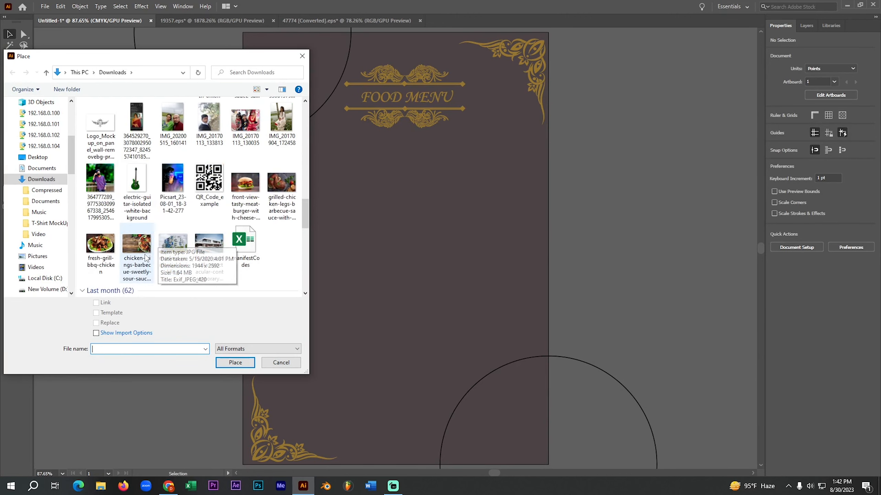
pyautogui.scroll(3, 207, 234)
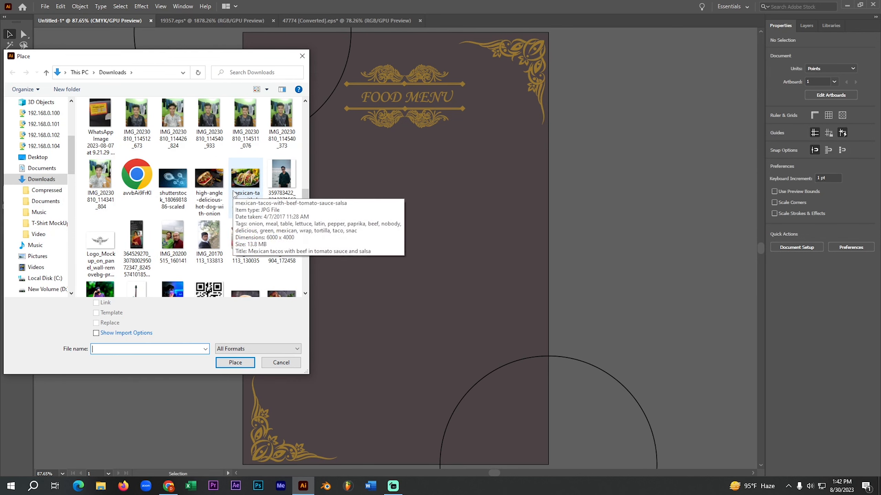
pyautogui.scroll(-5, 233, 193)
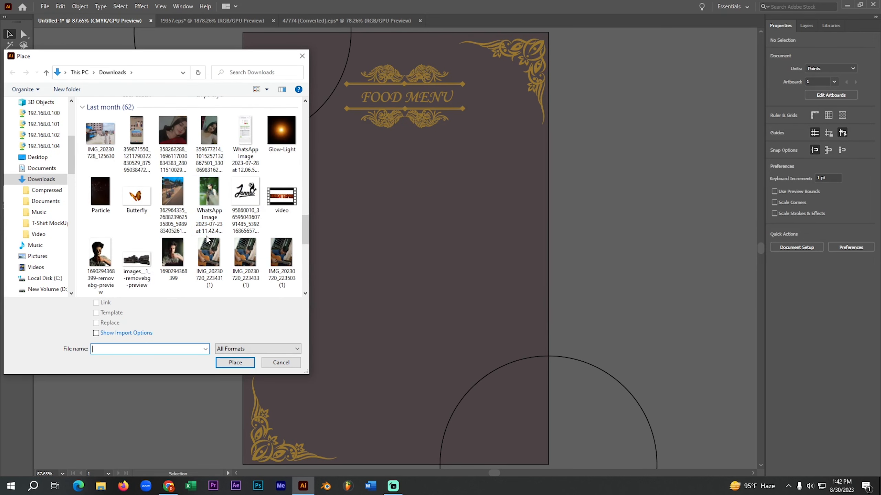
pyautogui.scroll(2, 209, 242)
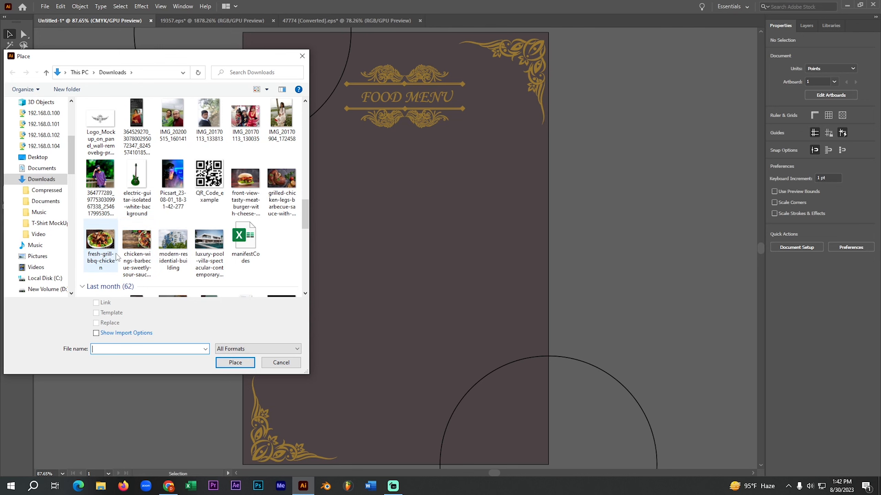
pyautogui.click(101, 243)
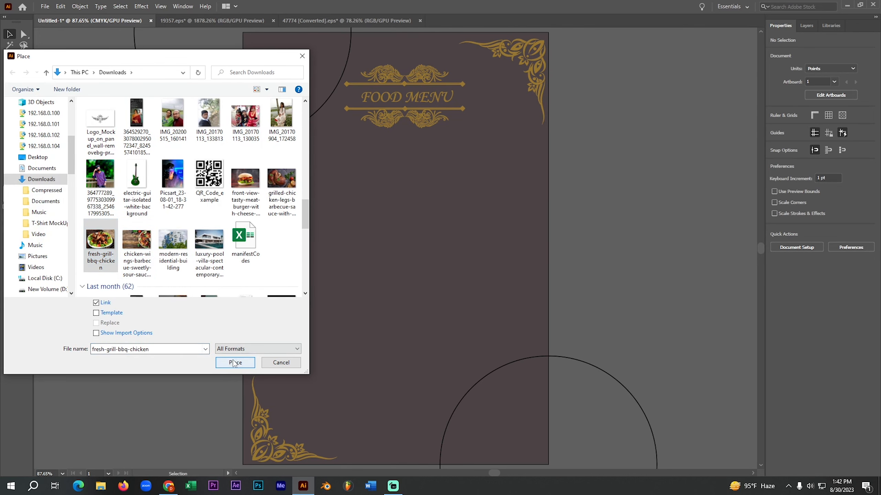
pyautogui.click(235, 363)
pyautogui.click(161, 201)
# - Scale the chicken image down to about 318 × 212 pt and position it over the circle at the artboard's top-left corner
pyautogui.moveTo(478, 348); pyautogui.dragTo(417, 306)
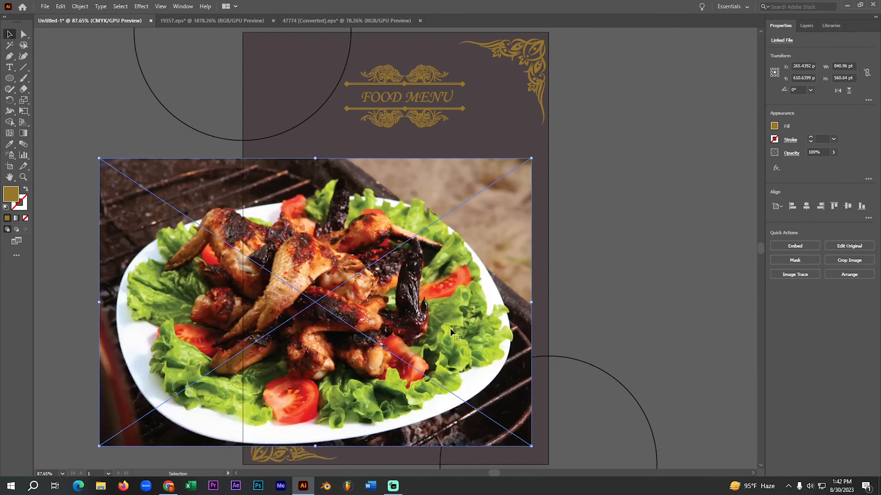
pyautogui.moveTo(531, 446); pyautogui.dragTo(396, 356)
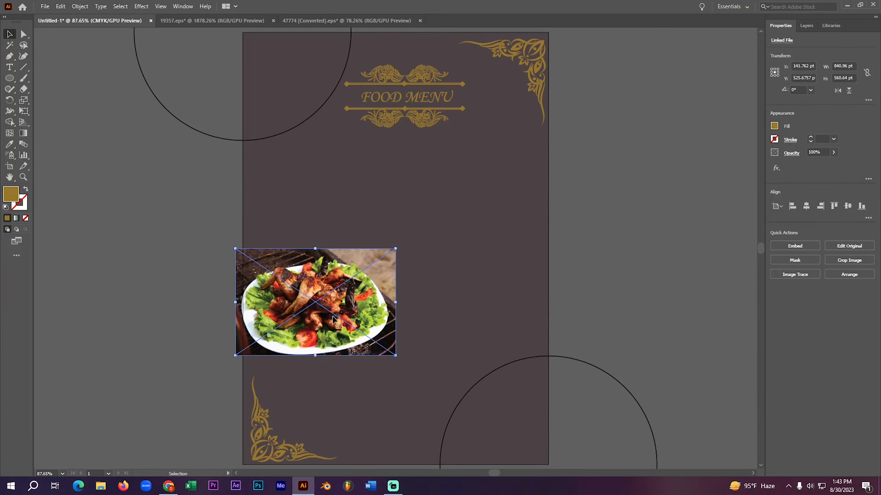
pyautogui.moveTo(319, 297); pyautogui.dragTo(283, 86)
pyautogui.moveTo(358, 127); pyautogui.dragTo(368, 134)
pyautogui.moveTo(309, 107); pyautogui.dragTo(323, 117)
pyautogui.moveTo(214, 207); pyautogui.dragTo(226, 274)
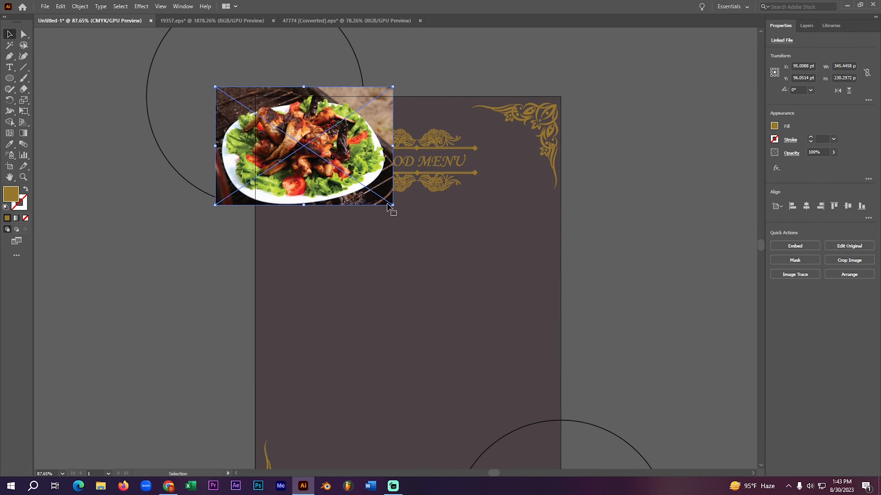
pyautogui.moveTo(392, 204); pyautogui.dragTo(386, 206)
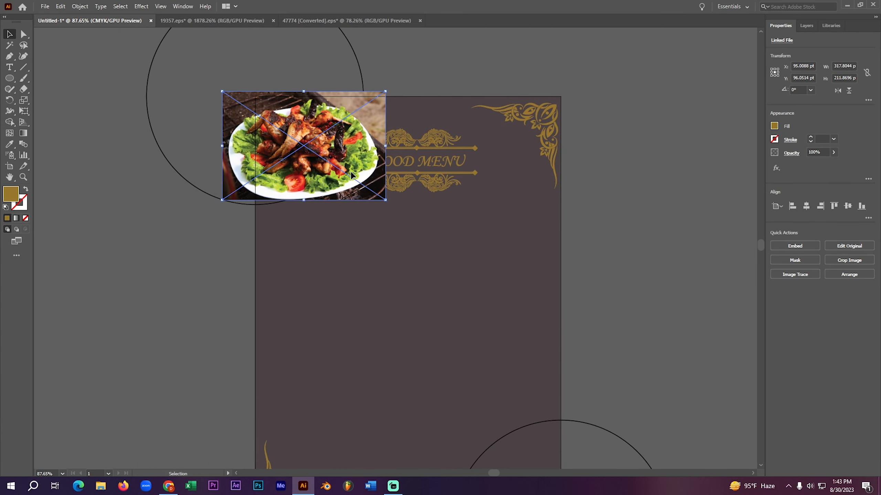
pyautogui.moveTo(351, 174); pyautogui.dragTo(357, 184)
pyautogui.click(160, 239)
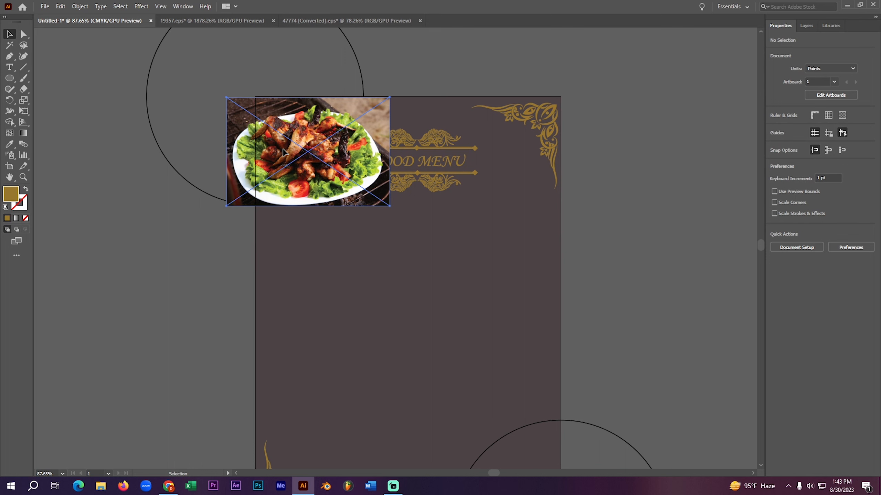
pyautogui.moveTo(292, 147); pyautogui.dragTo(292, 146)
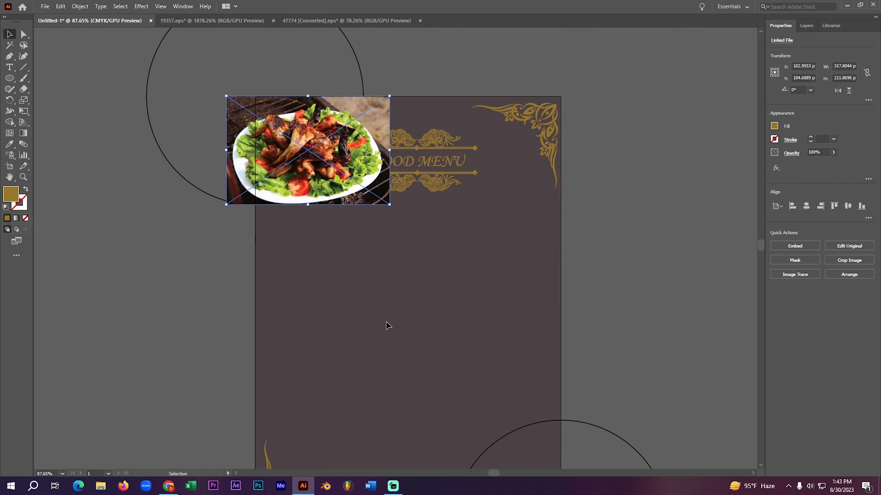
# - Embed the chicken image and bring the top-left circle to the front
pyautogui.click(809, 244)
pyautogui.click(127, 190)
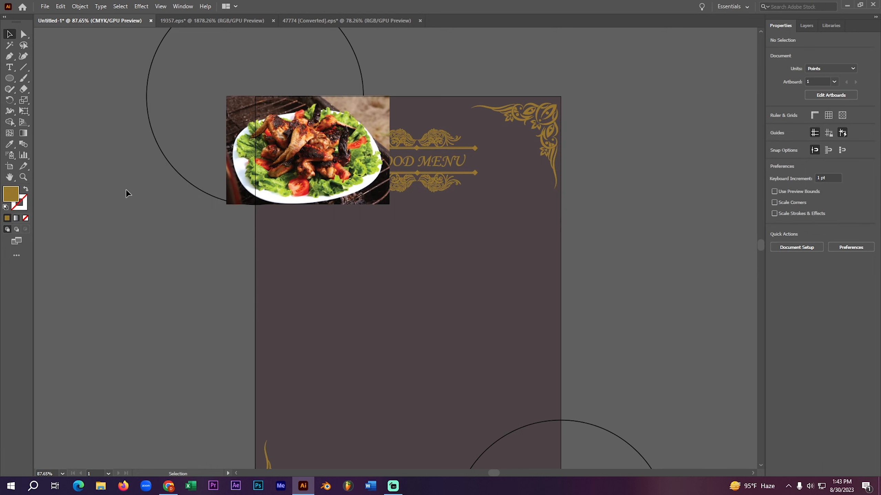
pyautogui.rightClick(176, 159)
pyautogui.moveTo(242, 327)
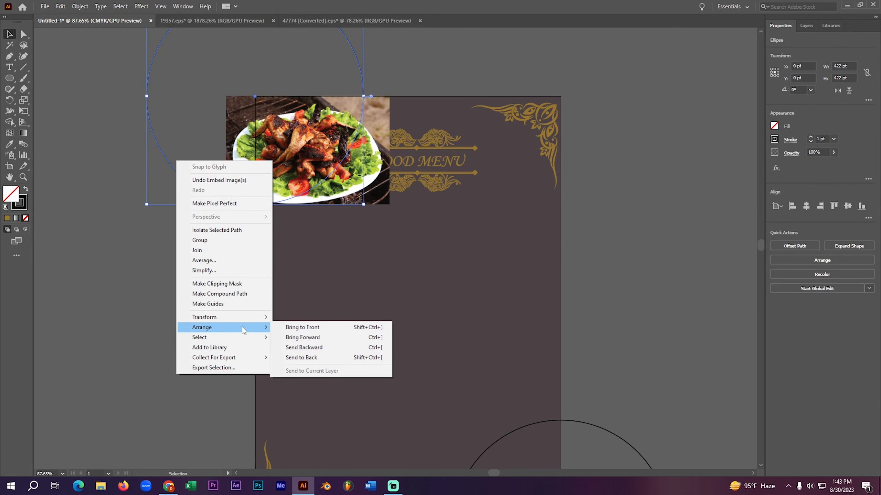
pyautogui.click(302, 327)
# - Select the chicken image together with the top-left circle and make a clipping mask from them
pyautogui.click(145, 245)
pyautogui.moveTo(252, 161); pyautogui.dragTo(251, 162)
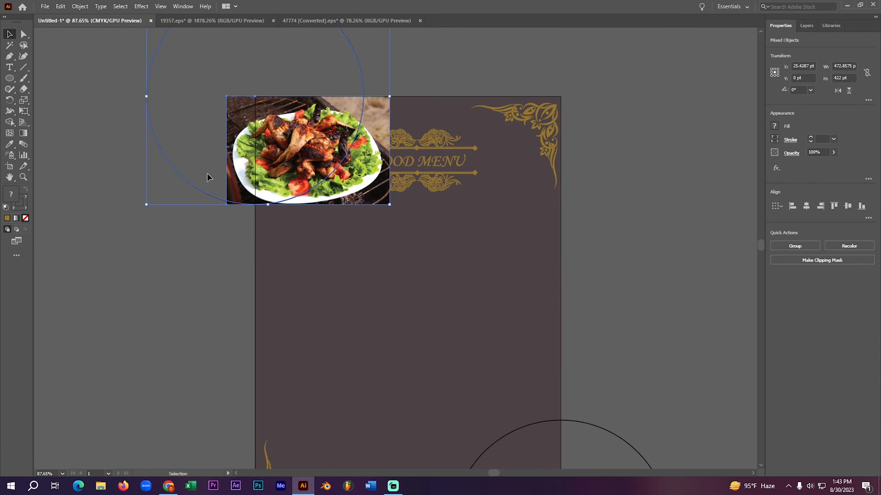
pyautogui.rightClick(207, 174)
pyautogui.click(248, 281)
pyautogui.click(203, 330)
pyautogui.moveTo(203, 330); pyautogui.dragTo(127, 292)
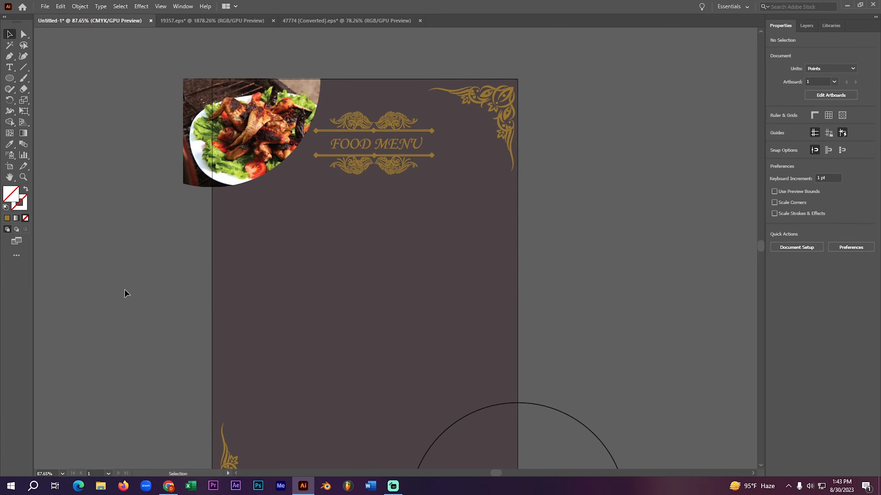
# - Place the front-view-tasty-meat-burger image and fit it at about 307 × 212 pt over the circle at the artboard's bottom-right corner
pyautogui.hotkey('ctrl', '0')
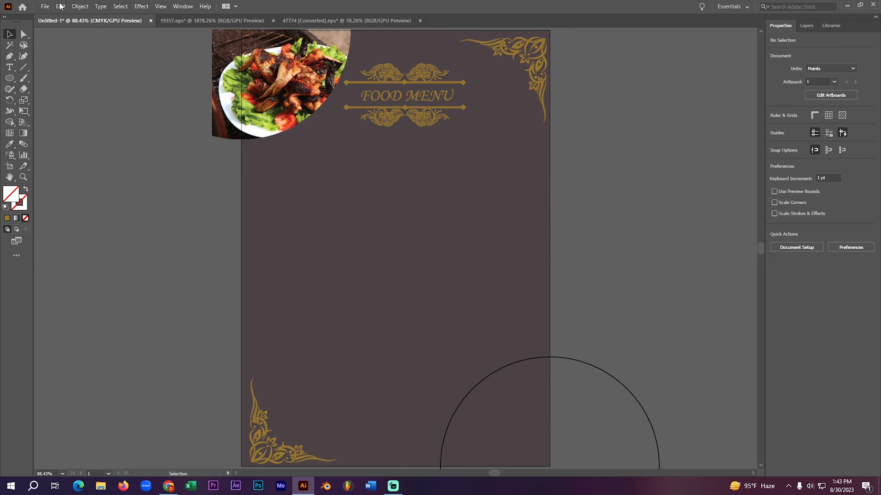
pyautogui.click(47, 6)
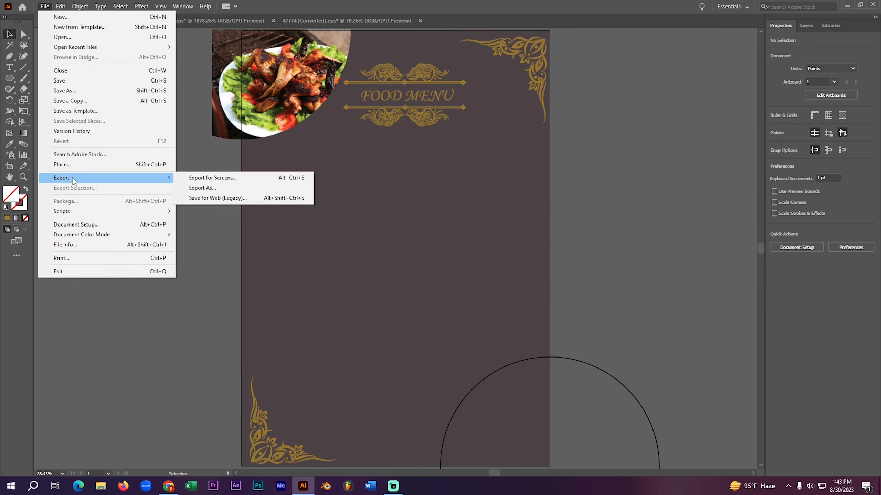
pyautogui.click(82, 164)
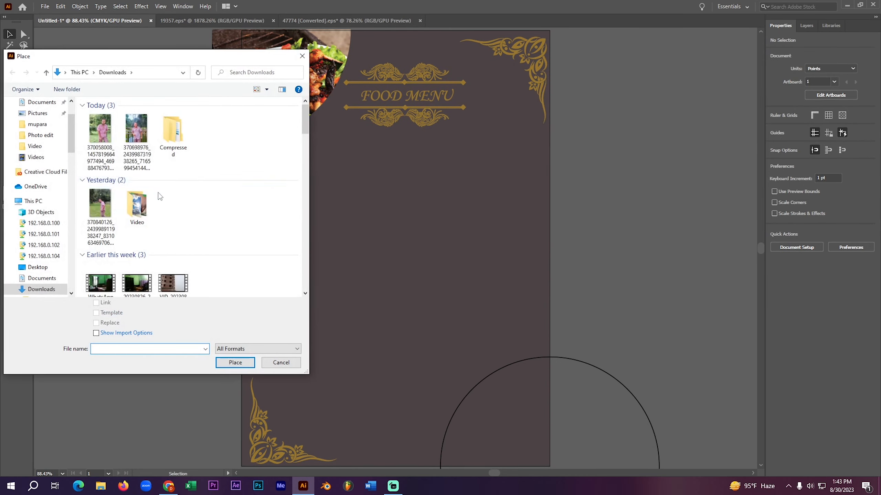
pyautogui.scroll(-8, 169, 224)
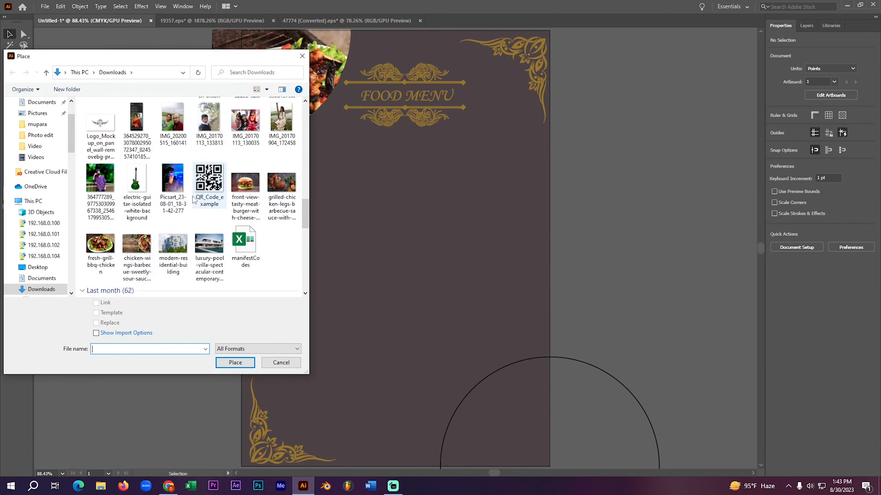
pyautogui.click(246, 184)
pyautogui.click(235, 362)
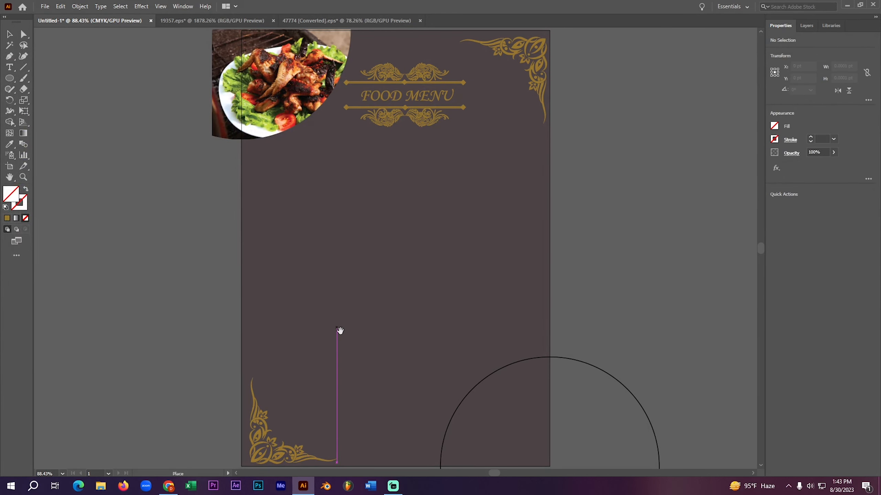
pyautogui.moveTo(340, 330); pyautogui.dragTo(235, 210)
pyautogui.moveTo(327, 237)
pyautogui.mouseDown()
pyautogui.moveTo(428, 300)
pyautogui.moveTo(486, 361)
pyautogui.mouseUp()
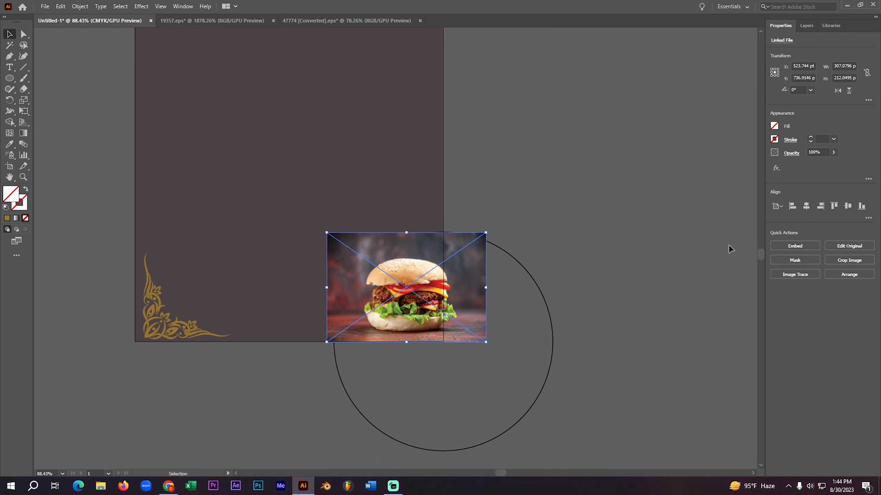
# - Embed the burger image and bring the bottom-right circle to the front
pyautogui.rightClick(537, 307)
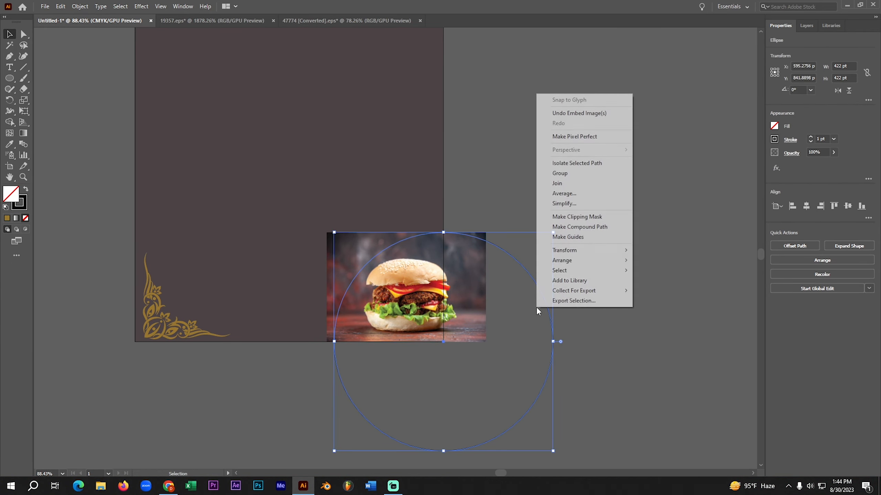
pyautogui.moveTo(579, 261)
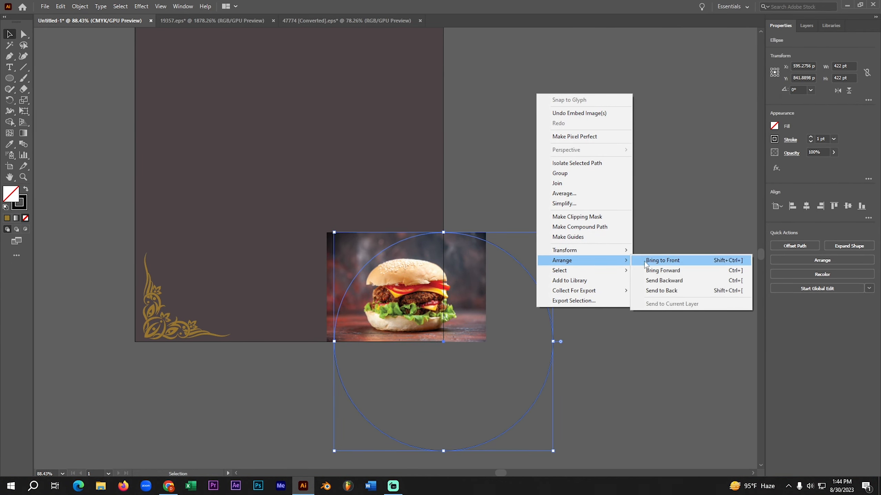
pyautogui.click(654, 258)
# - Try clipping the burger image to the bottom-right circle with a clipping mask
pyautogui.click(561, 257)
pyautogui.moveTo(462, 288); pyautogui.dragTo(465, 290)
pyautogui.rightClick(484, 245)
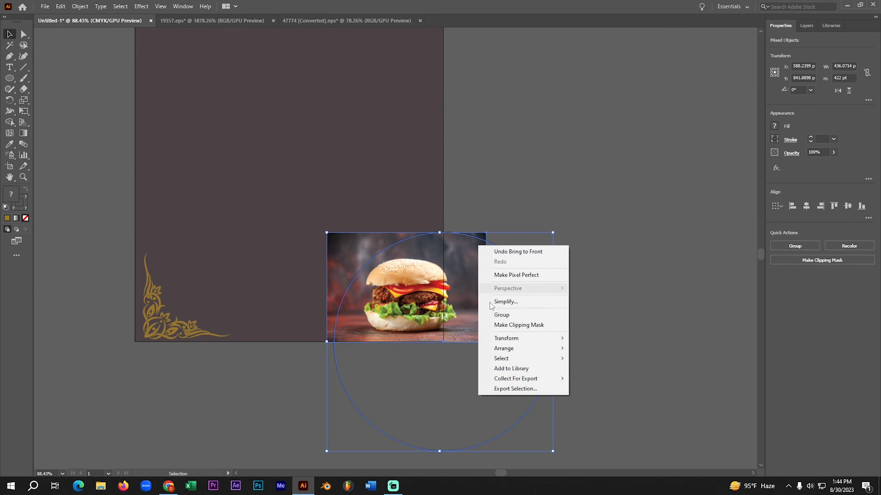
pyautogui.click(520, 325)
pyautogui.click(534, 280)
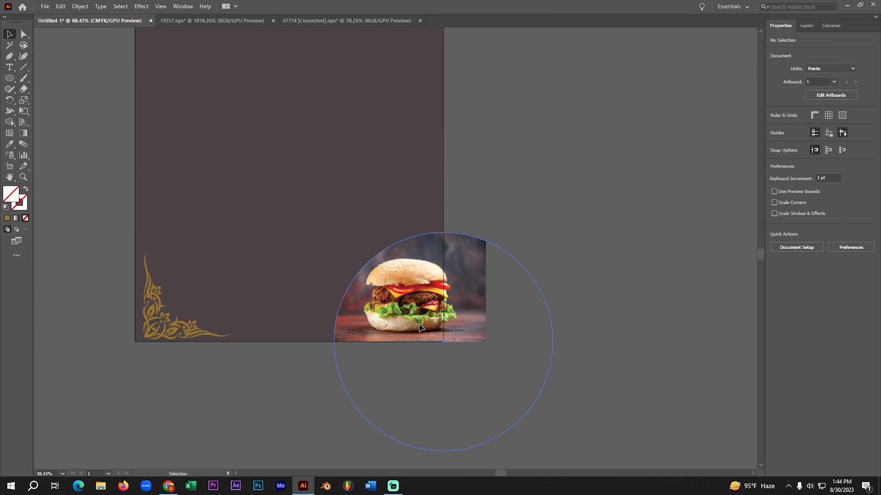
# - Try nudging the clipped burger group 2 pt to the left
pyautogui.click(378, 312)
pyautogui.press('Left')
pyautogui.press('Left')
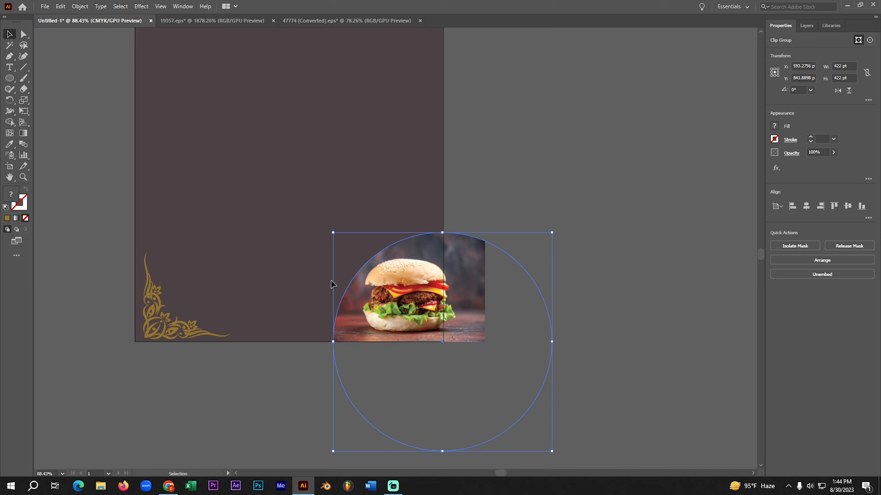
pyautogui.click(569, 193)
pyautogui.click(432, 291)
pyautogui.click(617, 176)
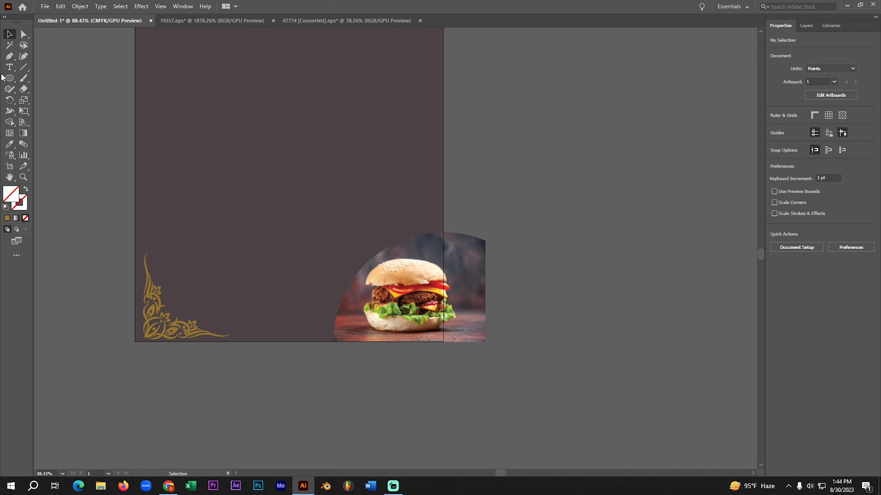
pyautogui.hotkey('ctrl', '0')
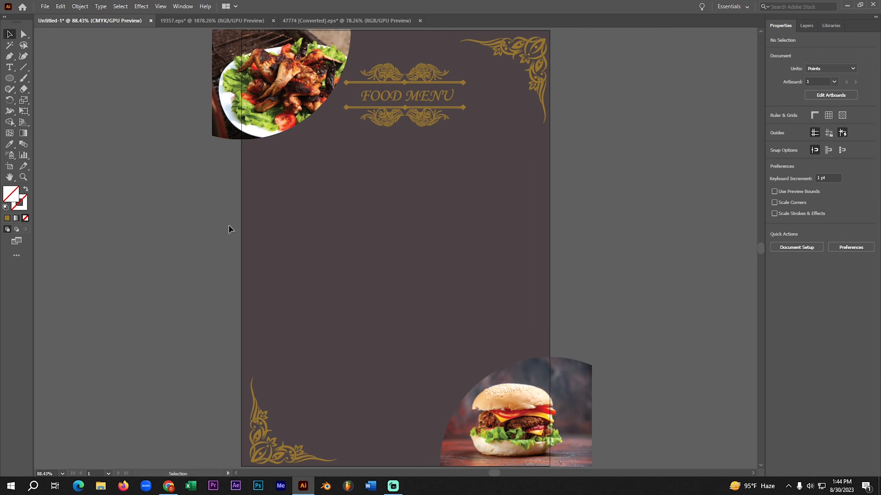
# - Undo the nudge and the clipping mask on the burger image
pyautogui.hotkey('ctrl', 'z')
pyautogui.hotkey('ctrl', 'z')
pyautogui.moveTo(139, 333); pyautogui.dragTo(72, 226)
pyautogui.hotkey('ctrl', 'z')
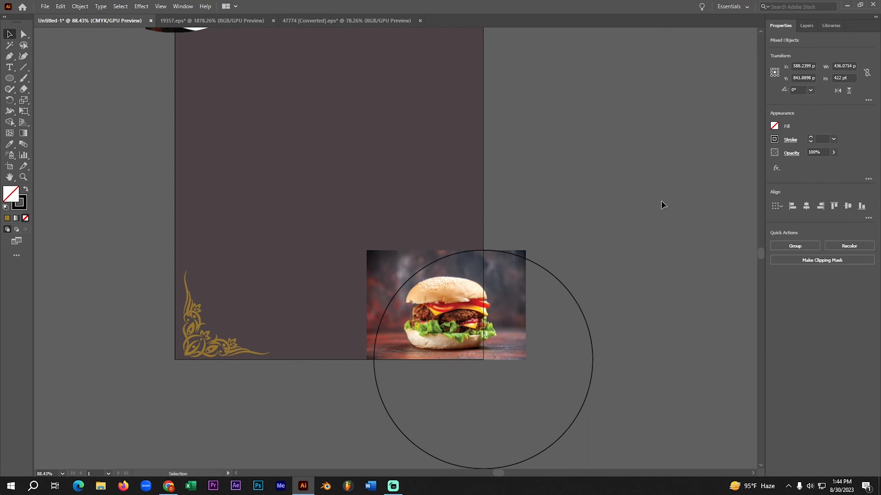
# - Shift only the burger image about 19 pt to the left, keeping the circle in place
pyautogui.click(661, 202)
pyautogui.click(515, 308)
pyautogui.moveTo(515, 309); pyautogui.dragTo(513, 310)
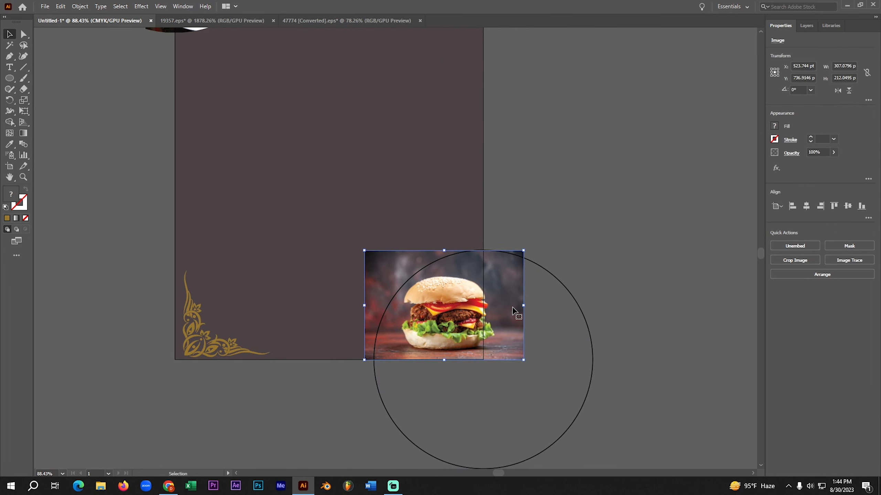
pyautogui.press('Left')
pyautogui.press('Left')
pyautogui.press('Left')
pyautogui.press('Left')
pyautogui.press('Left')
pyautogui.press('Left')
pyautogui.press('Left')
pyautogui.press('Left')
pyautogui.press('Left')
pyautogui.press('Left')
pyautogui.press('Left')
pyautogui.press('Left')
pyautogui.press('Left')
pyautogui.press('Left')
pyautogui.press('Left')
pyautogui.press('Left')
pyautogui.press('Left')
pyautogui.press('Left')
pyautogui.press('Left')
# - Select the shifted burger image together with the bottom-right circle and make a clipping mask from them
pyautogui.moveTo(603, 222); pyautogui.dragTo(544, 336)
pyautogui.rightClick(570, 214)
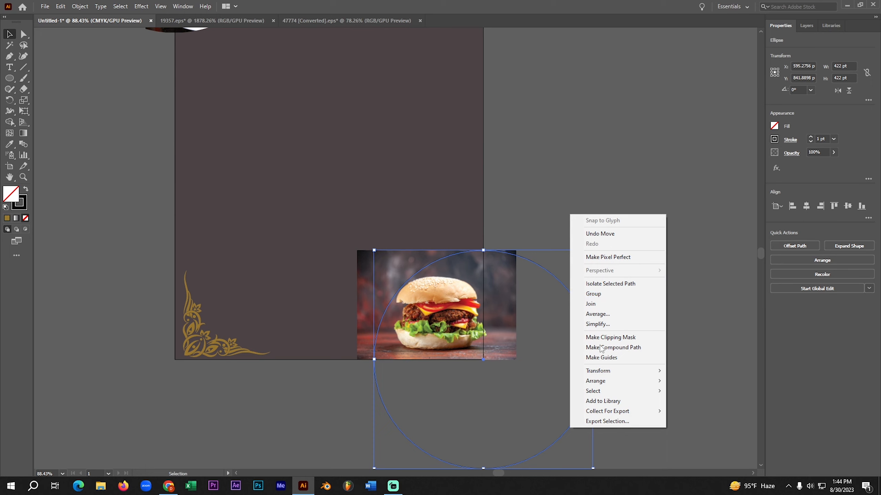
pyautogui.click(534, 242)
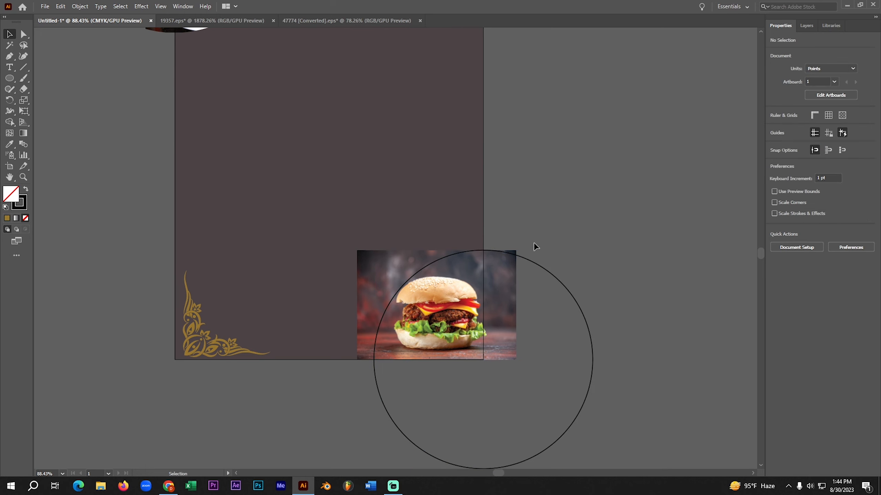
pyautogui.moveTo(534, 242); pyautogui.dragTo(501, 278)
pyautogui.rightClick(499, 289)
pyautogui.click(542, 370)
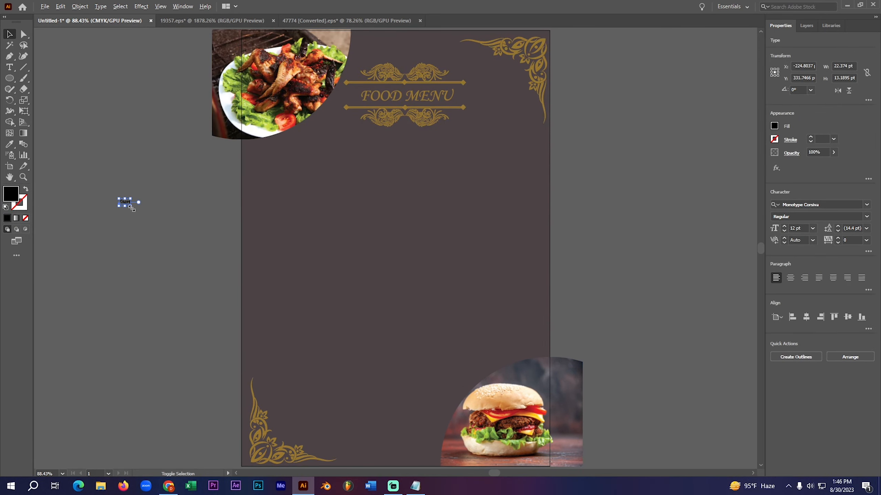
# - Move the "Start" text onto the artboard near its left edge, below the chicken photo, and select it
pyautogui.moveTo(131, 207); pyautogui.dragTo(280, 185)
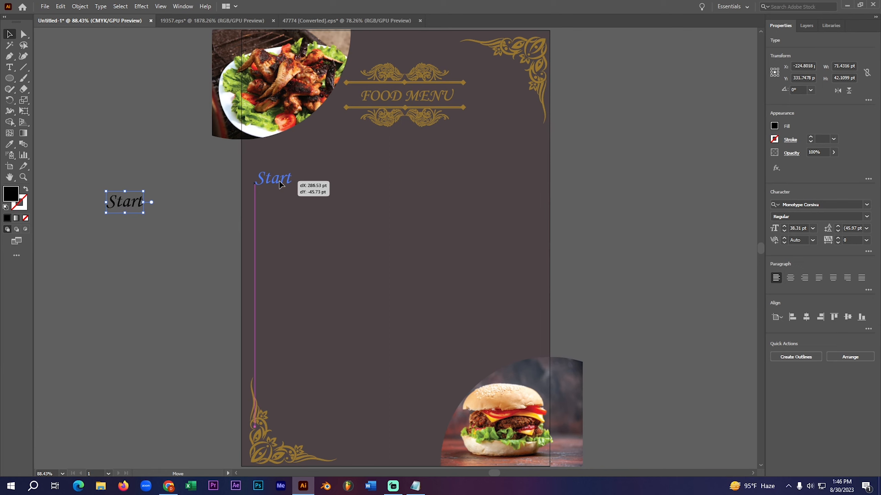
pyautogui.moveTo(281, 182); pyautogui.dragTo(282, 182)
pyautogui.click(197, 193)
pyautogui.click(282, 186)
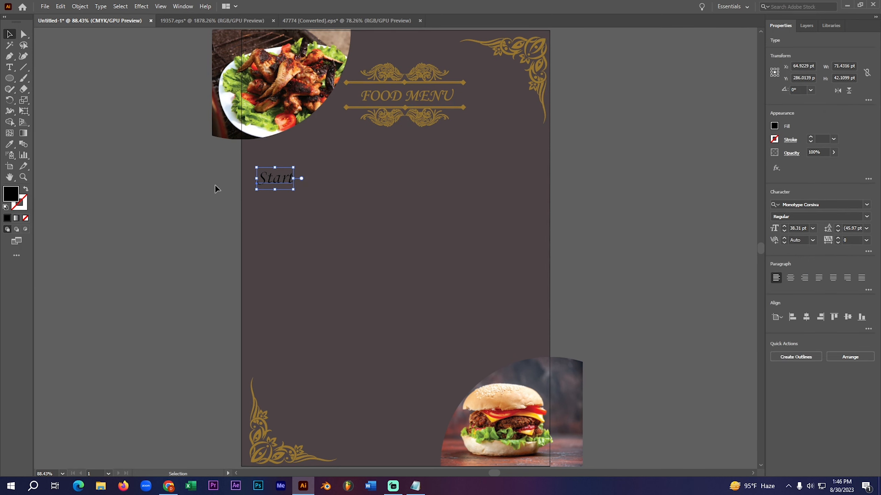
# - Convert the "Start" text to outlines and fill it with the gold sampled from the FOOD MENU heading
pyautogui.rightClick(272, 178)
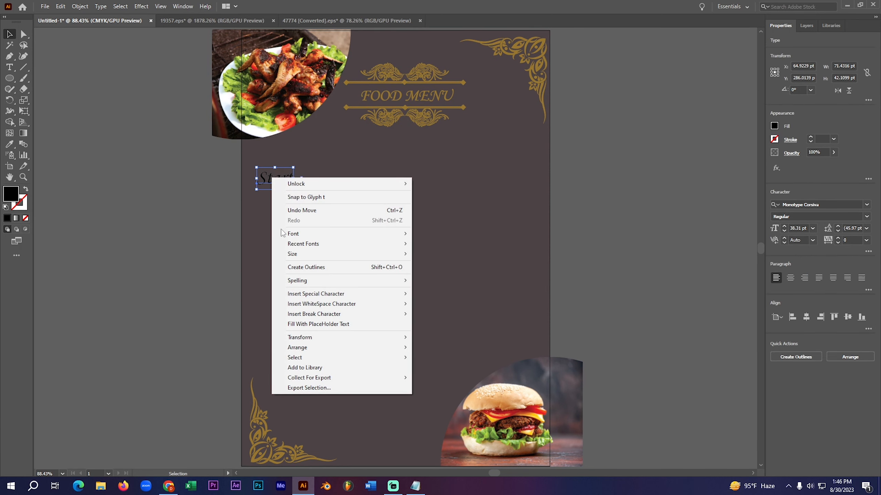
pyautogui.click(297, 270)
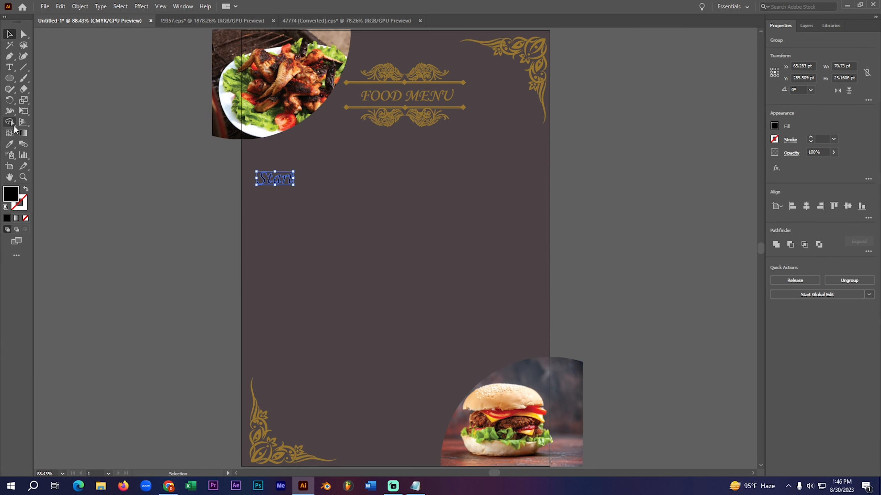
pyautogui.click(10, 144)
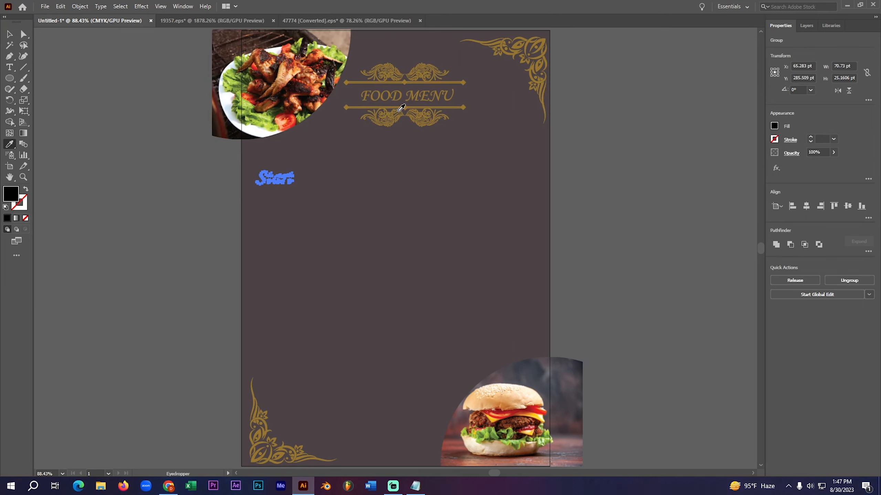
pyautogui.click(412, 98)
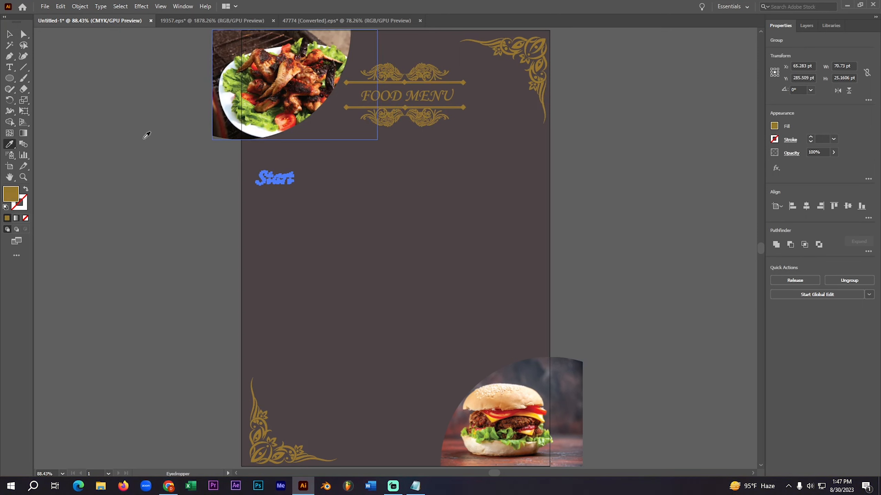
pyautogui.click(9, 34)
pyautogui.click(113, 143)
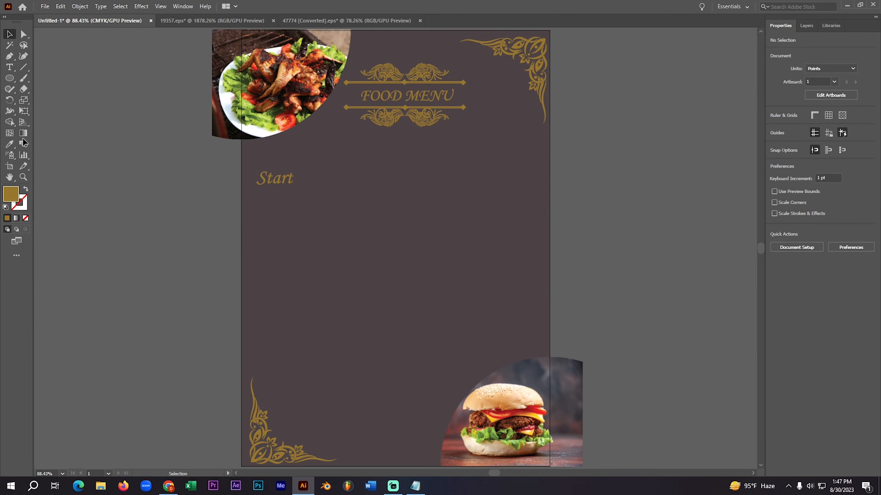
# - Add the text "Menu NAme" just below "Start" and set its font size to 18 pt
pyautogui.click(9, 69)
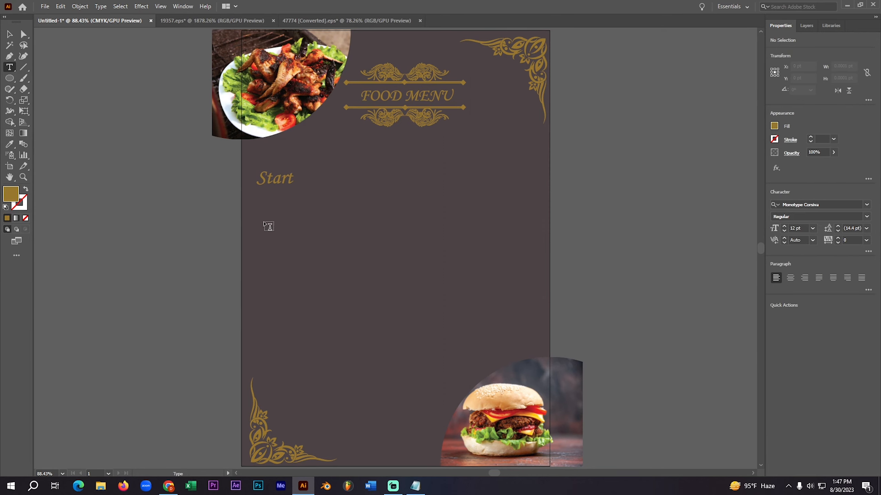
pyautogui.click(256, 199)
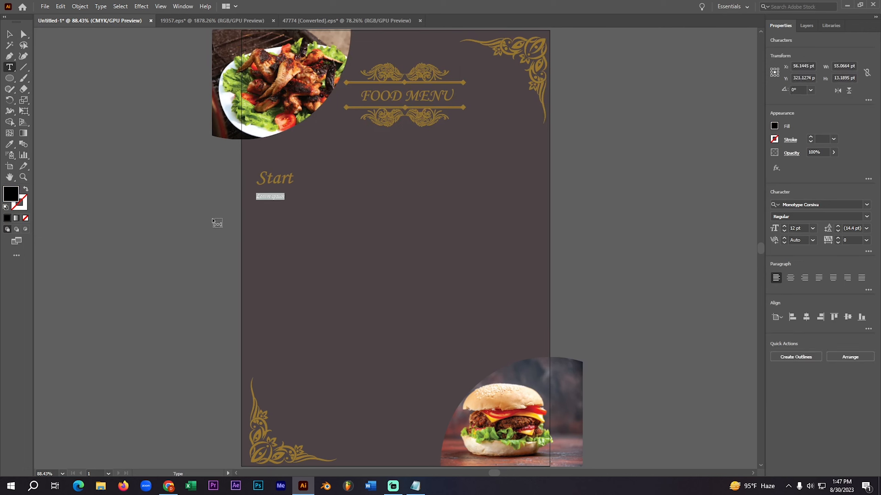
pyautogui.write('Menu Name')
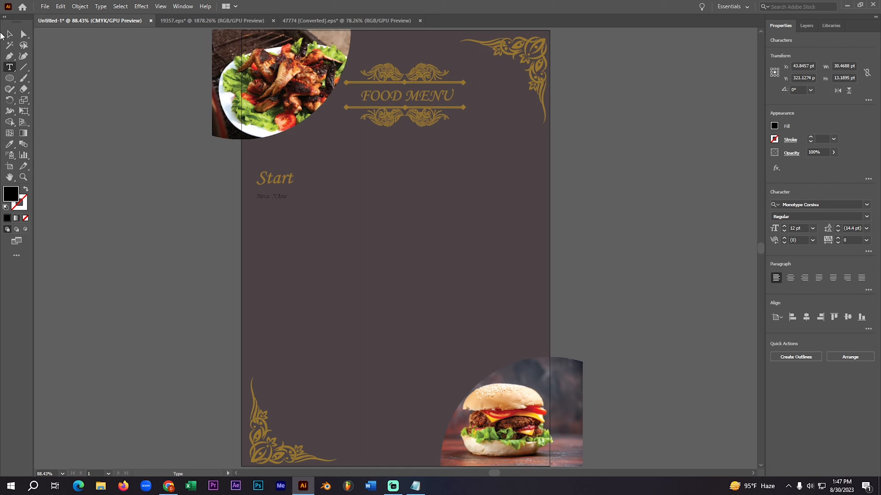
pyautogui.click(20, 35)
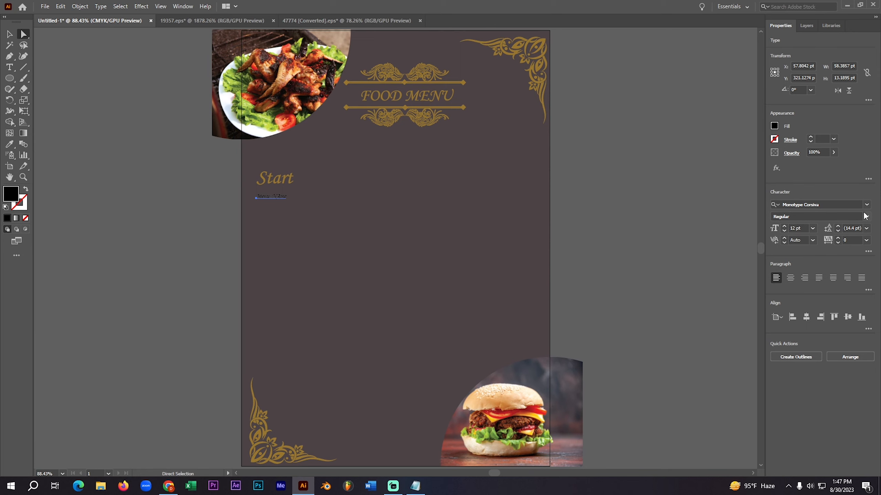
pyautogui.click(812, 229)
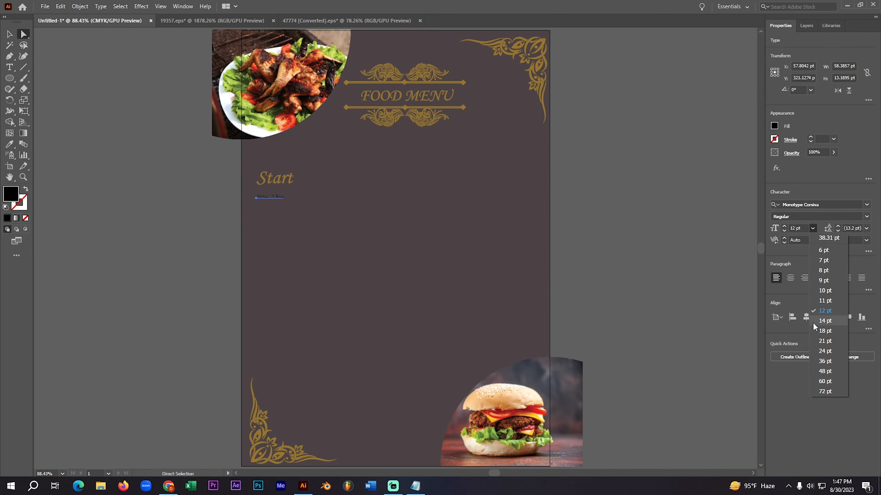
pyautogui.click(824, 332)
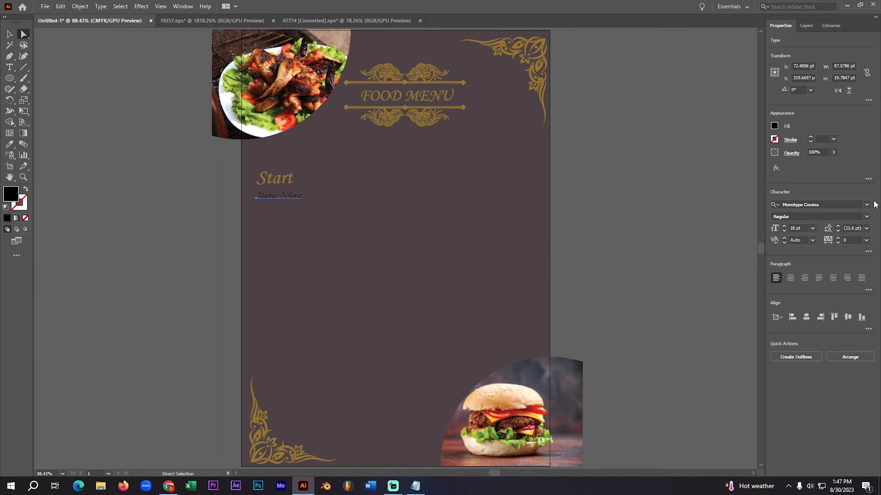
# - Preview several fonts on the "Menu NAme" text and apply Bernard MT Condensed
pyautogui.click(866, 205)
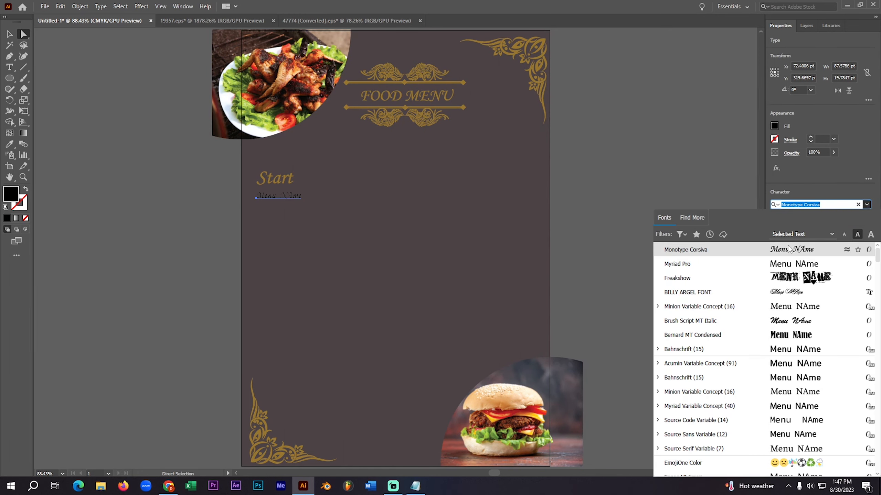
pyautogui.press('Down')
pyautogui.press('Down')
pyautogui.press('Down')
pyautogui.press('Down')
pyautogui.press('Down')
pyautogui.press('Down')
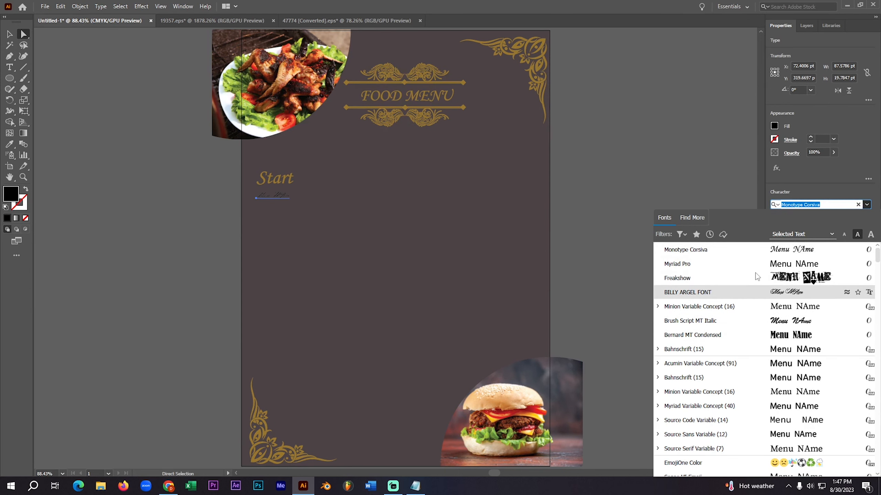
pyautogui.press('Down')
pyautogui.press('Down')
pyautogui.press('Down')
pyautogui.press('Down')
pyautogui.press('Down')
pyautogui.press('Down')
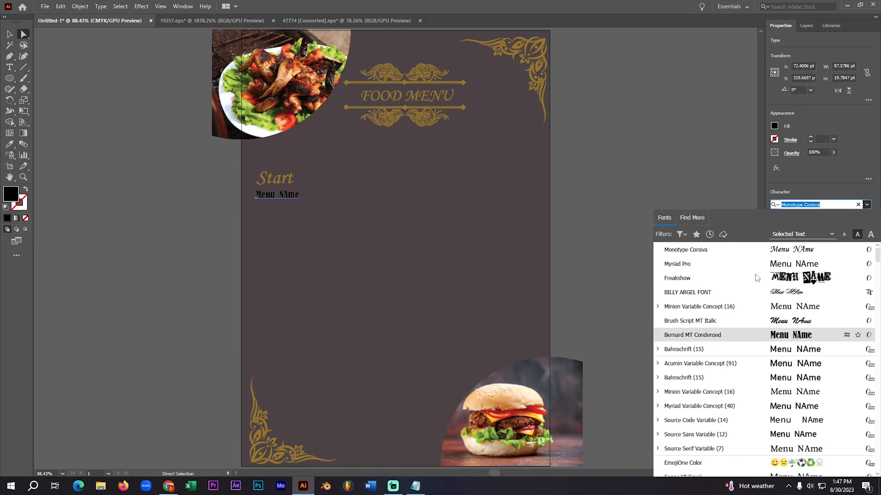
pyautogui.press('Down')
pyautogui.press('Down')
pyautogui.press('Down')
pyautogui.press('Down')
pyautogui.press('Down')
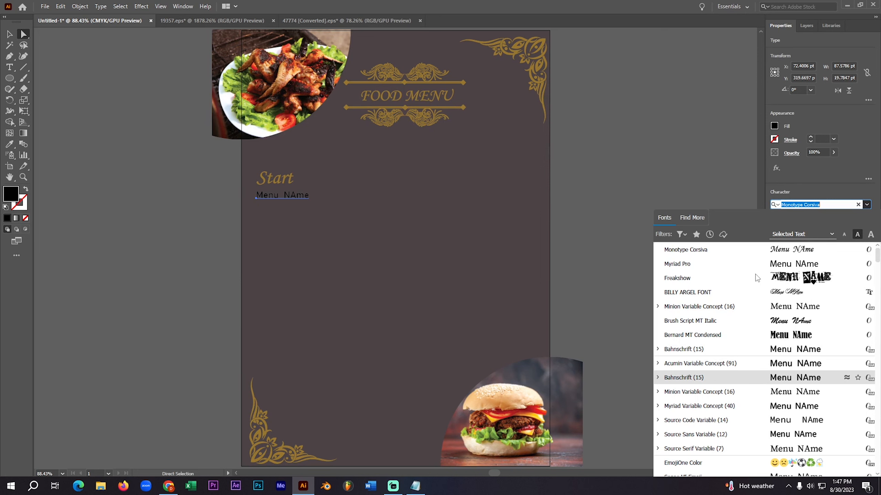
pyautogui.press('Down')
pyautogui.press('Down')
pyautogui.press('Down')
pyautogui.press('Down')
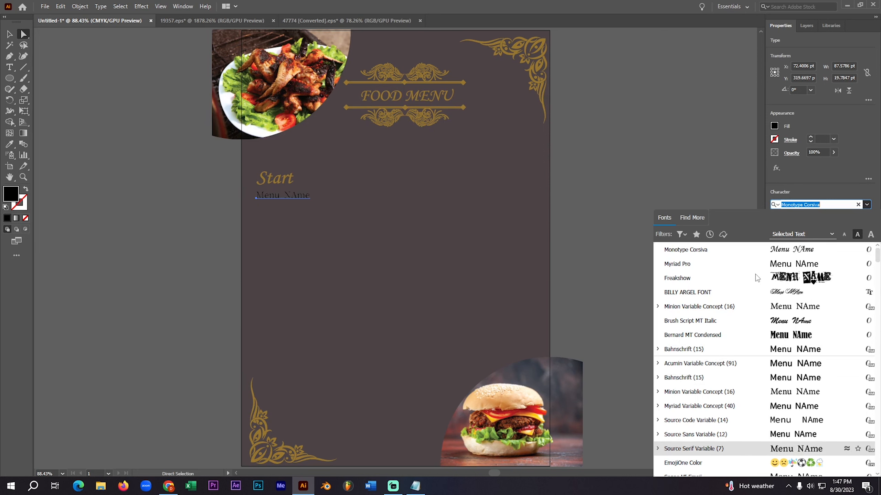
pyautogui.press('Down')
pyautogui.press('Down')
pyautogui.press('Down')
pyautogui.press('Down')
pyautogui.press('Down')
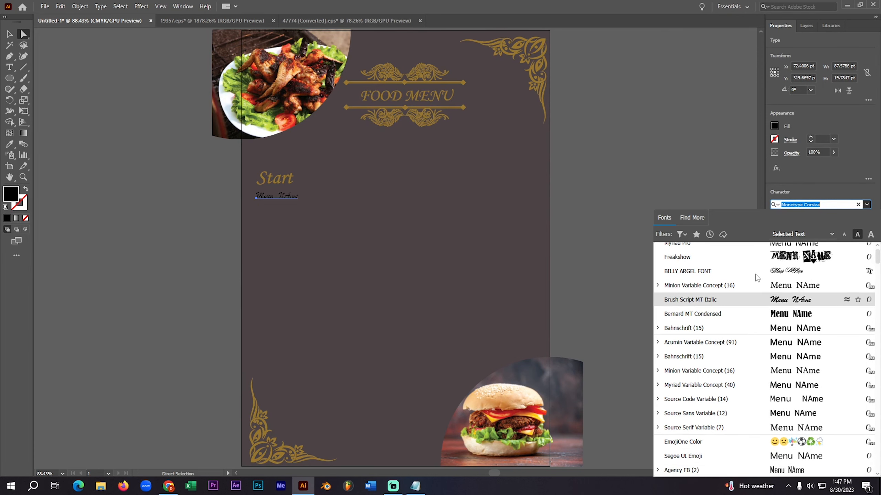
pyautogui.press('Return')
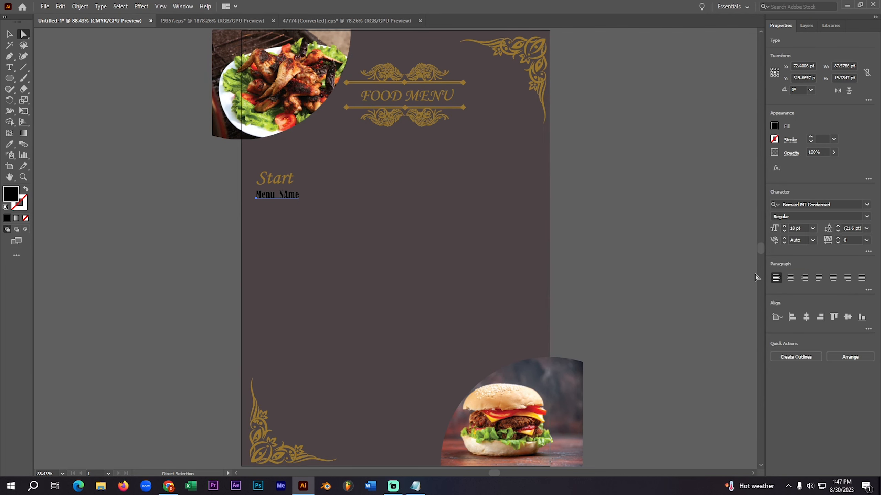
# - Correct the wording to "Menu Name" beside the artboard and place the text back below "Start"
pyautogui.click(162, 222)
pyautogui.moveTo(274, 195); pyautogui.dragTo(207, 216)
pyautogui.doubleClick(203, 213)
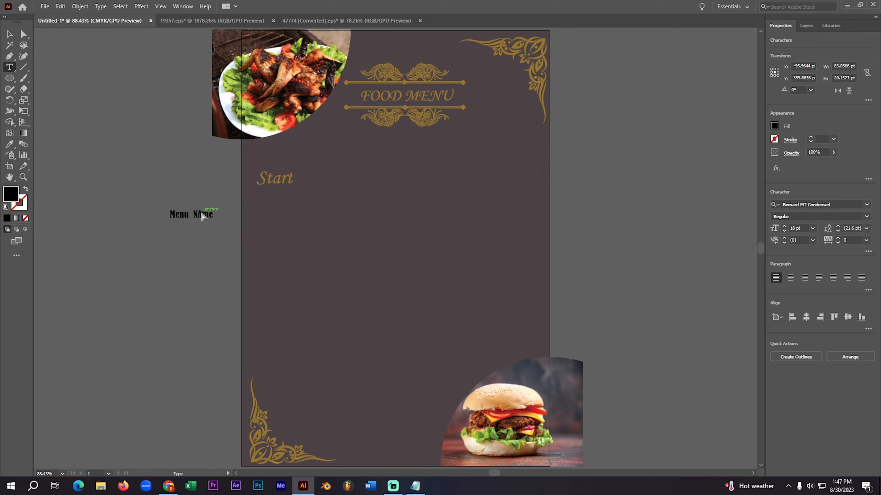
pyautogui.hotkey('ctrl', 'a')
pyautogui.click(201, 212)
pyautogui.press('BackSpace')
pyautogui.press('BackSpace')
pyautogui.write('na')
pyautogui.press('BackSpace')
pyautogui.write('Na')
pyautogui.click(10, 35)
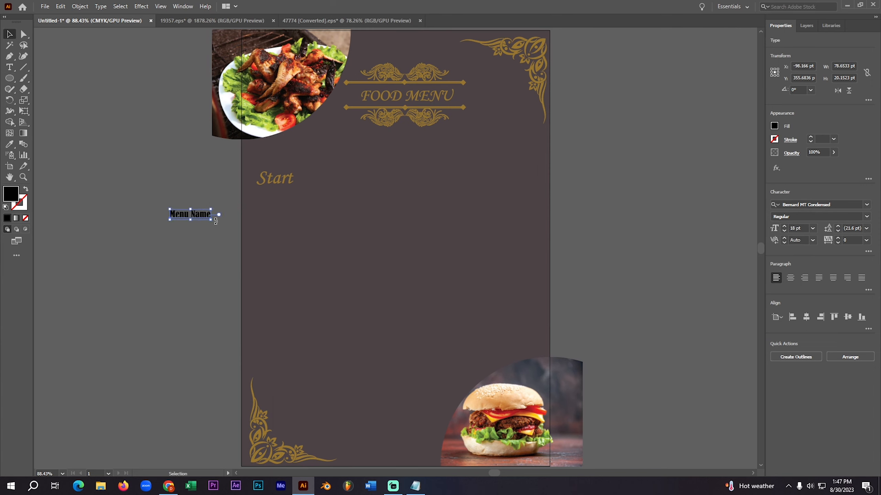
pyautogui.moveTo(195, 224); pyautogui.dragTo(279, 207)
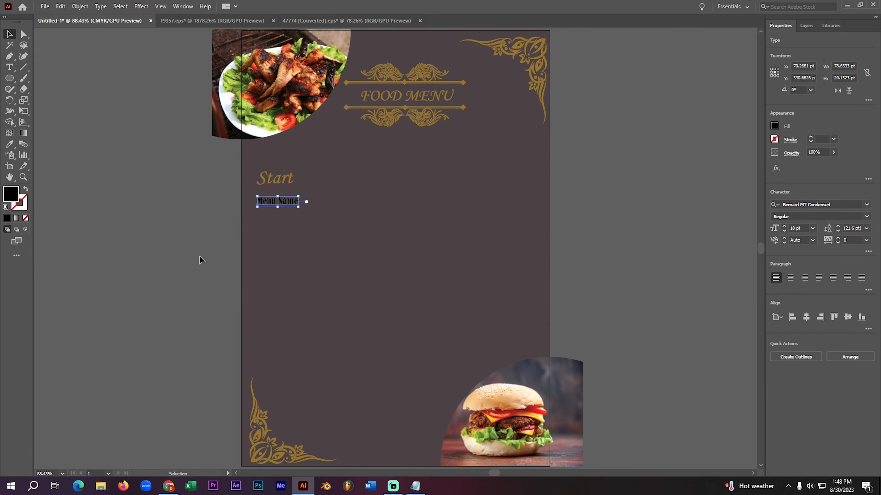
pyautogui.click(200, 256)
# - Convert the "Menu Name" text to outlines and fill it with the gold sampled from the top-right corner ornament
pyautogui.rightClick(263, 205)
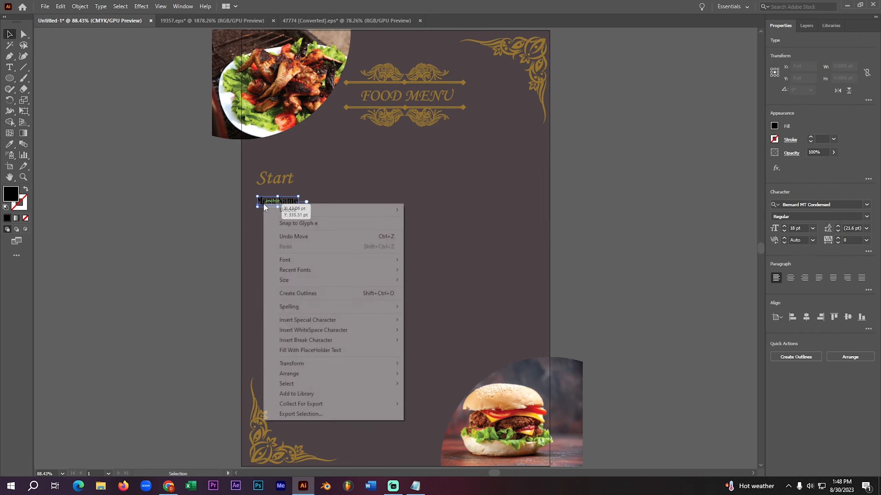
pyautogui.click(314, 293)
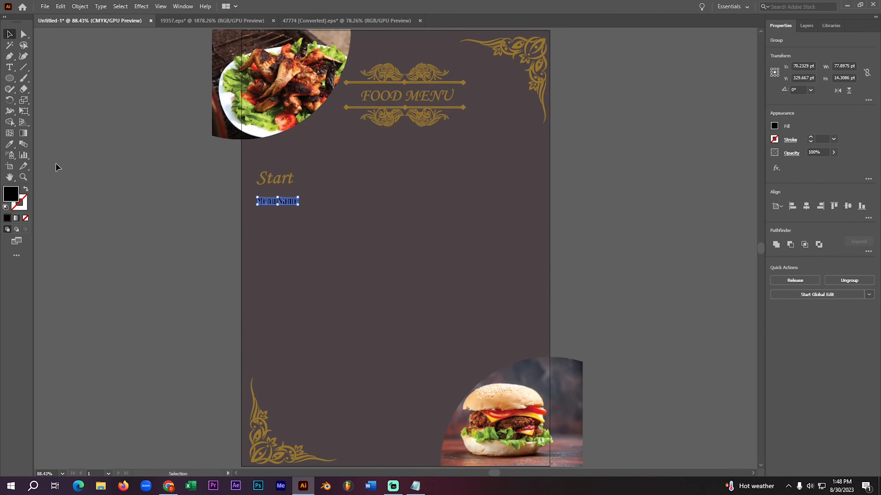
pyautogui.click(11, 143)
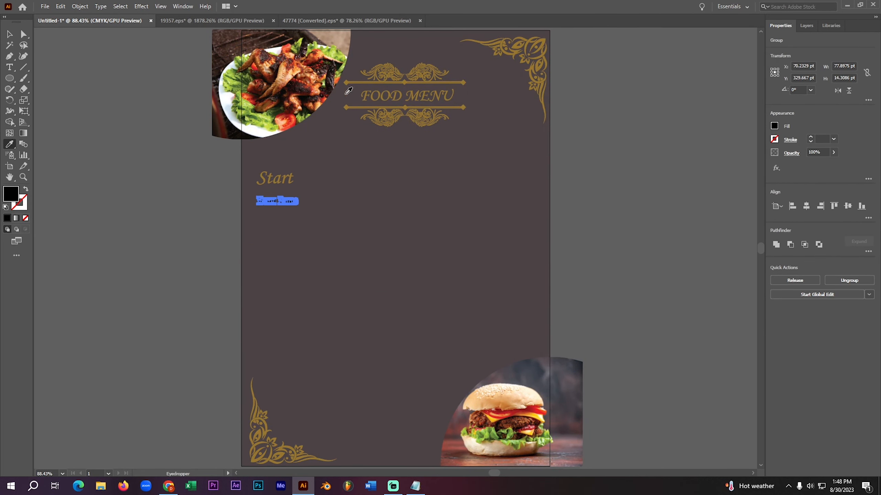
pyautogui.click(532, 52)
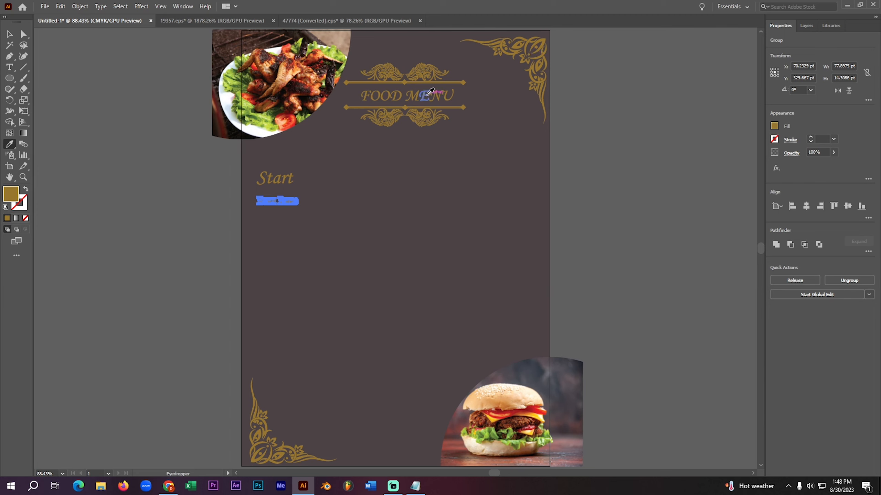
pyautogui.press('v')
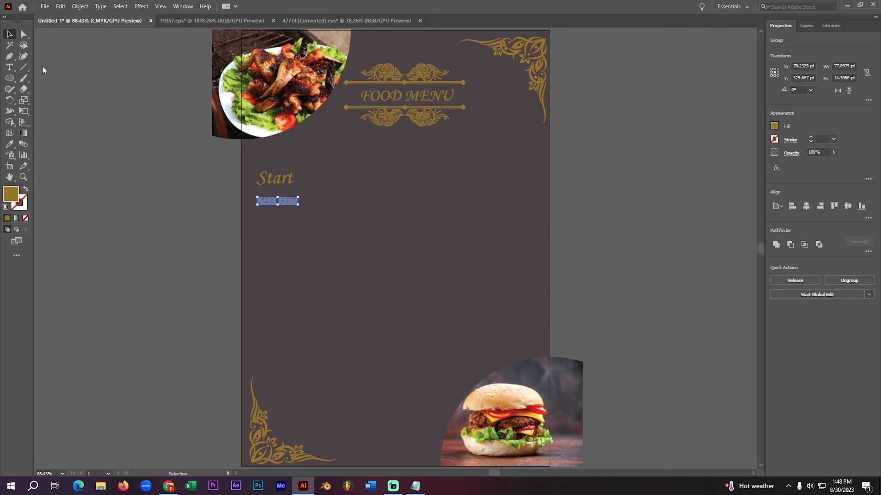
pyautogui.click(219, 227)
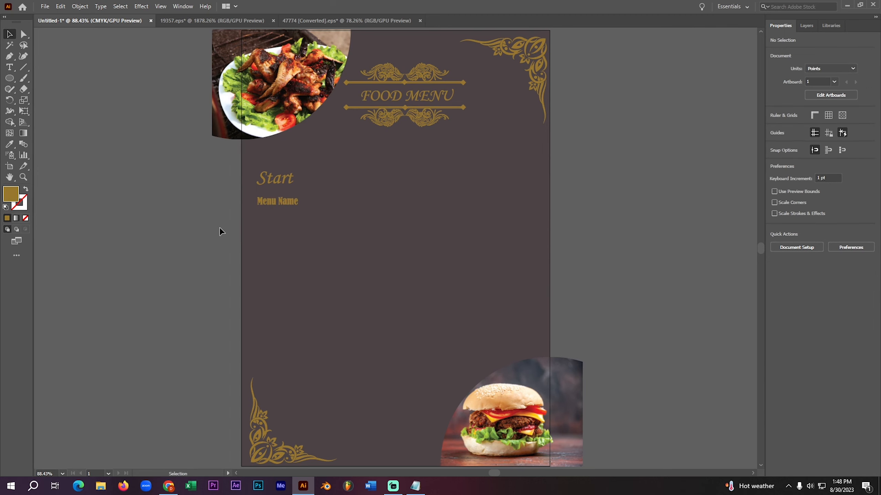
# - Enlarge the "Menu Name" outlines slightly and line up their left edge with "Start"
pyautogui.click(275, 203)
pyautogui.moveTo(298, 209); pyautogui.dragTo(291, 204)
pyautogui.click(187, 223)
pyautogui.click(162, 220)
# - Draw an area text box of about 150 by 42 pt with placeholder text directly below "Menu Name"
pyautogui.click(10, 68)
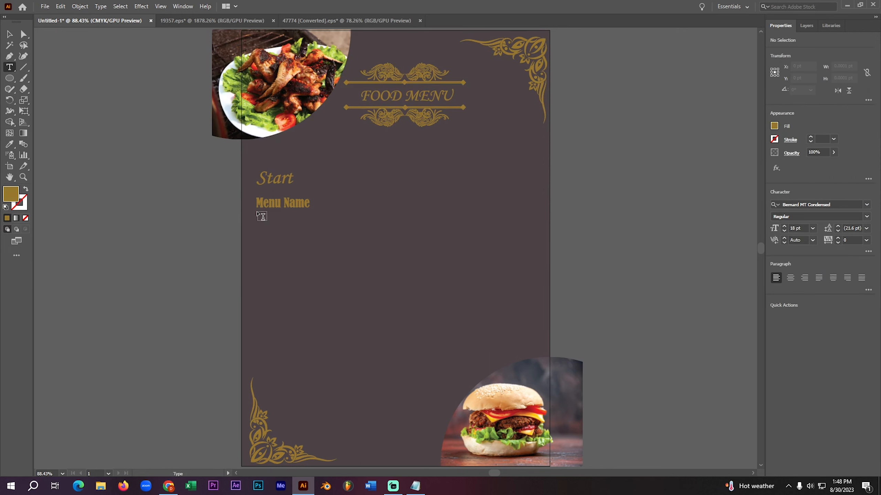
pyautogui.moveTo(257, 213); pyautogui.dragTo(335, 236)
pyautogui.press('Escape')
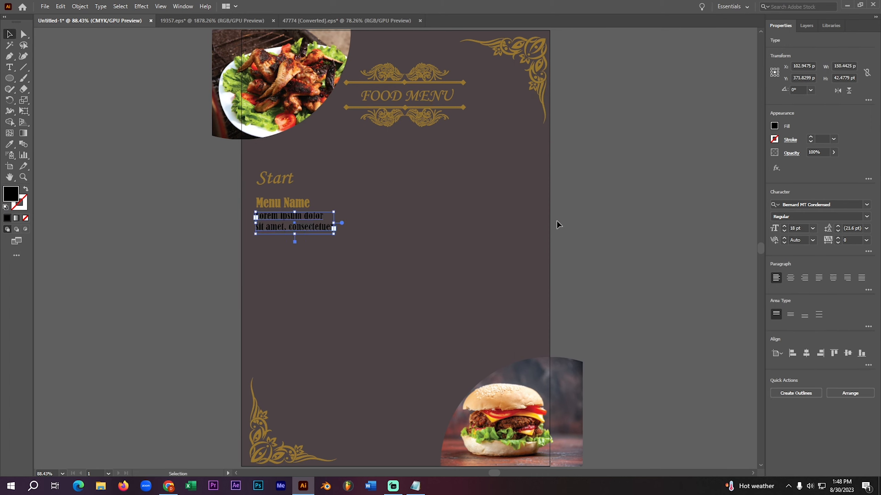
# - Set the placeholder description text below "Menu Name" to the Agency FB font at 12 pt
pyautogui.click(867, 205)
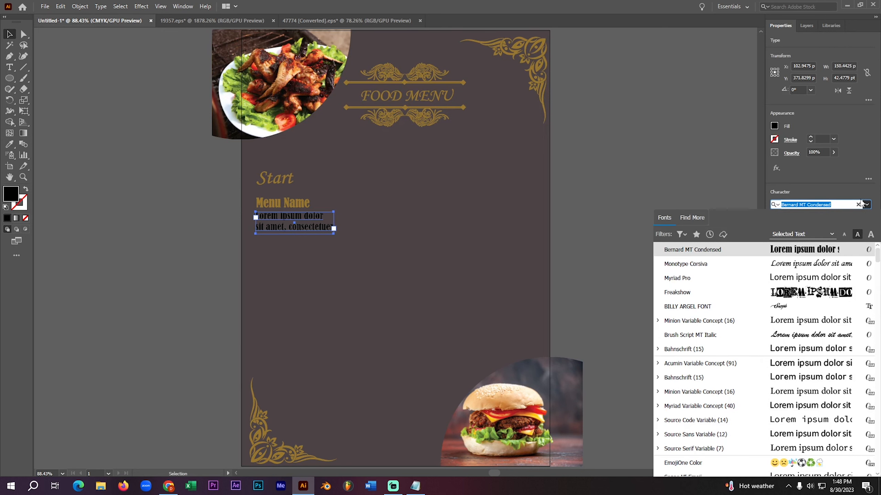
pyautogui.press('Down')
pyautogui.press('Down')
pyautogui.press('Down')
pyautogui.press('Down')
pyautogui.press('Down')
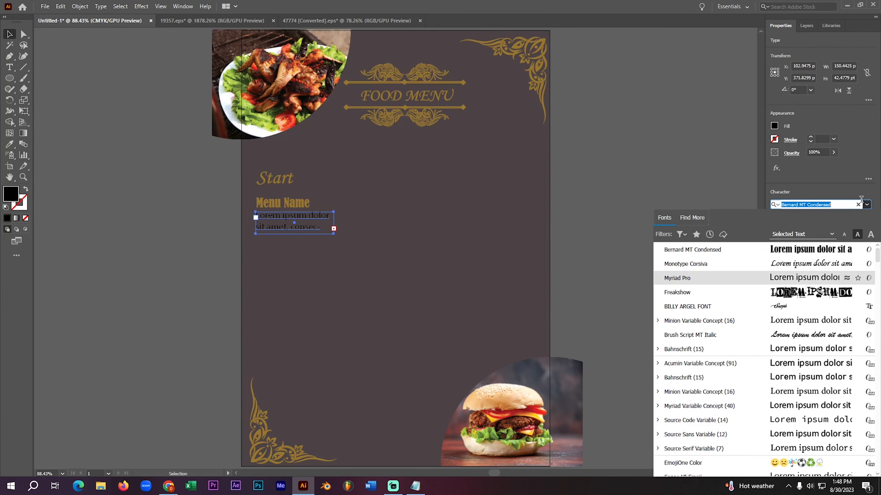
pyautogui.press('Down')
pyautogui.press('Down')
pyautogui.press('Down')
pyautogui.press('Down')
pyautogui.press('Down')
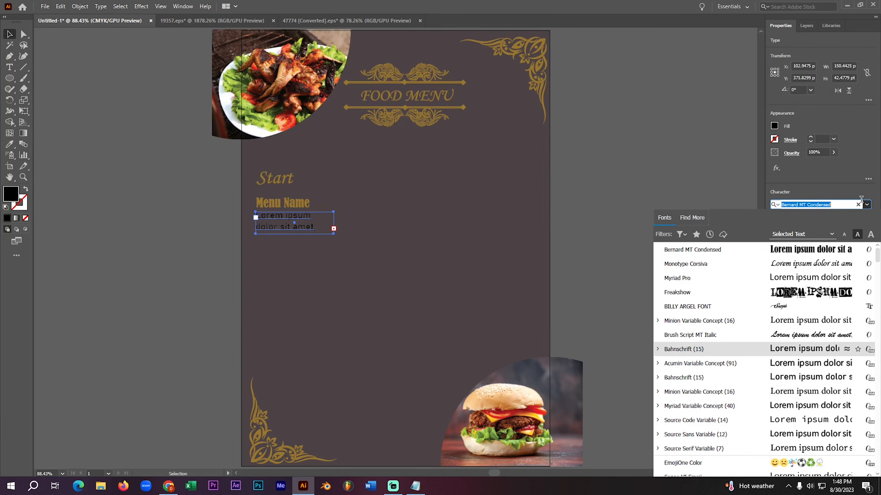
pyautogui.press('Down')
pyautogui.press('Down')
pyautogui.press('Down')
pyautogui.press('Down')
pyautogui.press('Down')
pyautogui.press('Down')
pyautogui.press('Down')
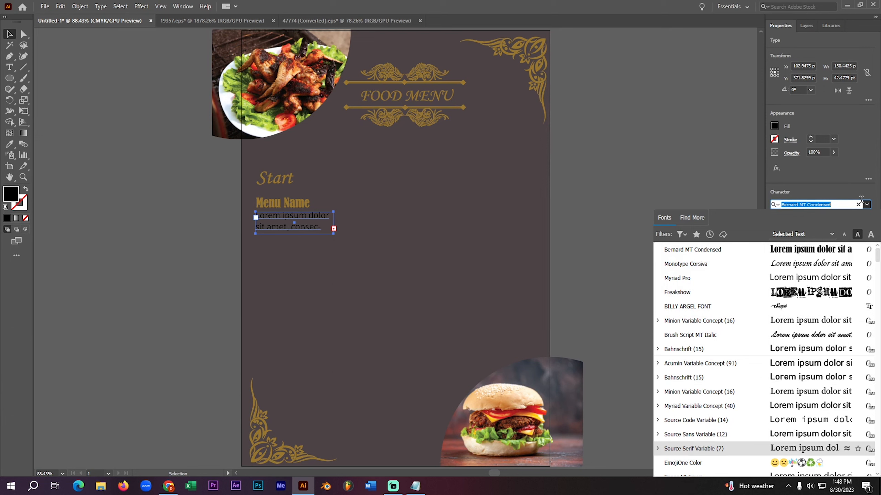
pyautogui.press('Down')
pyautogui.press('Down')
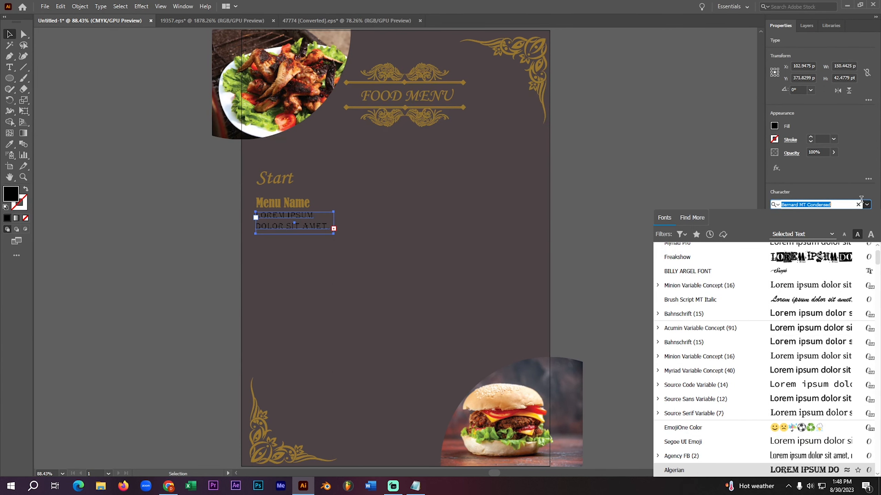
pyautogui.press('Up')
pyautogui.press('Up')
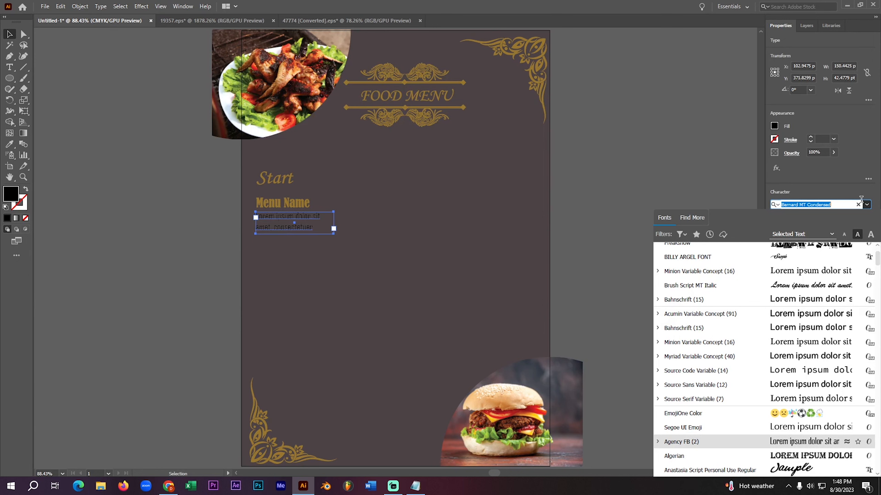
pyautogui.press('Return')
pyautogui.click(813, 228)
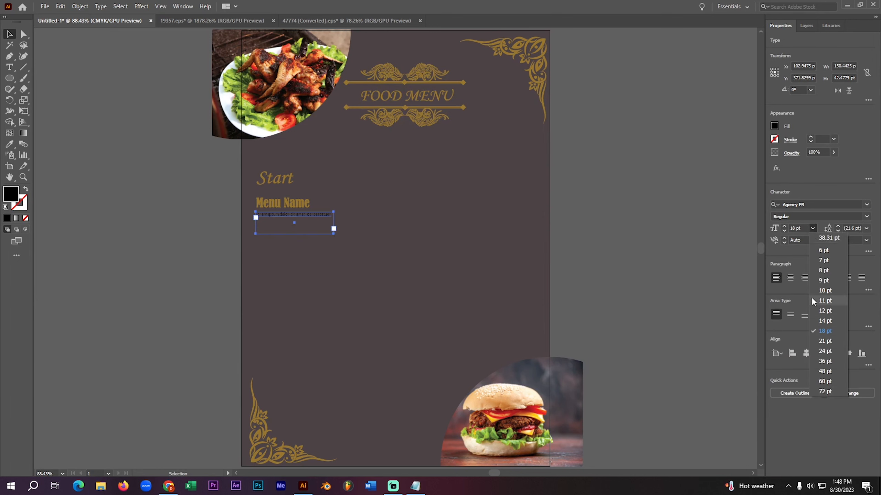
pyautogui.click(836, 310)
pyautogui.click(299, 250)
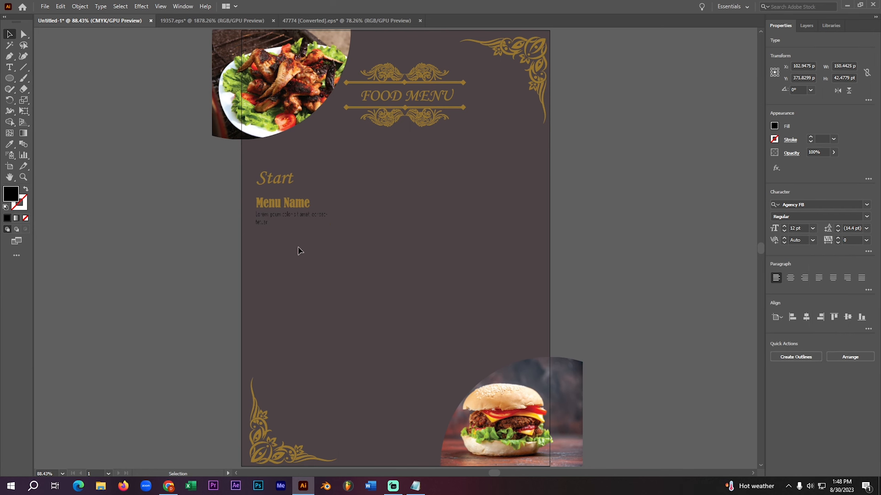
# - Convert the description text to outlines and fill it with the gold sampled from the divider line under "FOOD MENU"
pyautogui.click(285, 218)
pyautogui.rightClick(283, 216)
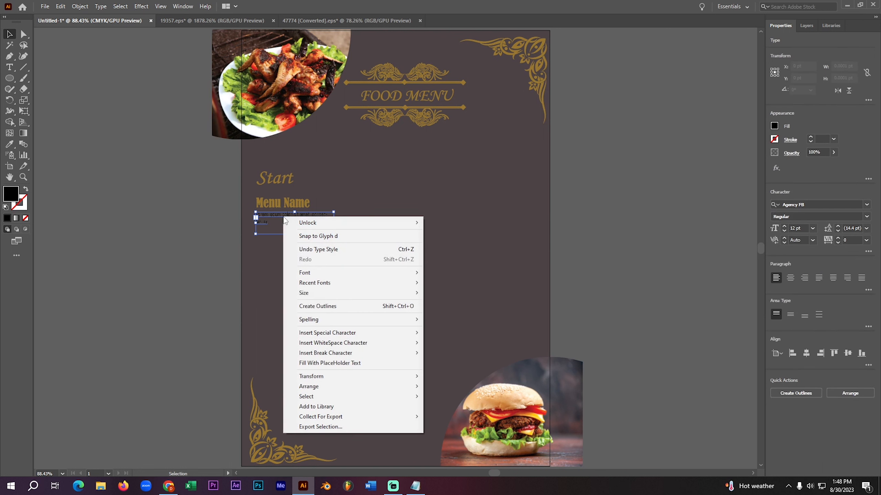
pyautogui.click(318, 307)
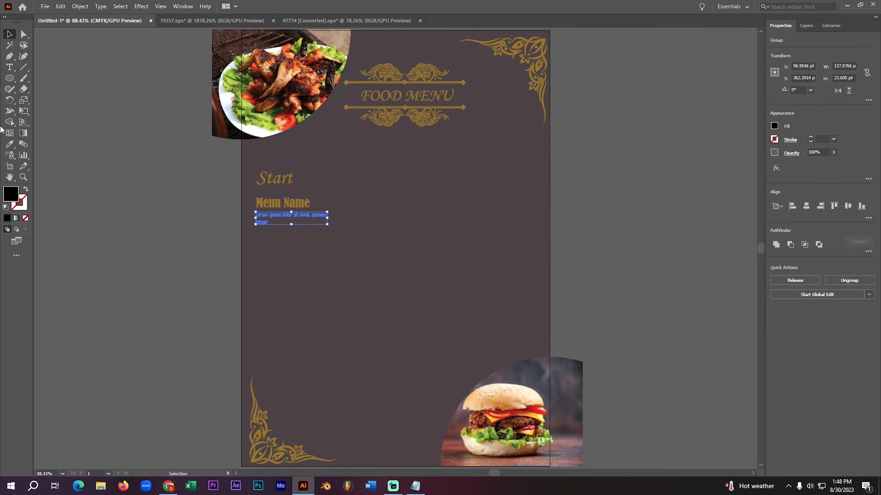
pyautogui.click(9, 143)
pyautogui.click(380, 106)
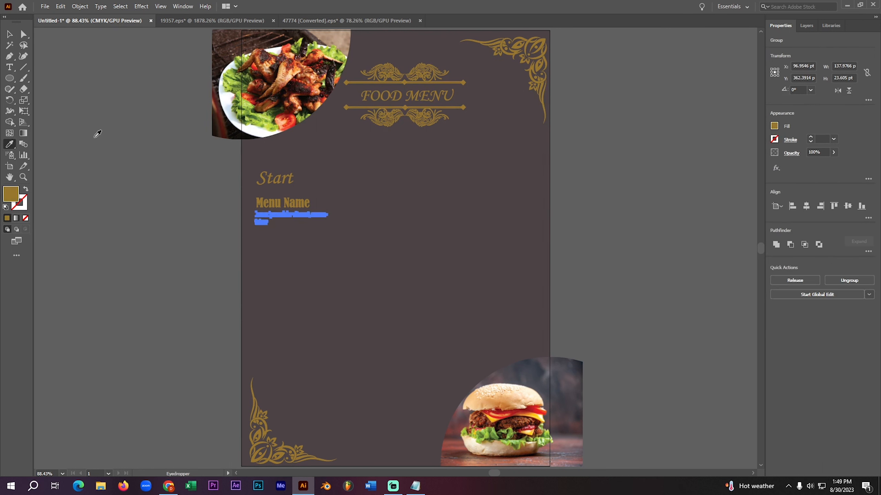
pyautogui.press('v')
pyautogui.click(187, 267)
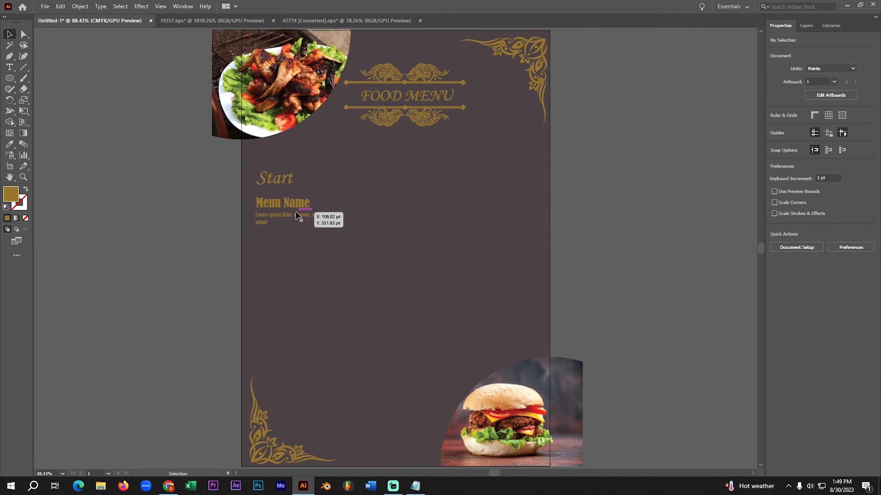
# - Add a "$10" price as point text to the right of "Menu Name"
pyautogui.click(9, 68)
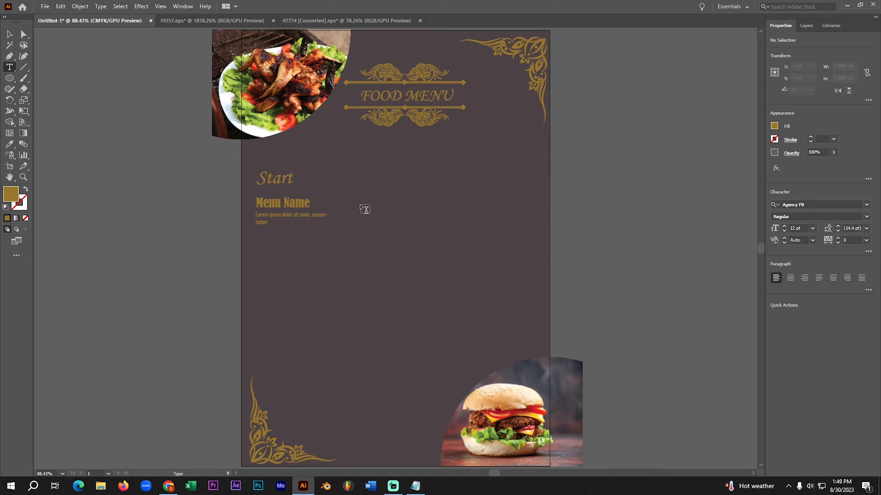
pyautogui.click(334, 200)
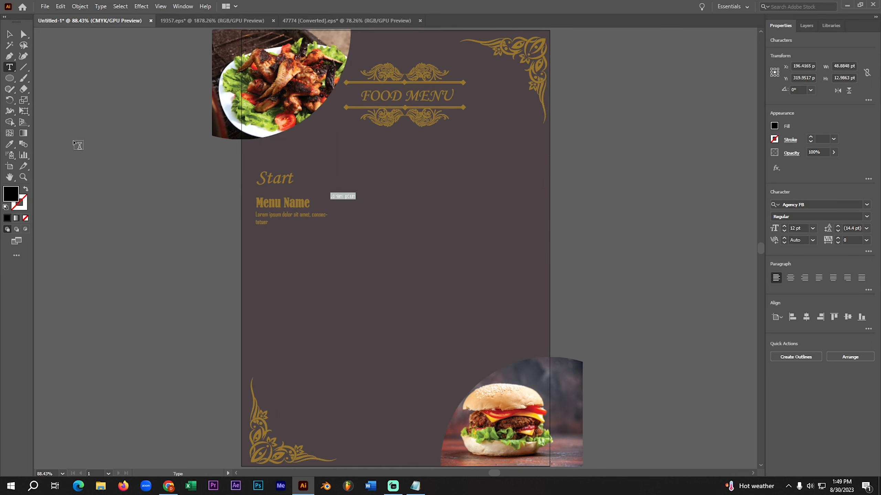
pyautogui.press('BackSpace')
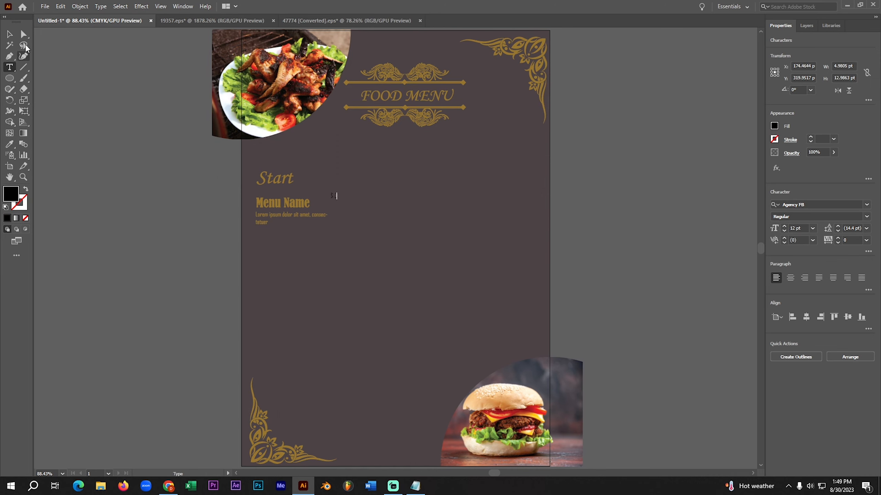
pyautogui.click(9, 34)
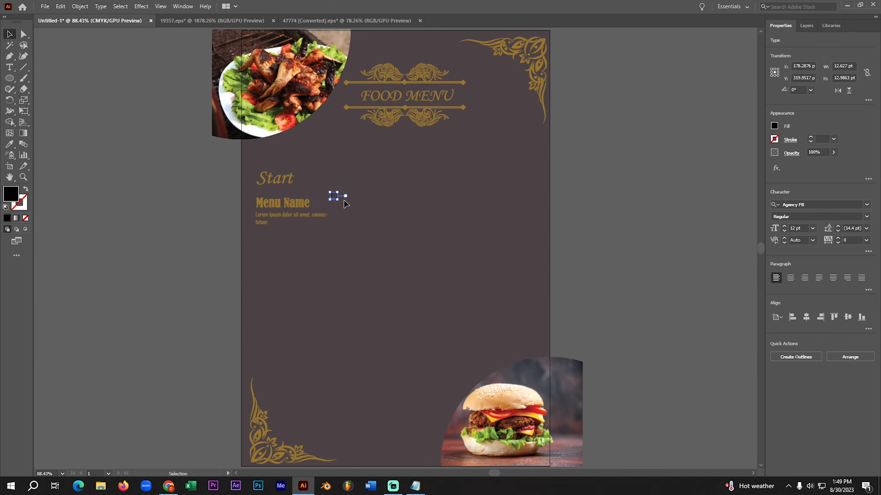
# - Enlarge the "$10" price text and change its font to Bernard MT Condensed
pyautogui.moveTo(337, 200); pyautogui.dragTo(401, 249)
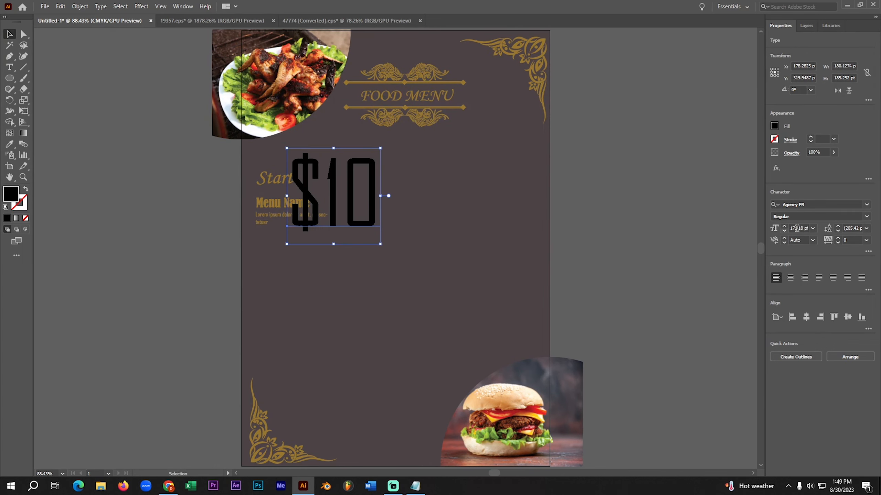
pyautogui.click(867, 205)
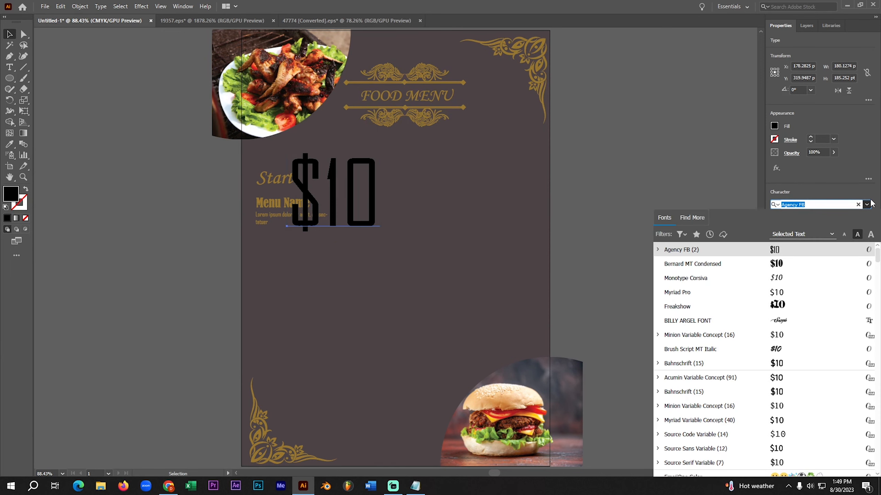
pyautogui.press('Down')
pyautogui.press('Return')
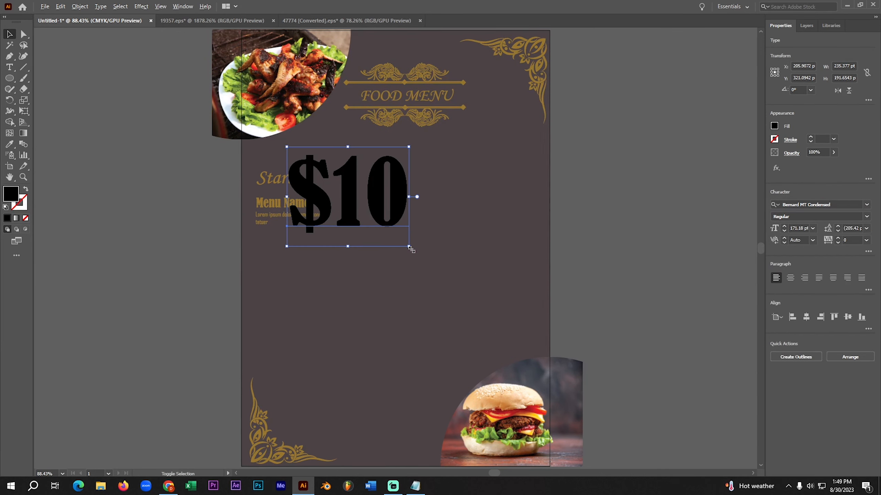
# - Scale the "$10" text down to about 22.6 pt and place it level with "Menu Name"
pyautogui.moveTo(409, 247); pyautogui.dragTo(353, 209)
pyautogui.click(152, 261)
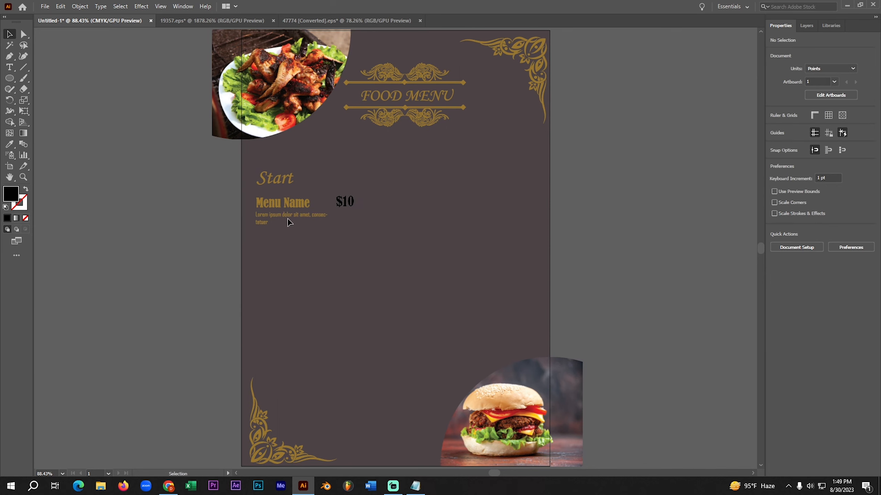
pyautogui.click(347, 205)
pyautogui.moveTo(357, 211); pyautogui.dragTo(353, 212)
pyautogui.click(178, 263)
# - Convert the "$10" price to outlines and fill it with the gold sampled from the divider line under "FOOD MENU"
pyautogui.click(343, 205)
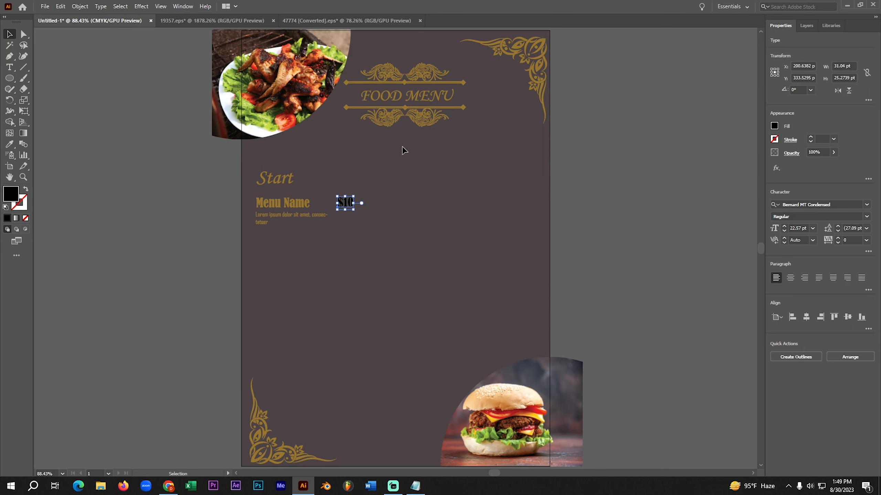
pyautogui.rightClick(341, 205)
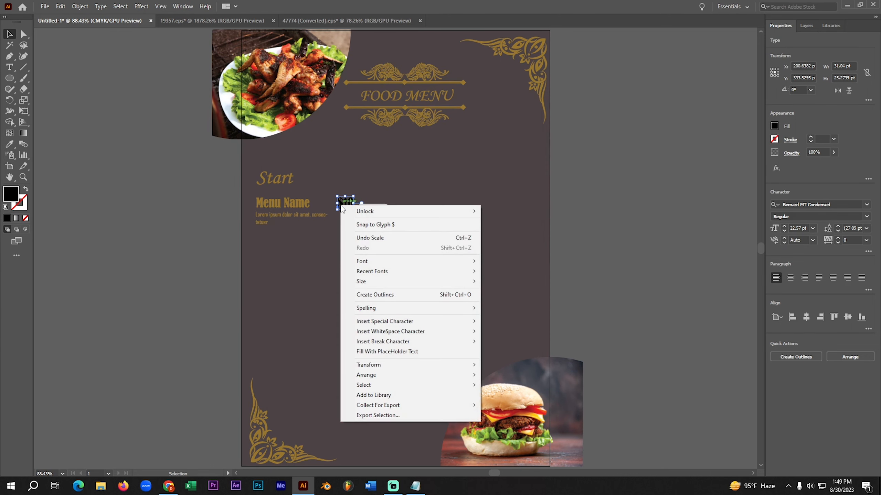
pyautogui.click(402, 296)
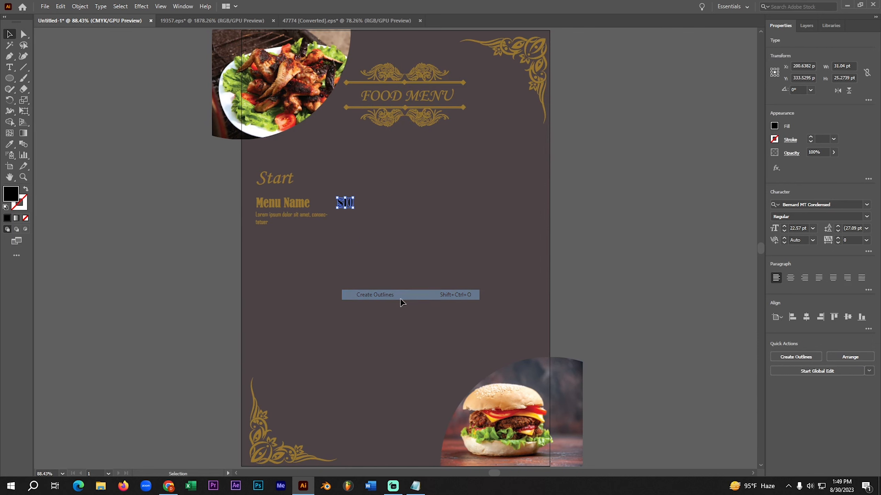
pyautogui.click(9, 144)
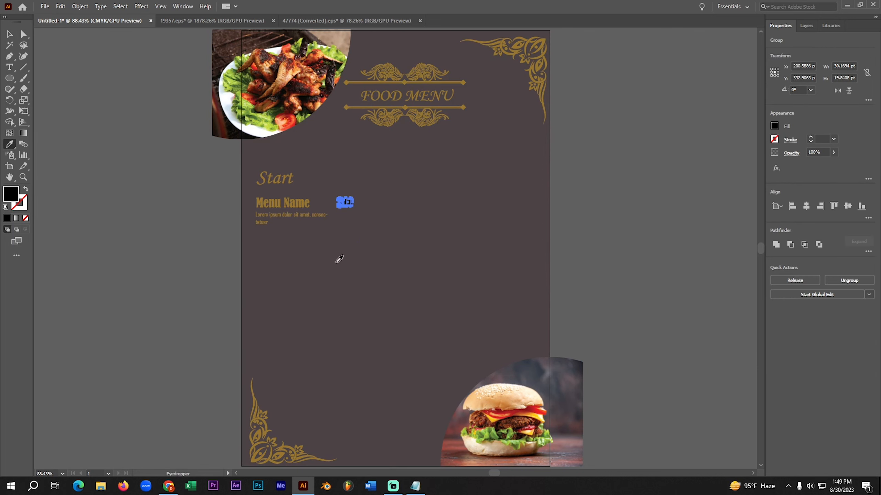
pyautogui.click(451, 105)
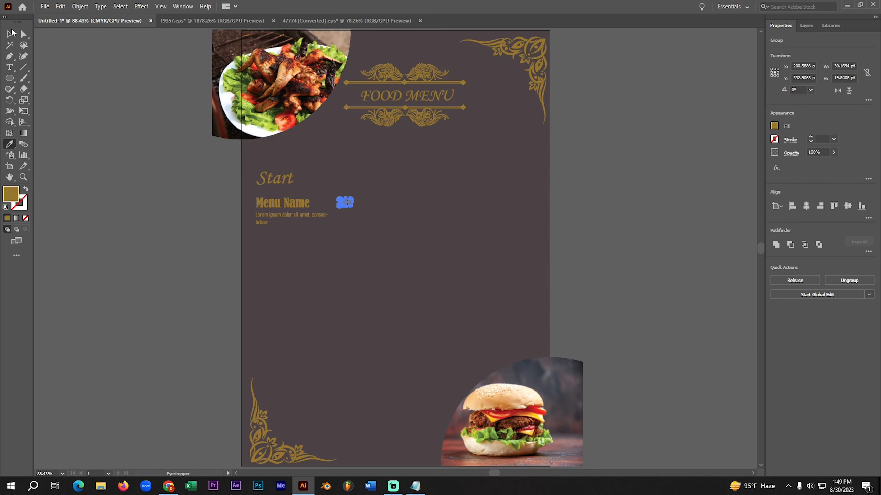
pyautogui.click(9, 33)
pyautogui.click(94, 250)
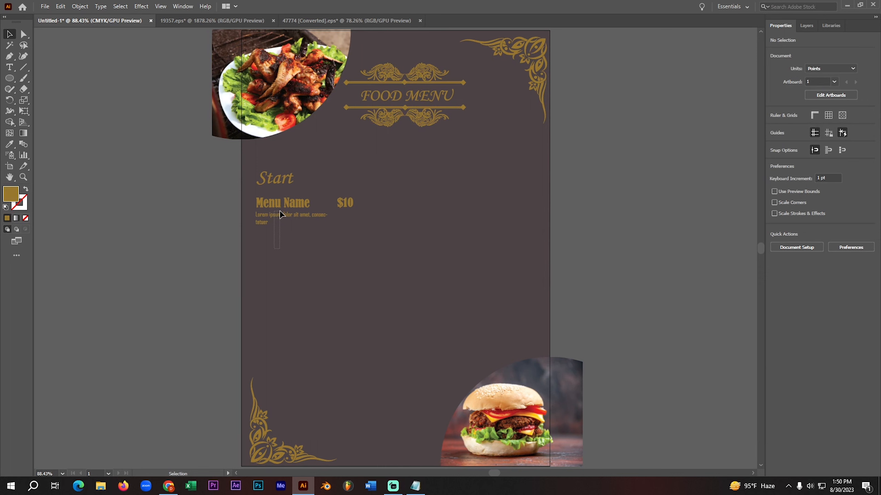
# - Duplicate the menu item with its description and price twice below the original, lining up the left edges
pyautogui.moveTo(303, 220); pyautogui.dragTo(299, 289)
pyautogui.press('Right')
pyautogui.press('Right')
pyautogui.press('Right')
pyautogui.press('Right')
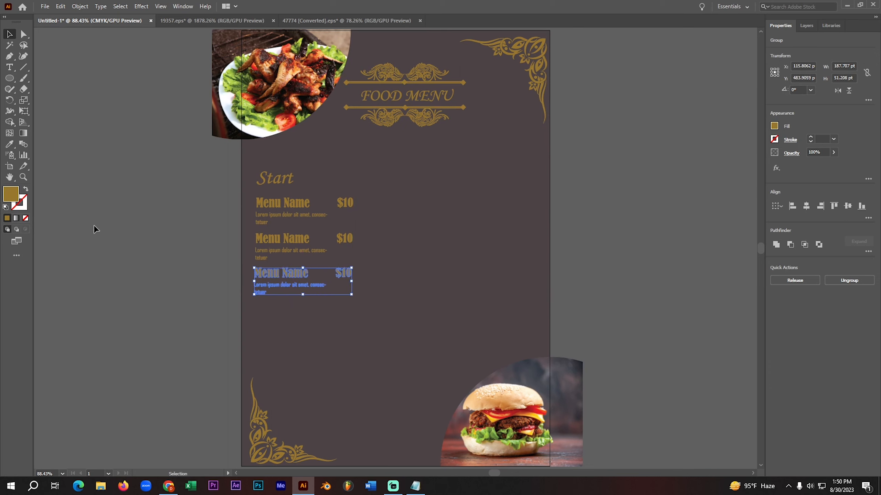
pyautogui.click(100, 238)
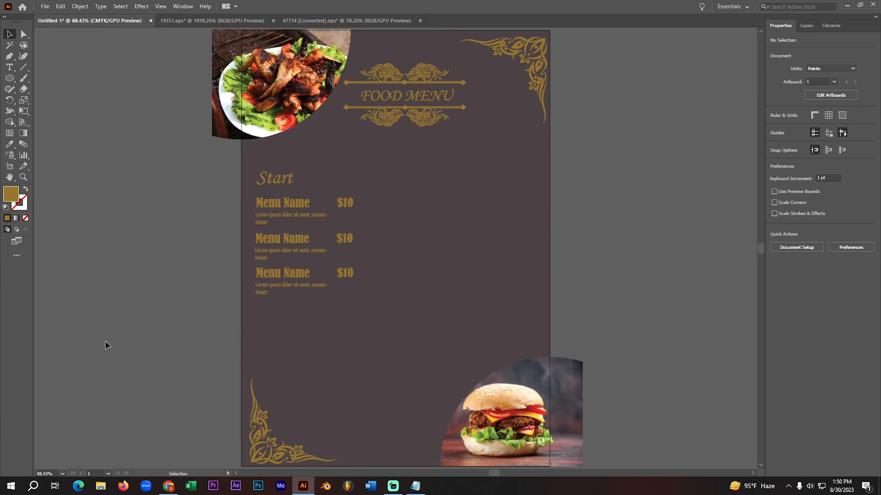
# - Move the "Start" heading and its three menu items up together by about 28 pt
pyautogui.moveTo(266, 333); pyautogui.dragTo(359, 161)
pyautogui.press('Up')
pyautogui.press('Up')
pyautogui.press('Up')
pyautogui.press('Up')
pyautogui.press('Up')
pyautogui.press('Up')
pyautogui.press('Up')
pyautogui.press('Up')
pyautogui.press('Up')
pyautogui.press('Up')
pyautogui.press('Up')
pyautogui.press('Up')
pyautogui.press('Up')
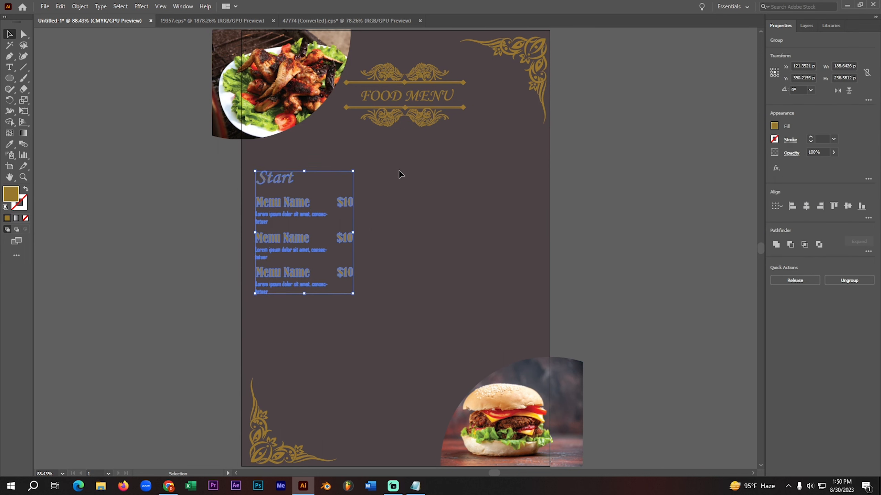
pyautogui.press('Up')
pyautogui.press('Up')
pyautogui.press('Up')
pyautogui.press('Up')
pyautogui.press('Up')
pyautogui.press('Up')
pyautogui.press('Up')
pyautogui.press('Up')
pyautogui.press('Up')
pyautogui.press('Up')
pyautogui.press('Up')
pyautogui.press('Up')
pyautogui.press('Up')
pyautogui.press('Up')
pyautogui.press('Up')
pyautogui.press('Up')
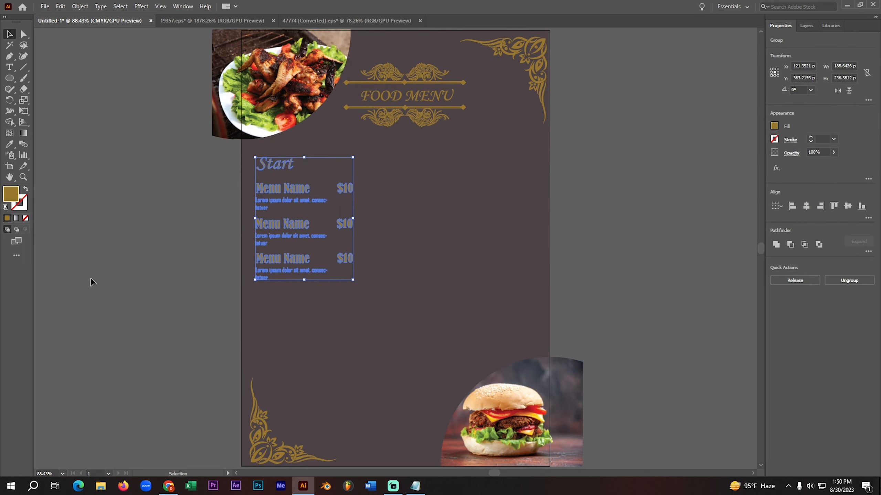
pyautogui.click(92, 279)
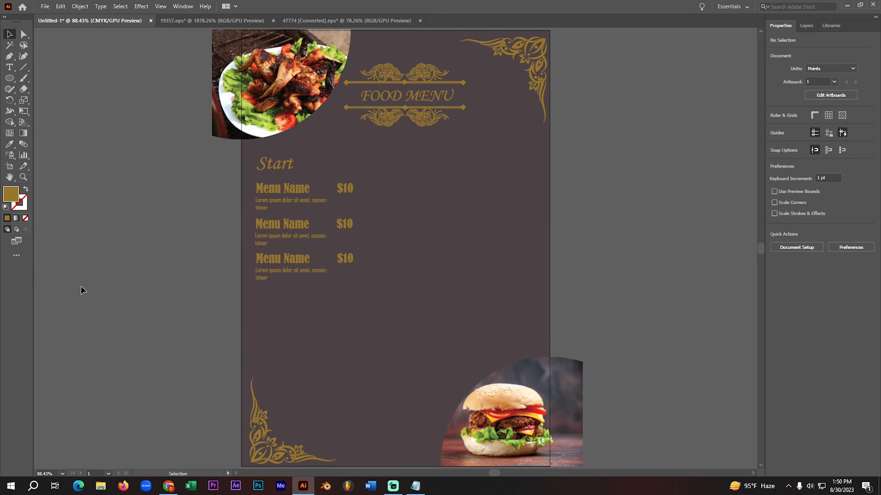
# - Add the text "Main" on the empty canvas to the left of the artboard
pyautogui.press('t')
pyautogui.click(109, 223)
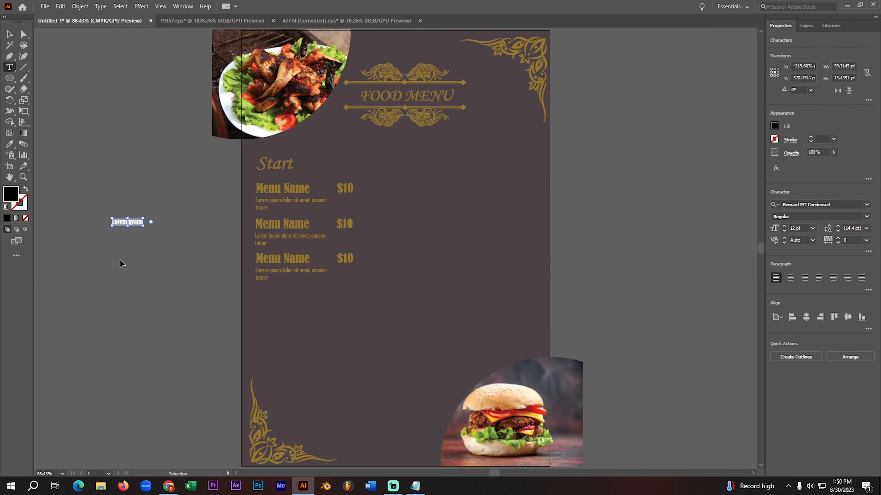
pyautogui.write('main')
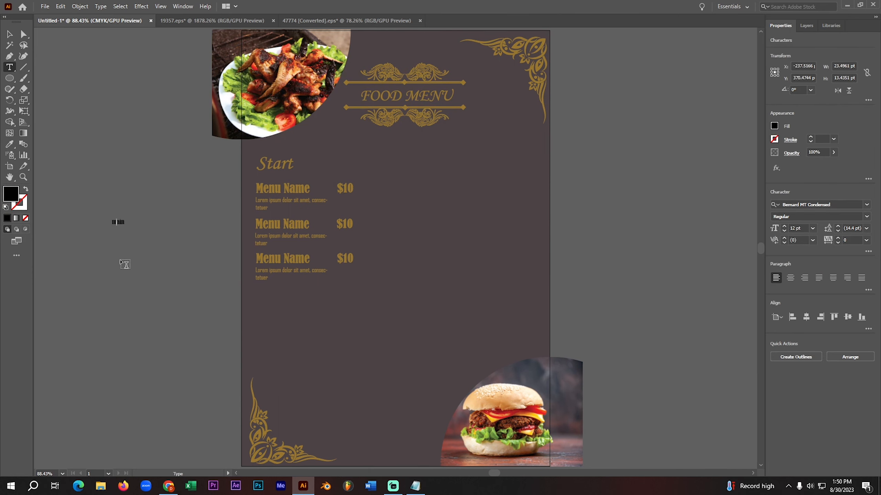
pyautogui.press('BackSpace')
pyautogui.write('Main')
pyautogui.click(13, 37)
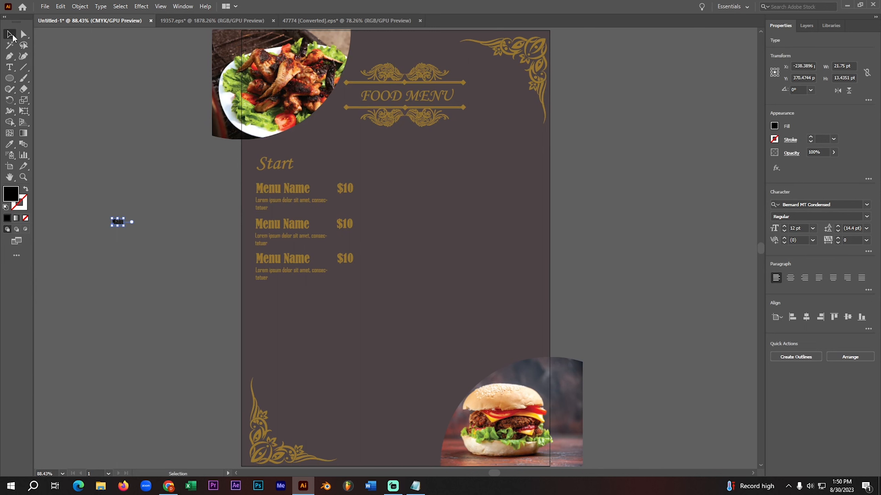
pyautogui.click(289, 169)
pyautogui.click(194, 178)
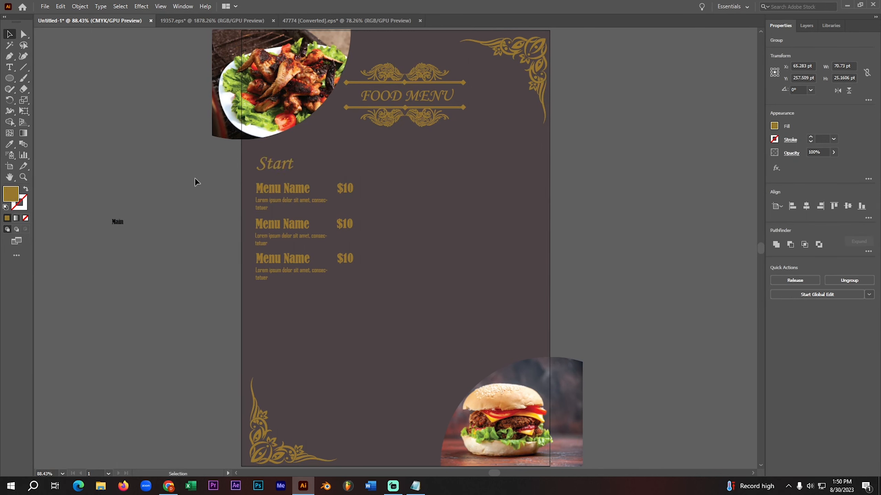
# - Set the "Main" text in Monotype Corsiva, enlarge it to about 41 pt and place it below the third "Start" menu item
pyautogui.click(119, 228)
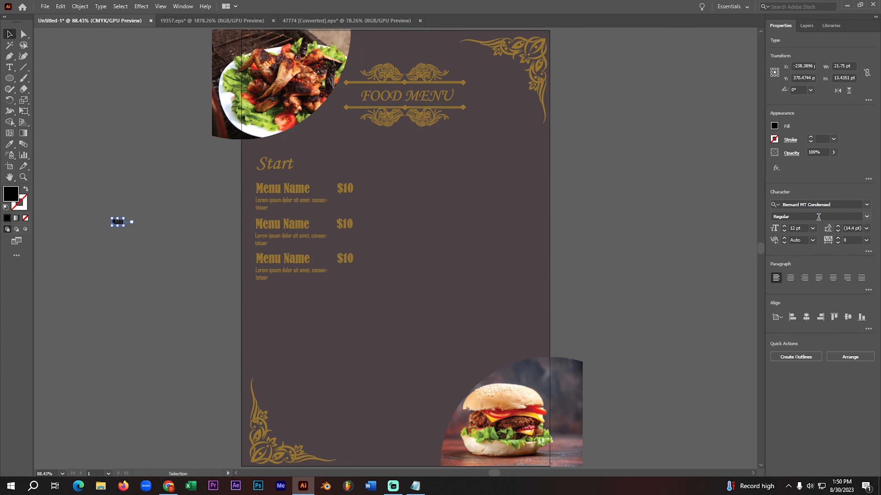
pyautogui.click(867, 205)
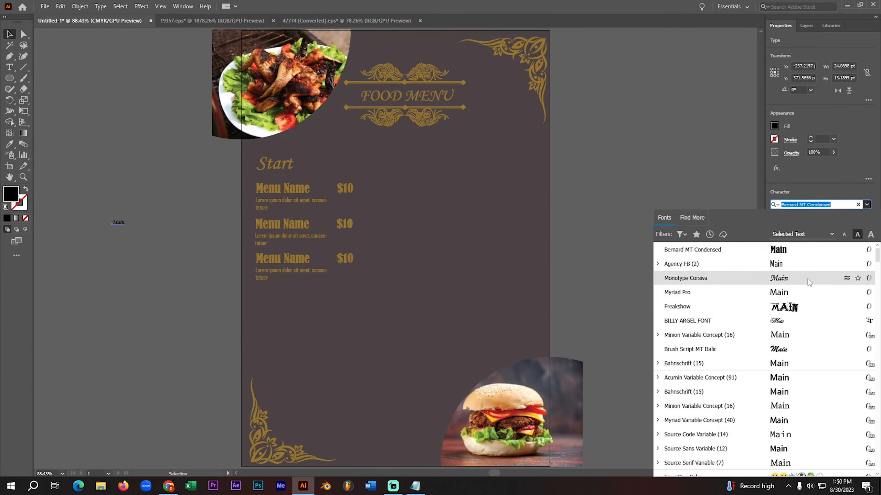
pyautogui.click(808, 279)
pyautogui.moveTo(131, 227); pyautogui.dragTo(144, 241)
pyautogui.moveTo(136, 233); pyautogui.dragTo(300, 305)
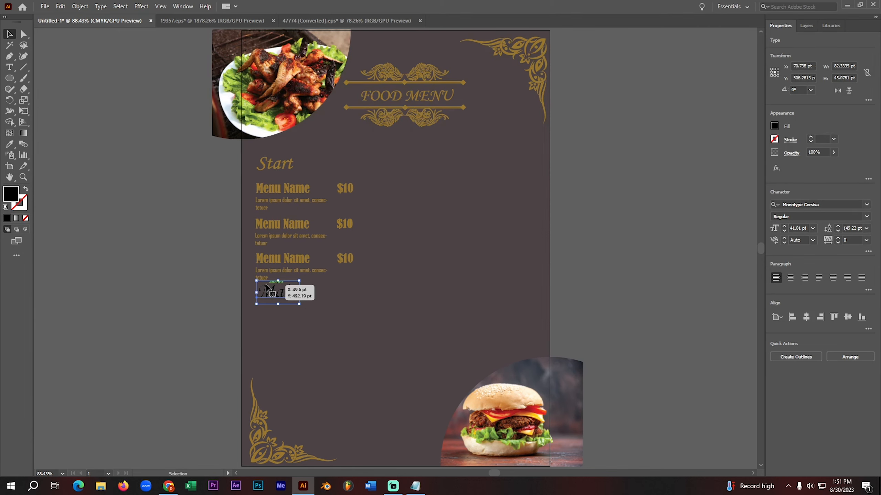
pyautogui.click(170, 261)
pyautogui.click(279, 162)
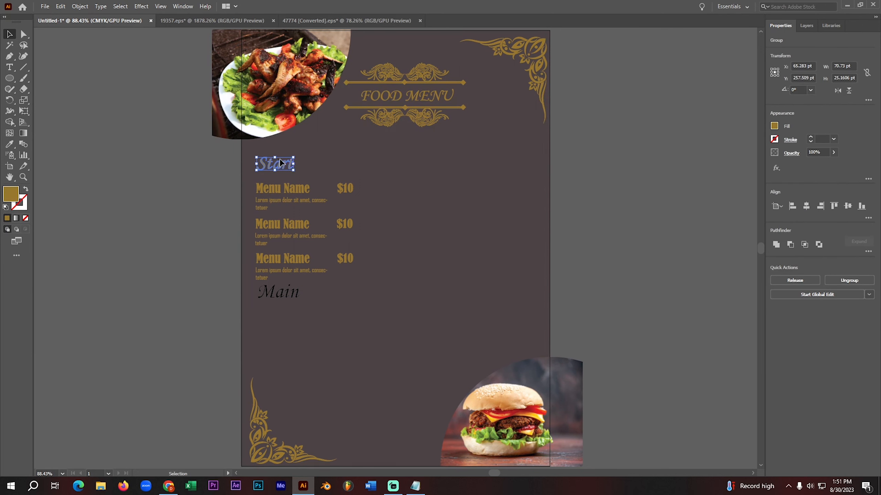
pyautogui.press('ctrl')
pyautogui.moveTo(275, 166); pyautogui.dragTo(277, 170)
pyautogui.click(129, 240)
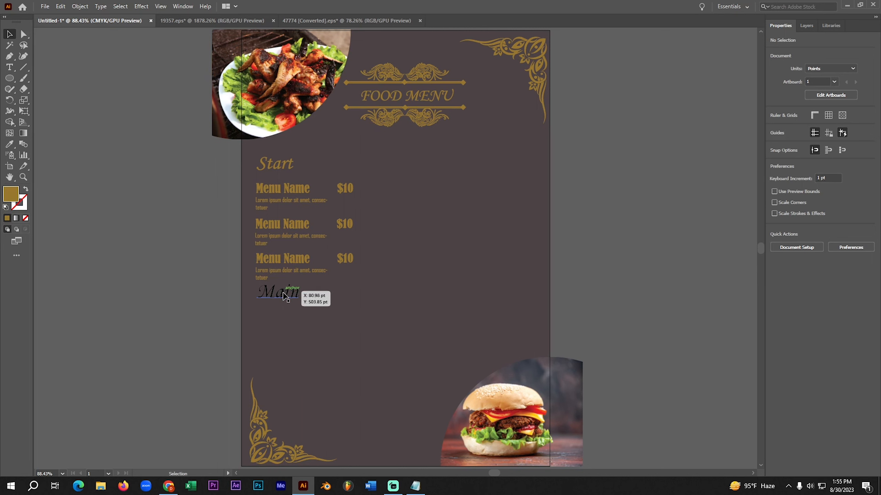
# - Convert the "Main" heading to outlines and fill it with the gold sampled from the divider line under "FOOD MENU"
pyautogui.click(284, 295)
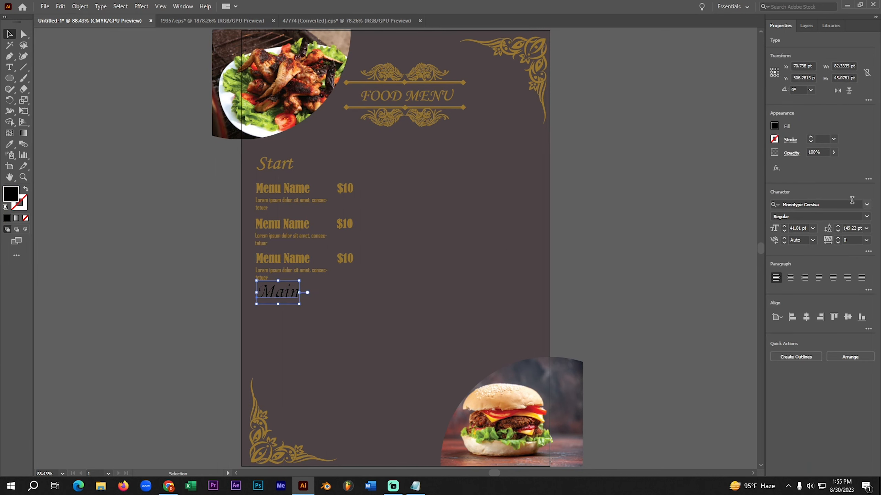
pyautogui.click(866, 205)
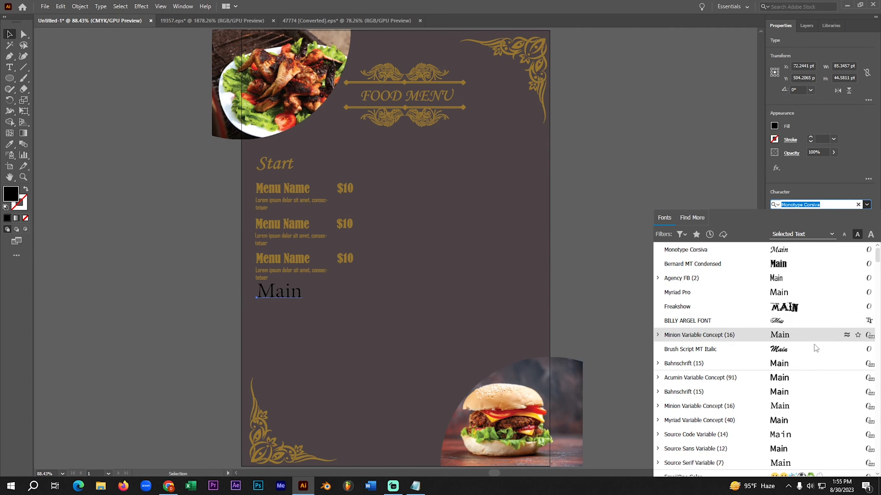
pyautogui.click(787, 254)
pyautogui.rightClick(277, 300)
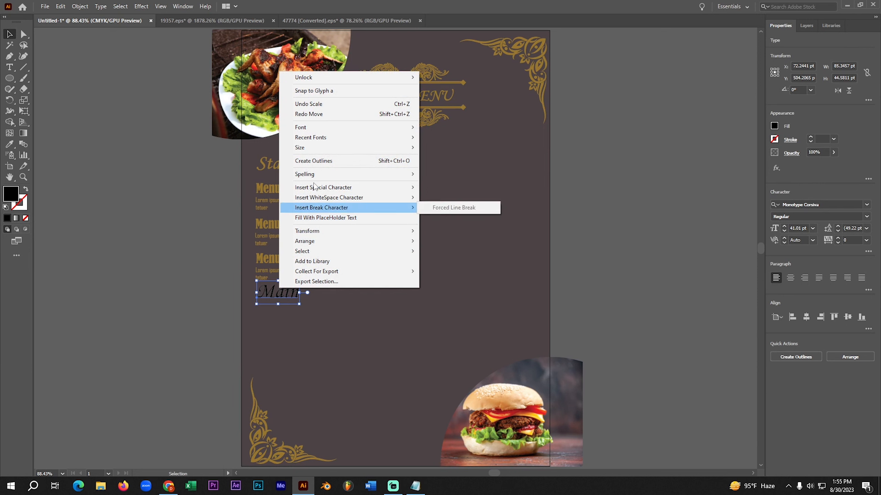
pyautogui.click(347, 106)
pyautogui.click(9, 144)
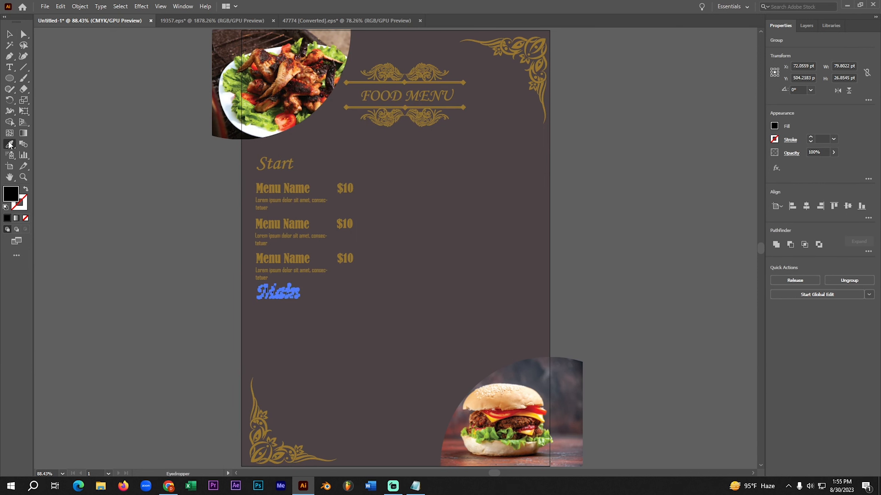
pyautogui.click(367, 108)
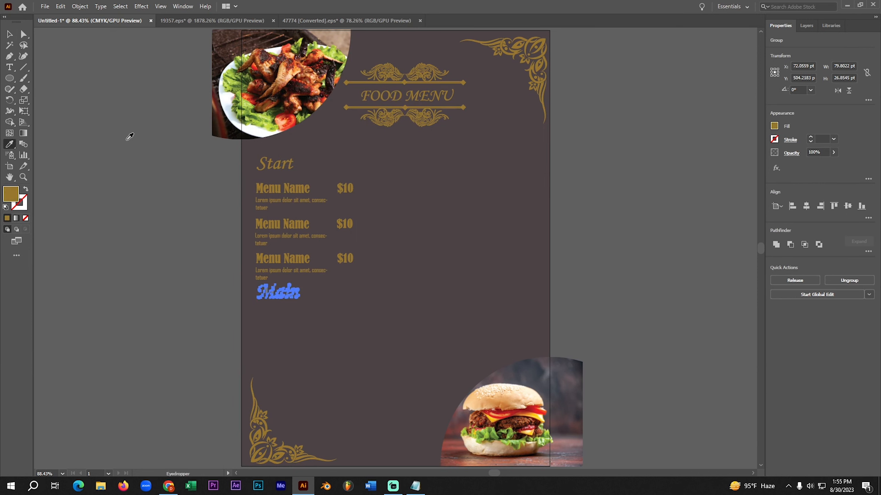
pyautogui.click(9, 34)
pyautogui.click(151, 183)
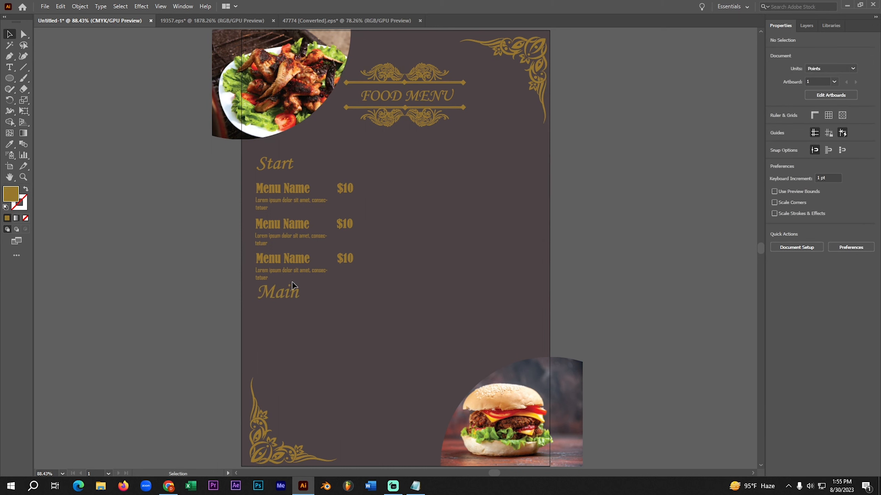
# - Move the "Main" heading down slightly and duplicate the three "Start" menu items with descriptions and prices beneath it
pyautogui.click(276, 297)
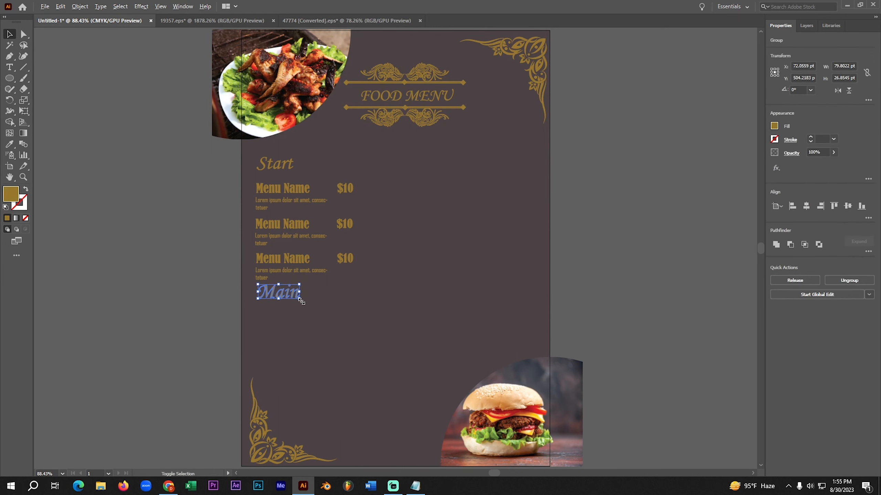
pyautogui.moveTo(297, 298); pyautogui.dragTo(270, 296)
pyautogui.click(266, 212)
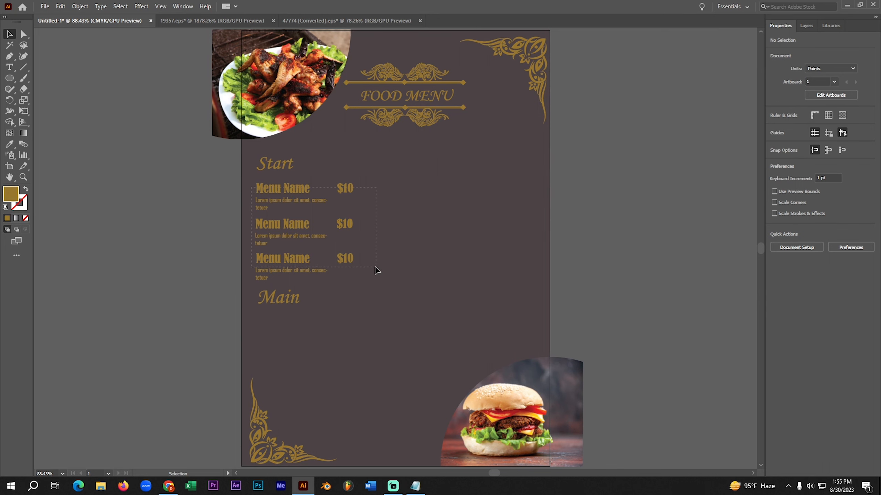
pyautogui.moveTo(376, 282); pyautogui.dragTo(375, 282)
pyautogui.moveTo(294, 261); pyautogui.dragTo(297, 391)
pyautogui.click(135, 342)
# - Scale the page's lower-left corner ornament down to about 140 pt wide and position it tightly in the corner
pyautogui.click(311, 462)
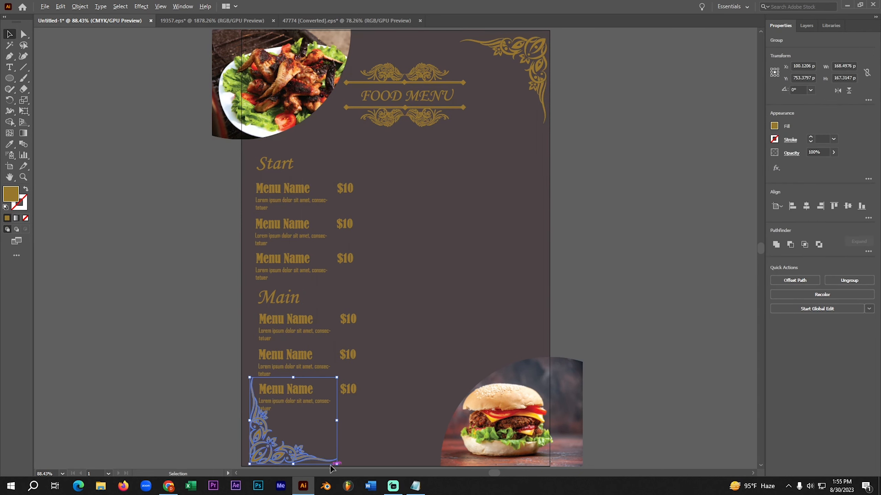
pyautogui.moveTo(338, 466); pyautogui.dragTo(278, 463)
pyautogui.click(171, 390)
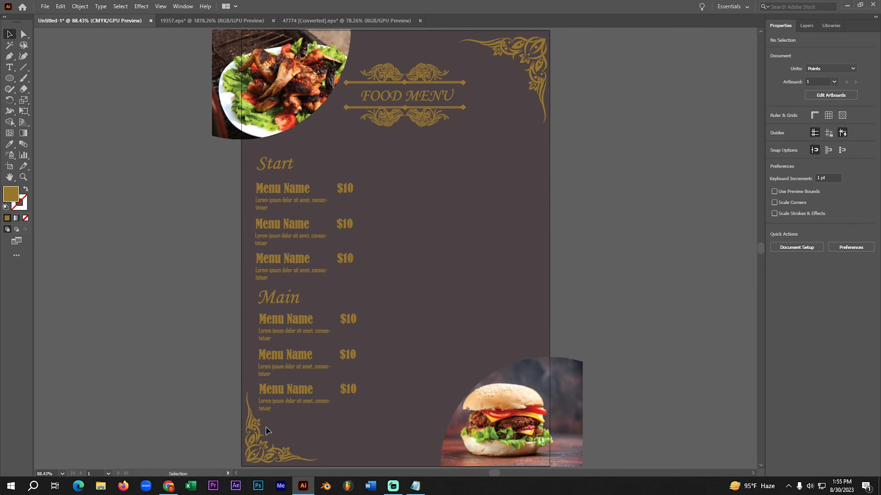
# - Copy the lower-left ornament's width and apply it to the upper-right corner ornament, setting that width to 139.5215 pt
pyautogui.click(262, 440)
pyautogui.click(182, 6)
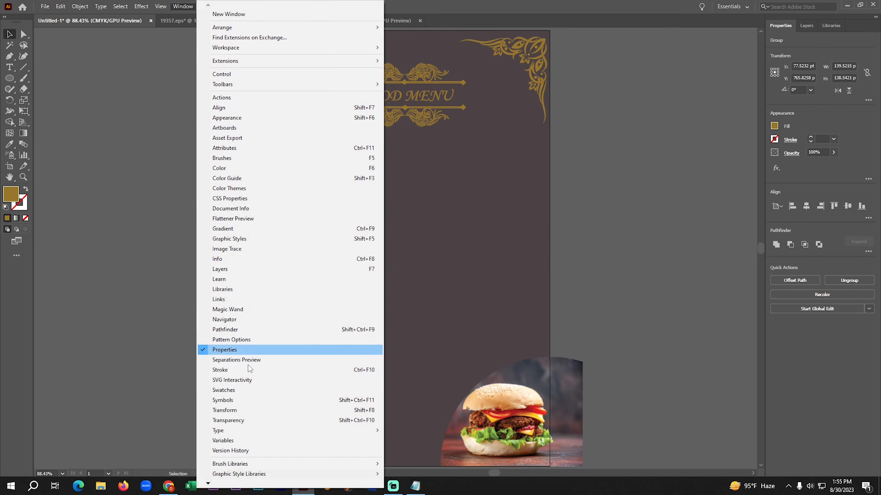
pyautogui.click(290, 409)
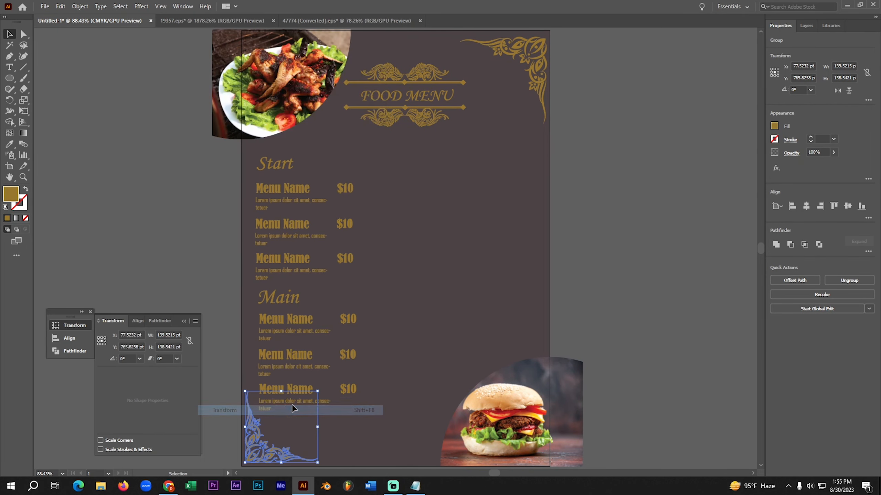
pyautogui.doubleClick(173, 335)
pyautogui.hotkey('ctrl', 'c')
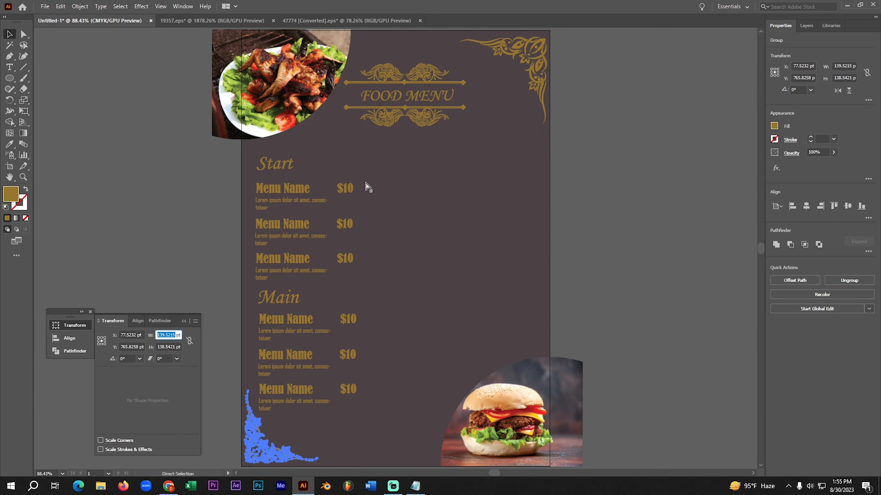
pyautogui.click(531, 74)
pyautogui.doubleClick(172, 334)
pyautogui.hotkey('ctrl', 'v')
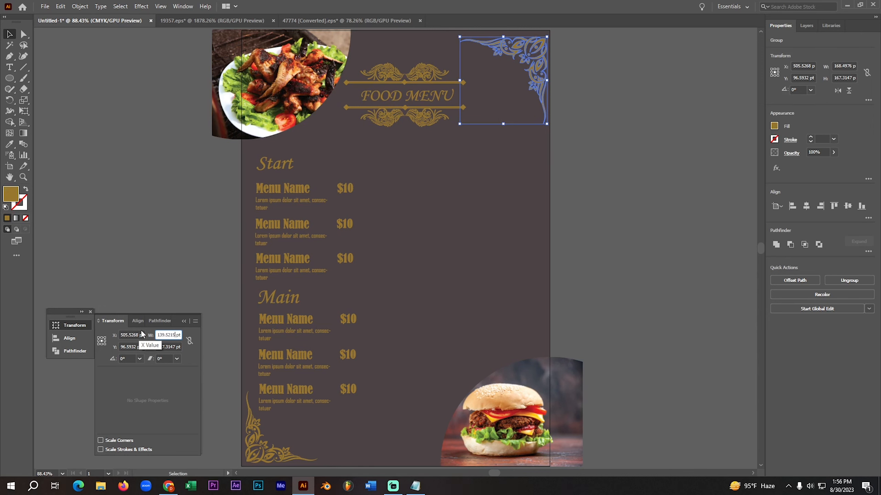
pyautogui.press('Return')
# - Set the upper-right ornament's height to 138.5421 pt to match the lower-left ornament
pyautogui.click(251, 431)
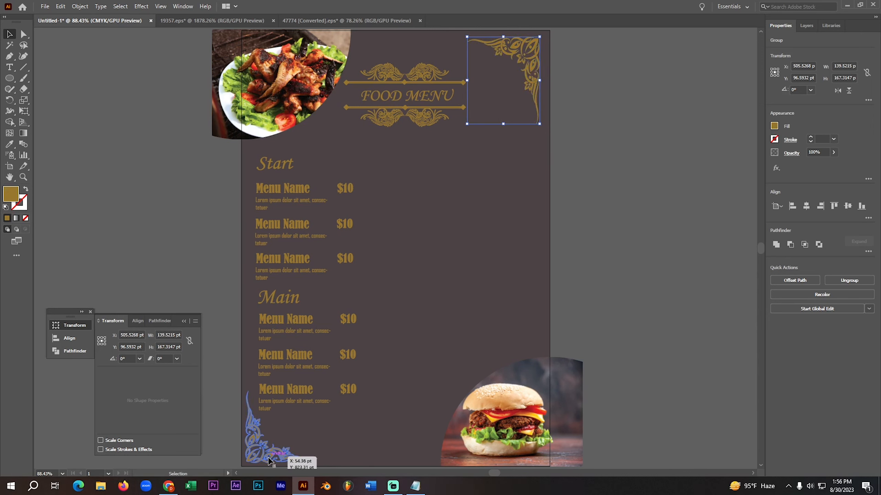
pyautogui.doubleClick(176, 347)
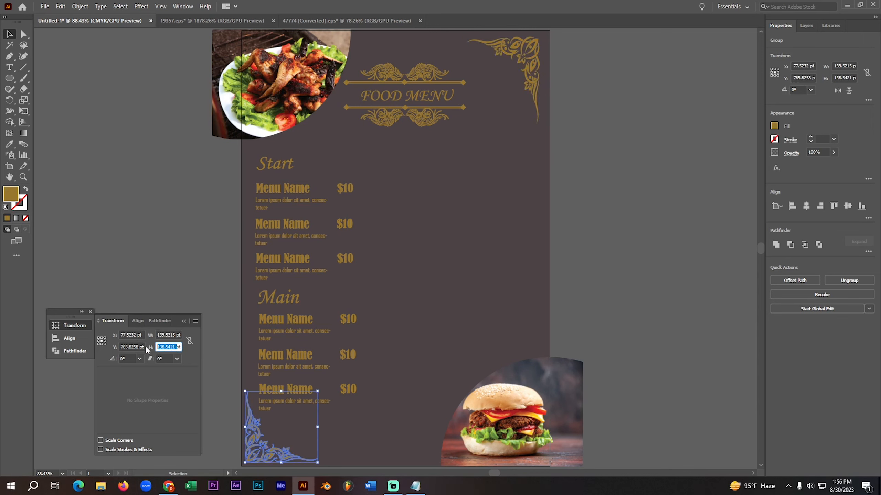
pyautogui.click(548, 69)
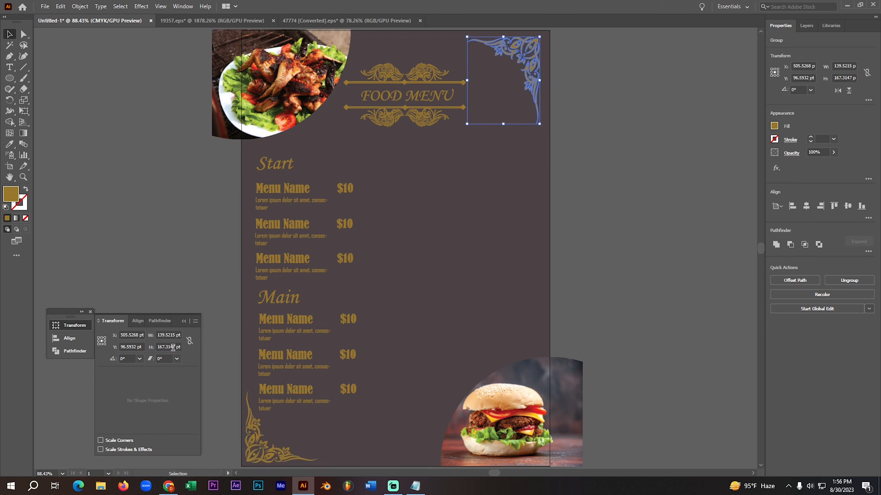
pyautogui.moveTo(176, 347); pyautogui.dragTo(131, 357)
pyautogui.write('138.5421')
pyautogui.press('Return')
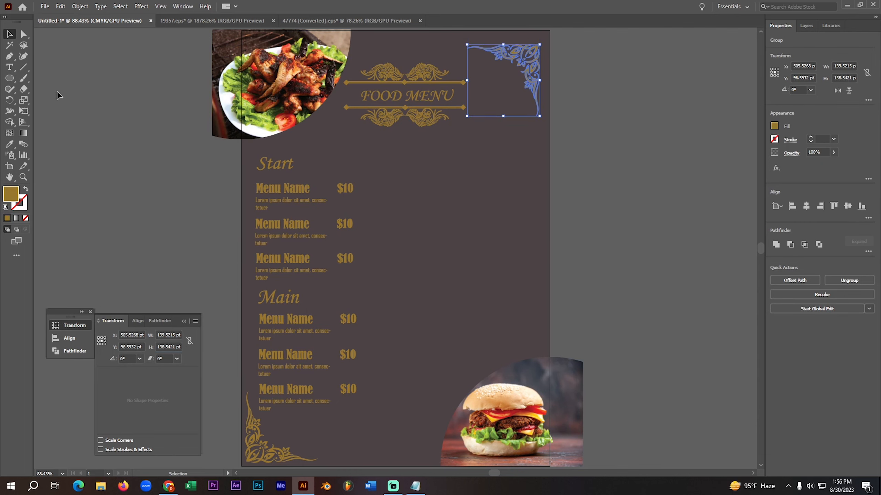
# - Move the resized upper-right ornament closer to the page corner and close the floating Transform settings
pyautogui.click(121, 90)
pyautogui.moveTo(523, 60); pyautogui.dragTo(528, 50)
pyautogui.click(590, 69)
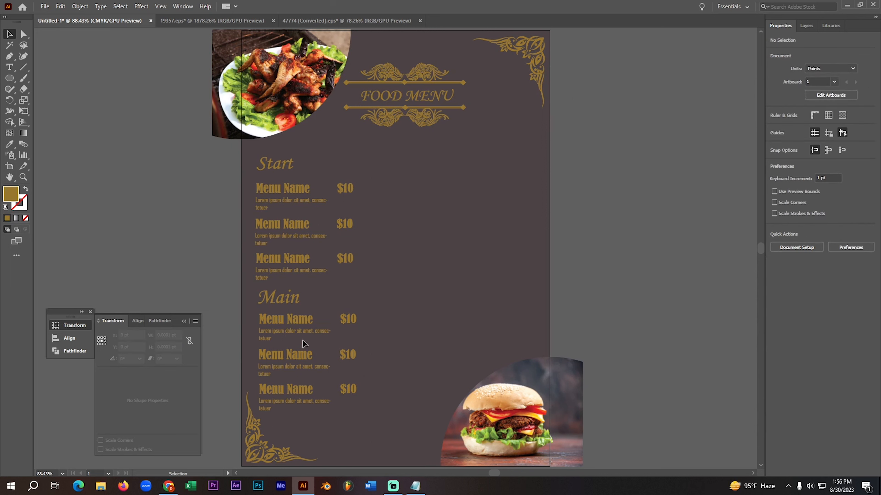
pyautogui.click(91, 312)
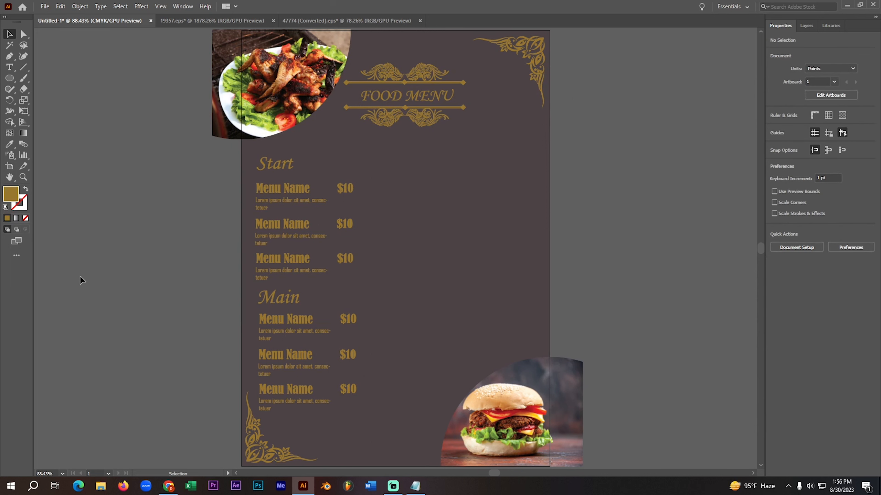
# - Add the text "premium", copied from the Notepad list, and place it at 23.53 pt to the right of the "Start" heading
pyautogui.click(415, 485)
pyautogui.moveTo(650, 260); pyautogui.dragTo(597, 257)
pyautogui.hotkey('ctrl', 'c')
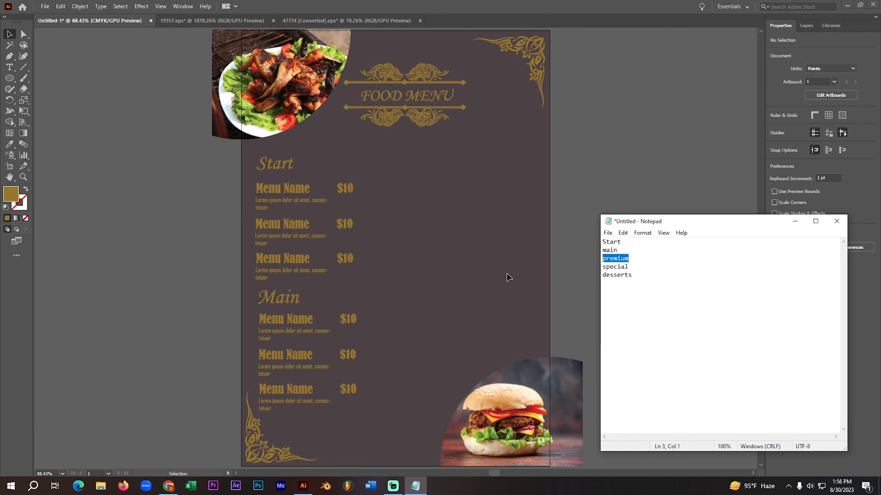
pyautogui.press('a')
pyautogui.click(794, 221)
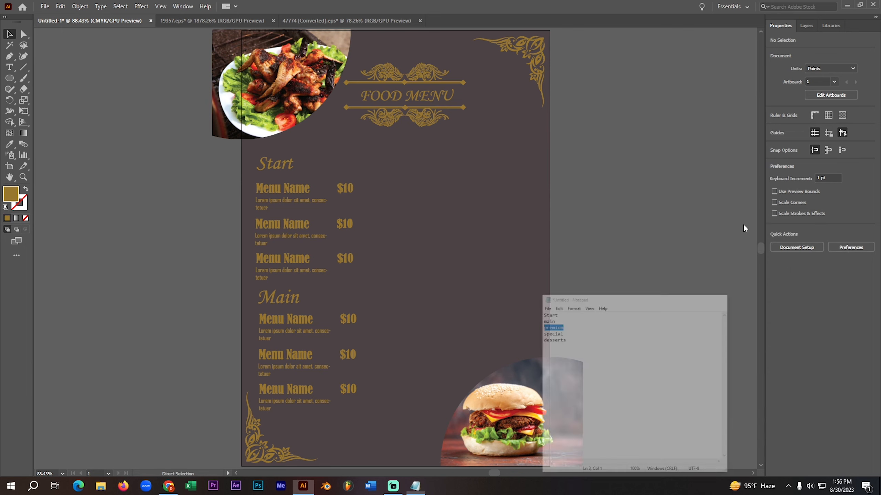
pyautogui.click(9, 67)
pyautogui.click(131, 192)
pyautogui.hotkey('ctrl', 'v')
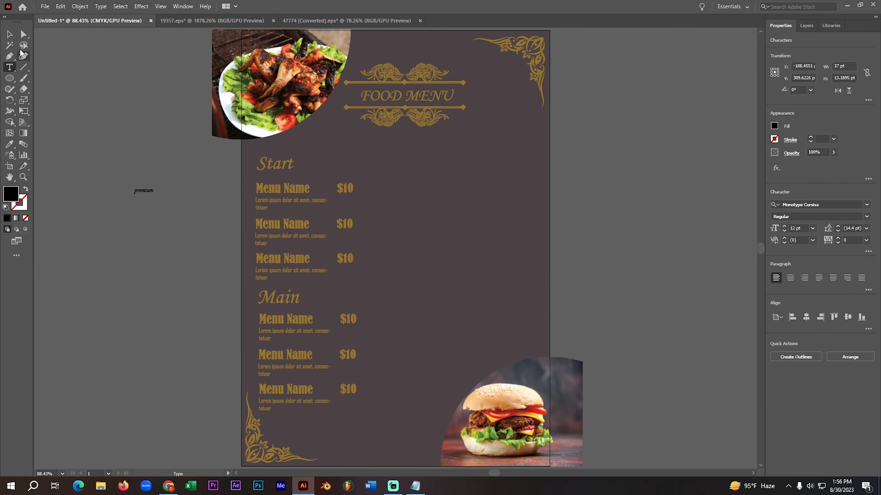
pyautogui.click(8, 35)
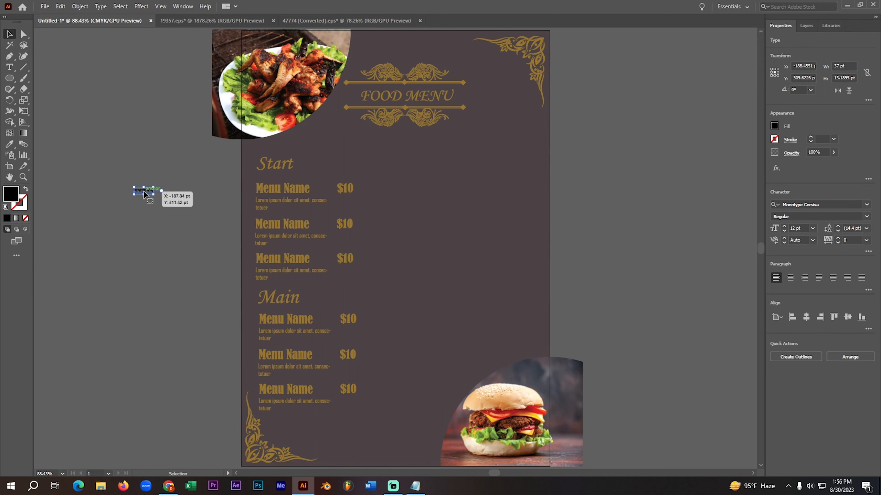
pyautogui.moveTo(143, 194); pyautogui.dragTo(412, 167)
# - Convert the "premium" heading to outlines and fill it with the gold sampled from a "Menu Name" title
pyautogui.rightClick(412, 166)
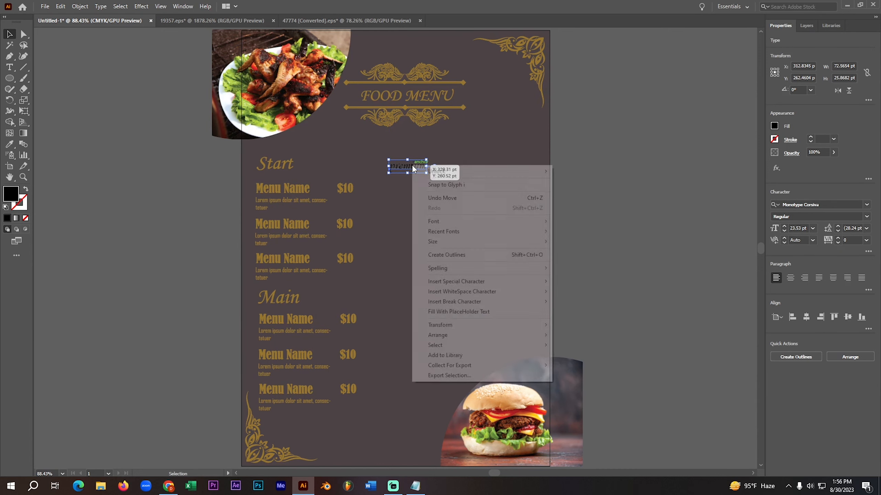
pyautogui.click(446, 255)
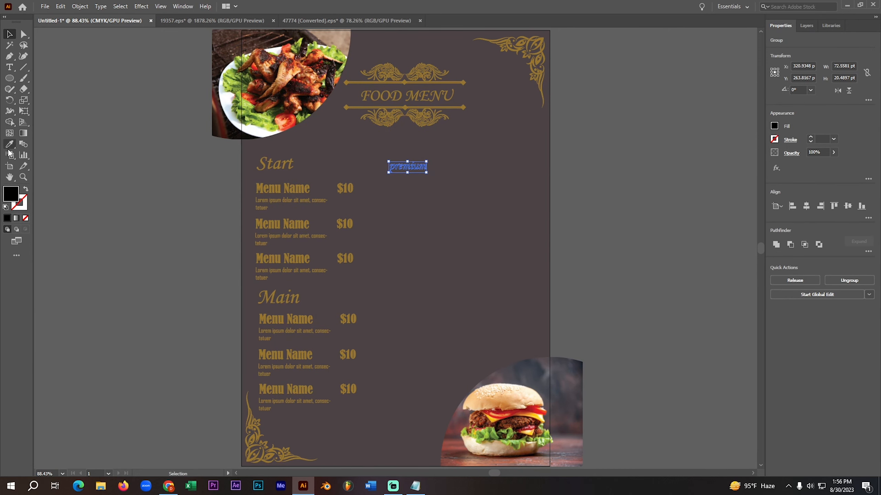
pyautogui.click(10, 143)
pyautogui.click(280, 221)
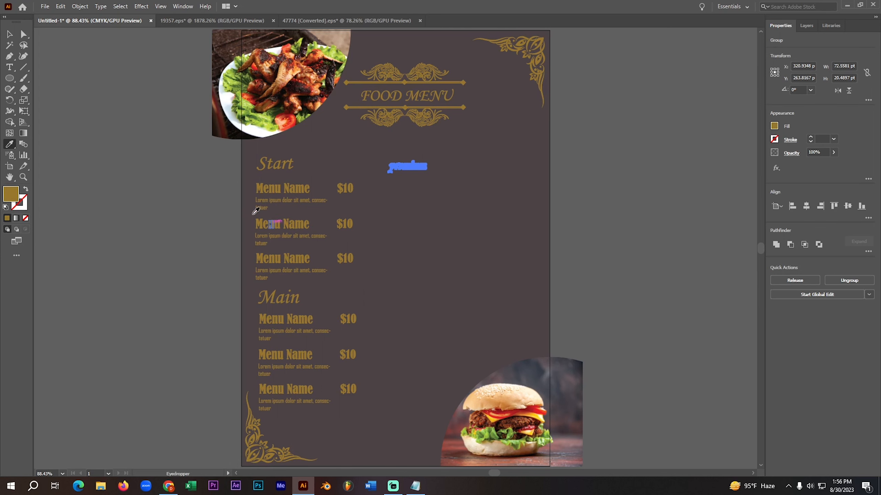
pyautogui.click(9, 34)
pyautogui.click(444, 183)
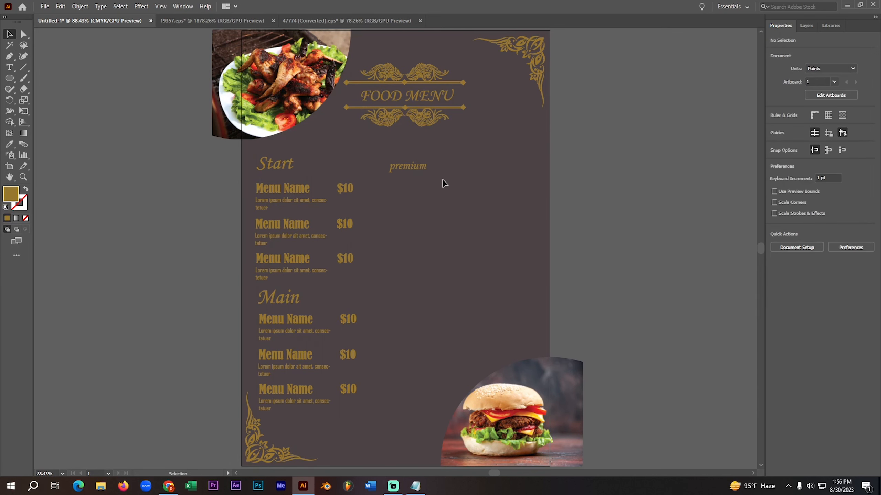
# - Enlarge the outlined "premium" heading to about 118 pt wide
pyautogui.click(414, 166)
pyautogui.moveTo(432, 173)
pyautogui.mouseDown()
pyautogui.moveTo(447, 178)
pyautogui.moveTo(421, 167)
pyautogui.moveTo(440, 174)
pyautogui.mouseUp()
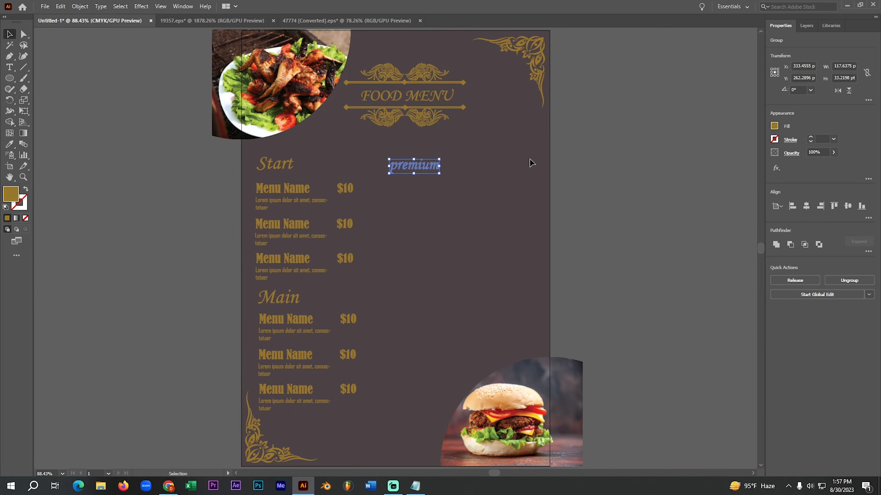
pyautogui.click(501, 167)
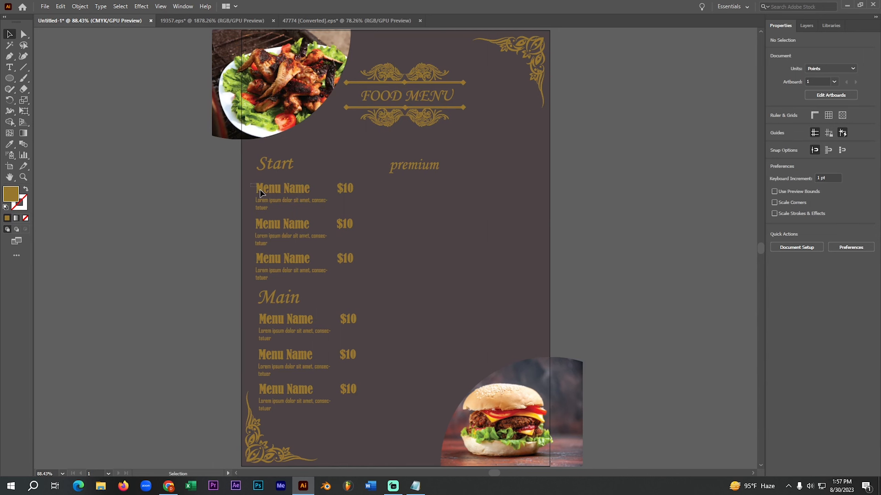
# - Duplicate the three "Start" menu items with descriptions and prices beneath the "premium" heading
pyautogui.moveTo(292, 228); pyautogui.dragTo(428, 230)
pyautogui.click(423, 317)
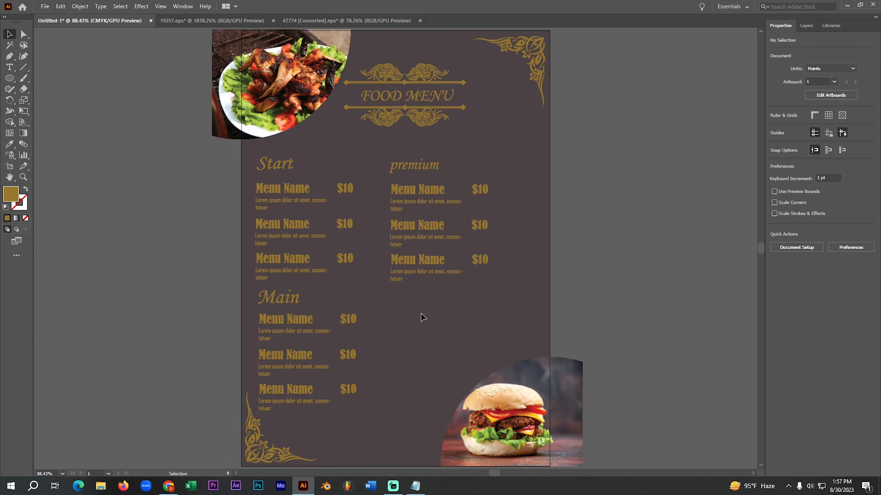
# - Add the text "special", copied from the Notepad list, beneath the three "premium" menu items, level with the "Main" heading
pyautogui.click(415, 486)
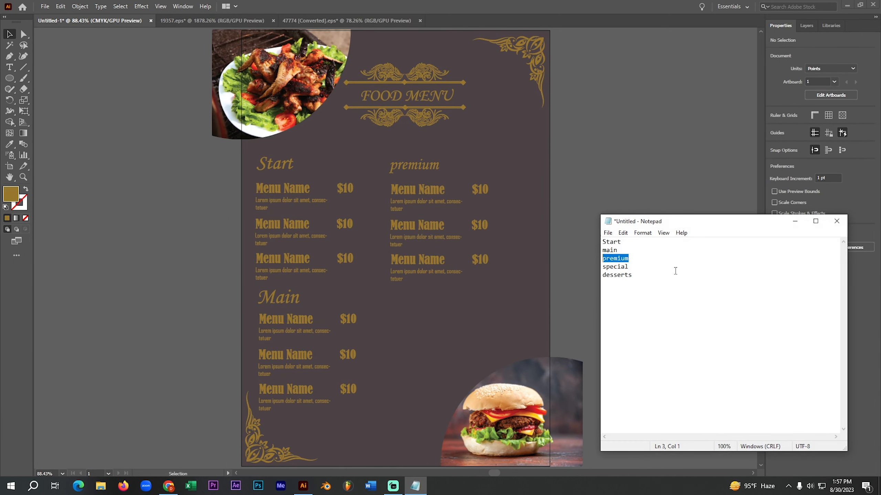
pyautogui.doubleClick(631, 267)
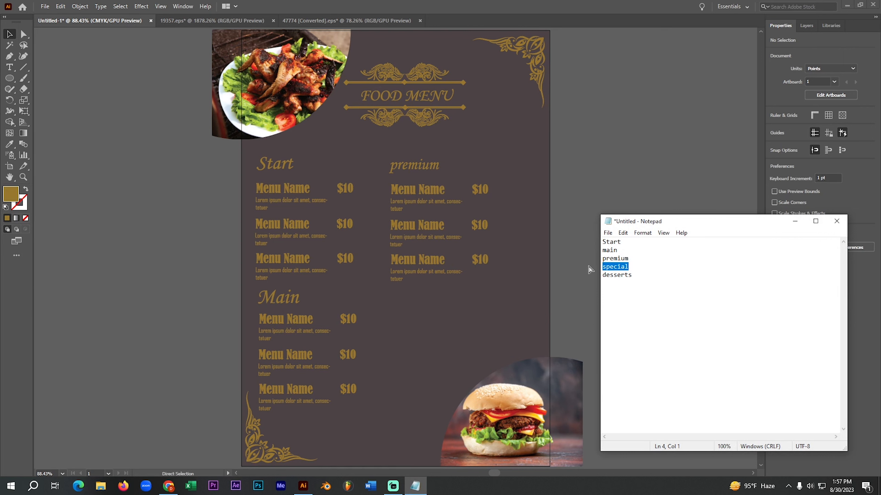
pyautogui.click(795, 221)
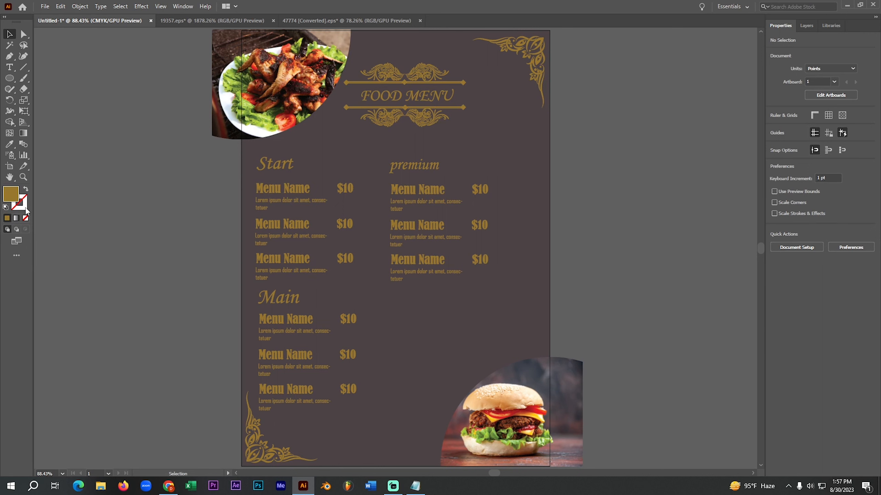
pyautogui.click(9, 70)
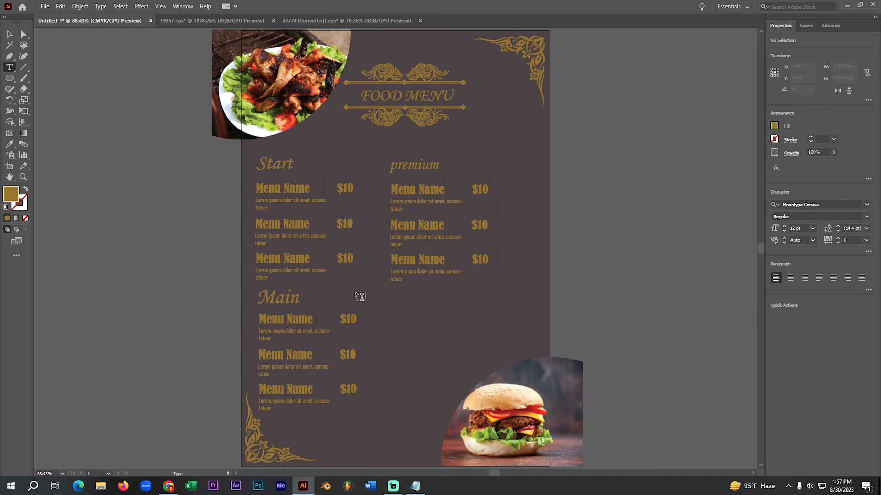
pyautogui.click(390, 298)
pyautogui.write('special')
pyautogui.click(9, 34)
pyautogui.click(9, 34)
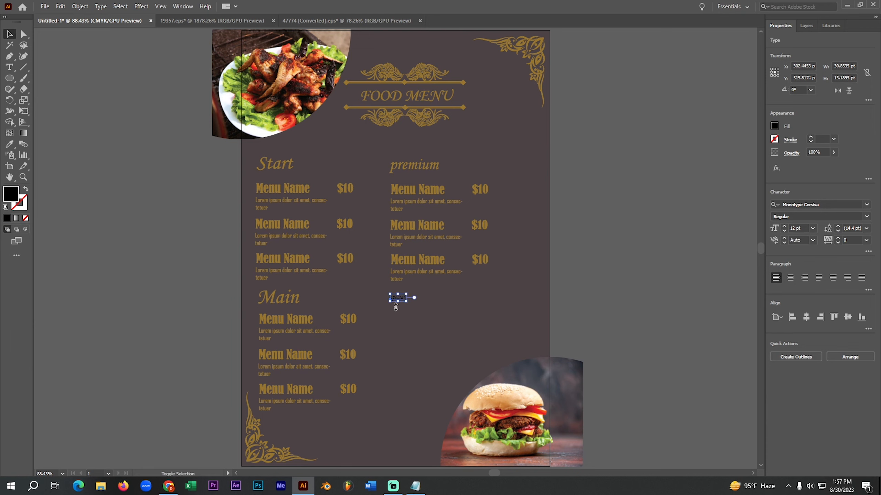
# - Convert the "special" heading to outlines and fill it with the gold sampled from a "Menu Name" title
pyautogui.hotkey('ctrl', 'shift', 'o')
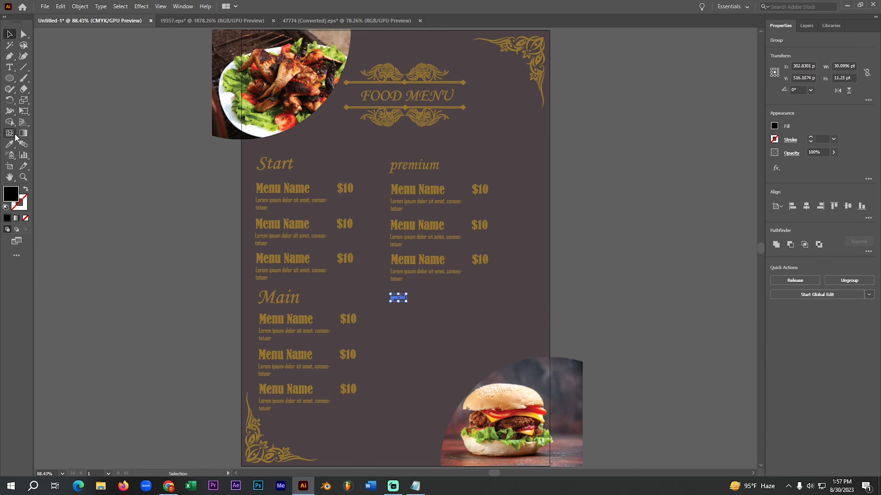
pyautogui.click(10, 143)
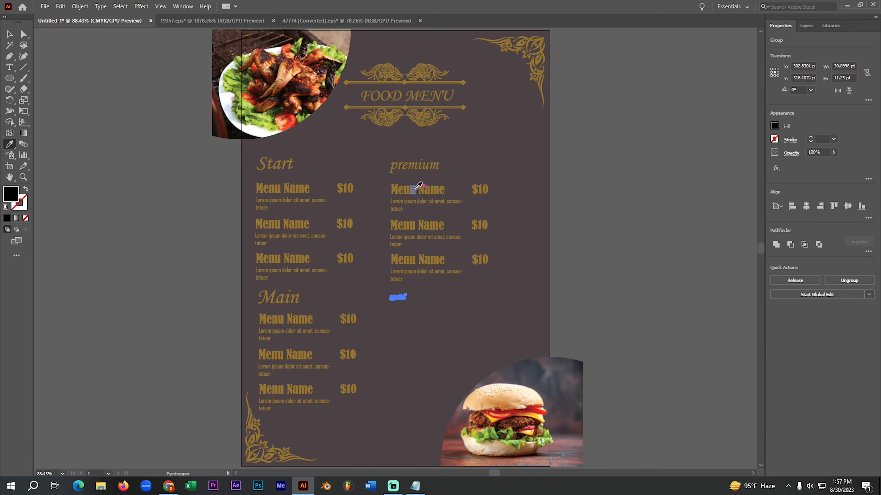
pyautogui.click(419, 186)
pyautogui.click(10, 34)
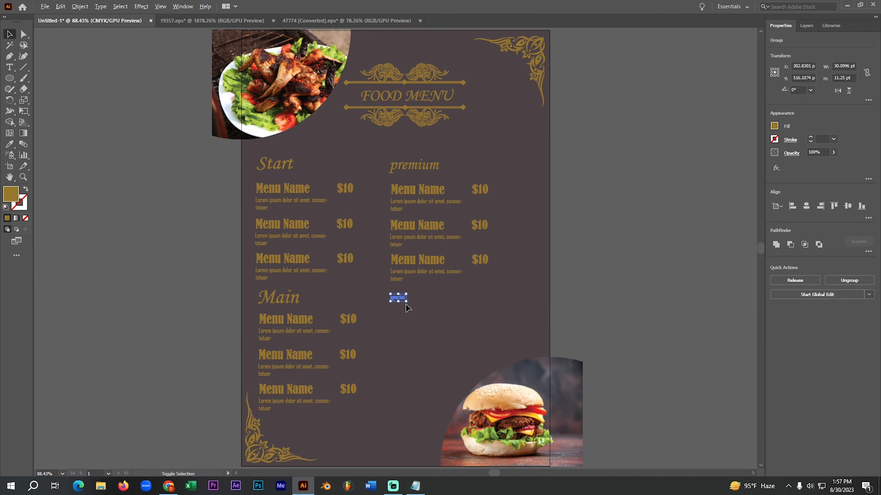
# - Enlarge the outlined "special" heading to match the size of the "premium" heading
pyautogui.moveTo(406, 304); pyautogui.dragTo(420, 304)
pyautogui.click(641, 217)
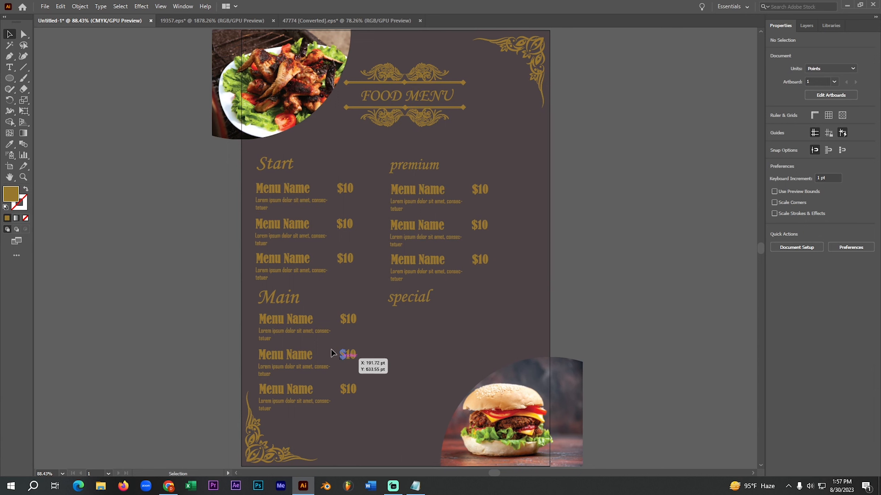
# - Duplicate the three "Main" menu items with descriptions and prices beneath the "special" heading
pyautogui.click(360, 403)
pyautogui.click(389, 406)
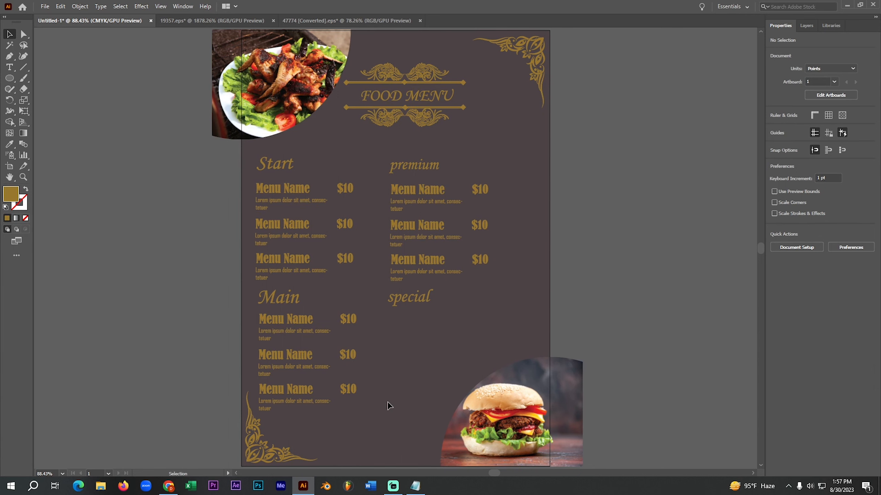
pyautogui.moveTo(349, 326); pyautogui.dragTo(480, 323)
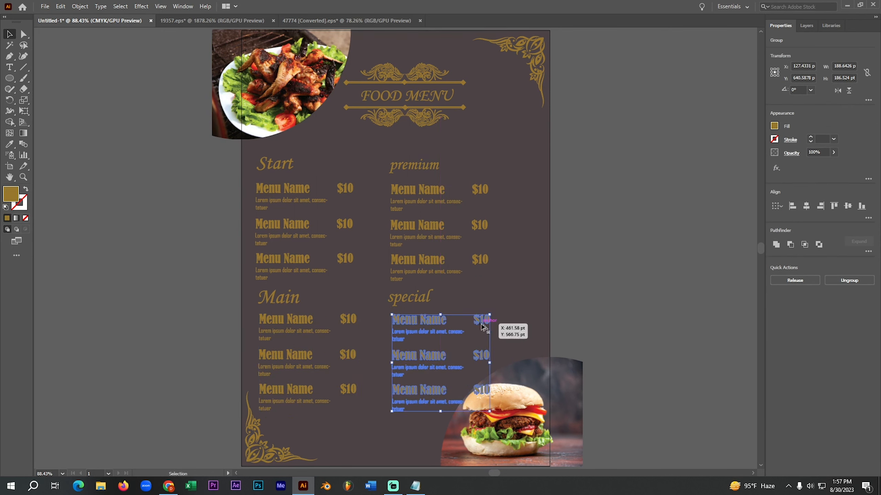
pyautogui.click(517, 341)
# - Nudge the masked burger photo down and to the right, away from the "special" items, to X 627.28 pt, Y 867.89 pt
pyautogui.click(536, 419)
pyautogui.press('Right')
pyautogui.press('Right')
pyautogui.press('Right')
pyautogui.press('Right')
pyautogui.press('Right')
pyautogui.press('Right')
pyautogui.press('Right')
pyautogui.press('Right')
pyautogui.press('Right')
pyautogui.press('Right')
pyautogui.press('Right')
pyautogui.press('Down')
pyautogui.press('Right')
pyautogui.press('Right')
pyautogui.press('Right')
pyautogui.press('Right')
pyautogui.press('Right')
pyautogui.press('Right')
pyautogui.press('Right')
pyautogui.press('Right')
pyautogui.press('Right')
pyautogui.press('Right')
pyautogui.press('Right')
pyautogui.press('Right')
pyautogui.press('Right')
pyautogui.press('Right')
pyautogui.press('Right')
pyautogui.press('Right')
pyautogui.press('Right')
pyautogui.press('Right')
pyautogui.press('Right')
pyautogui.press('Right')
pyautogui.press('Down')
pyautogui.press('Down')
pyautogui.press('Down')
pyautogui.press('Down')
pyautogui.press('Down')
pyautogui.press('Down')
pyautogui.press('Down')
pyautogui.press('Down')
pyautogui.press('Down')
pyautogui.press('Down')
pyautogui.press('Down')
pyautogui.press('Down')
pyautogui.press('Down')
pyautogui.press('Down')
pyautogui.press('Right')
pyautogui.press('Down')
pyautogui.press('Down')
pyautogui.press('Down')
pyautogui.press('Down')
pyautogui.press('Down')
pyautogui.press('Down')
pyautogui.press('Down')
pyautogui.press('Down')
pyautogui.press('Down')
pyautogui.press('Down')
pyautogui.press('Down')
pyautogui.press('Down')
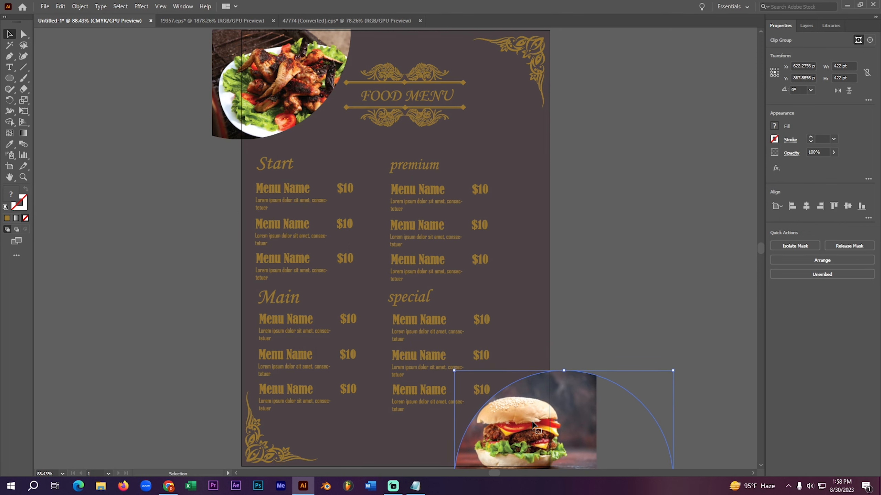
pyautogui.click(686, 301)
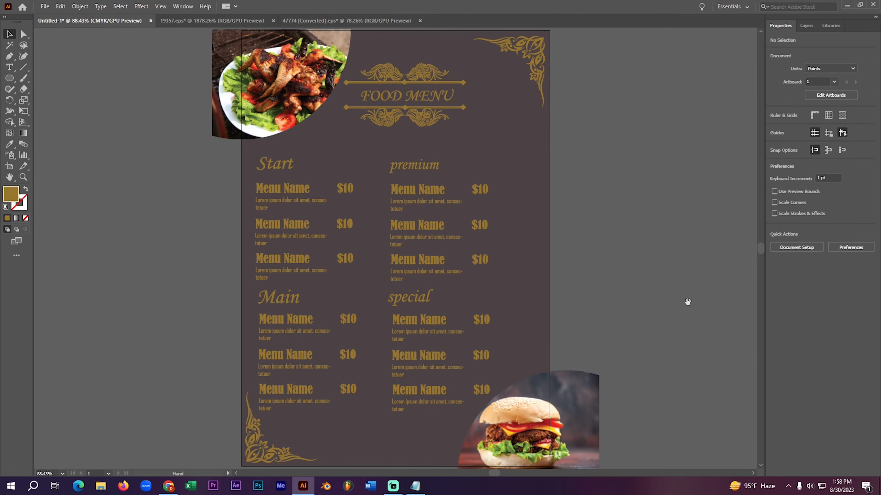
# - Release the clipping mask of the burger photo
pyautogui.moveTo(686, 301); pyautogui.dragTo(641, 209)
pyautogui.rightClick(528, 343)
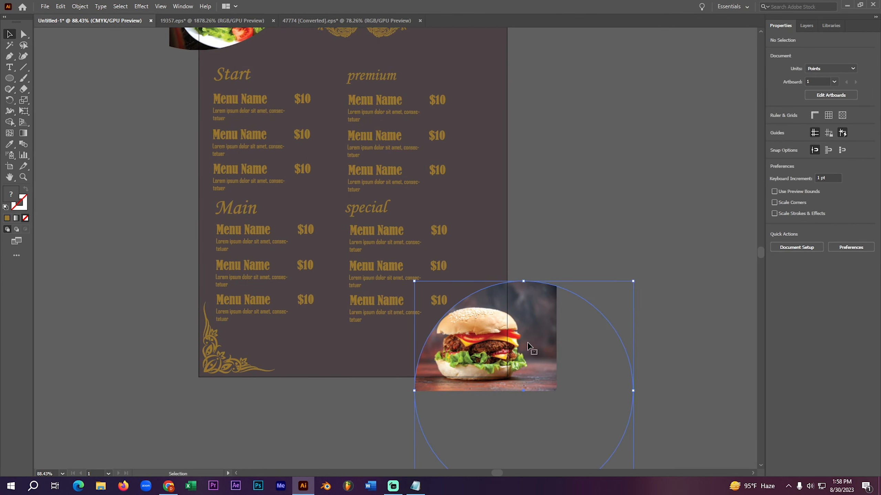
pyautogui.moveTo(577, 287)
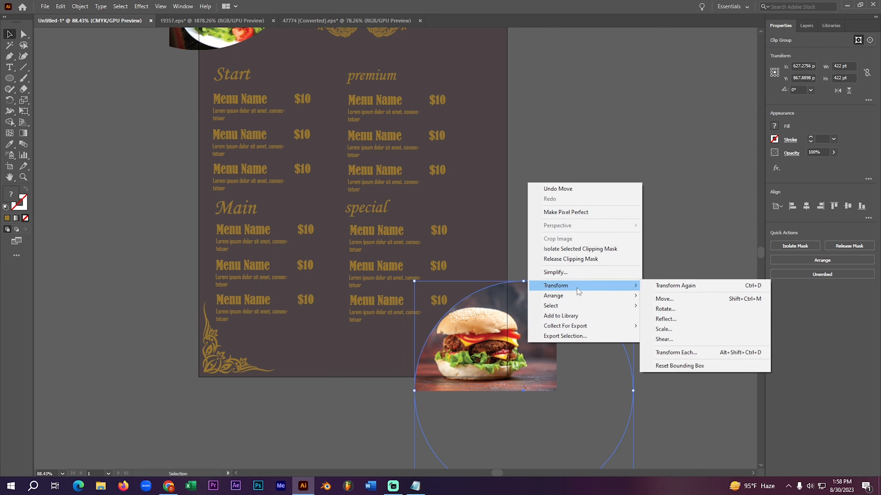
pyautogui.click(677, 162)
pyautogui.rightClick(517, 340)
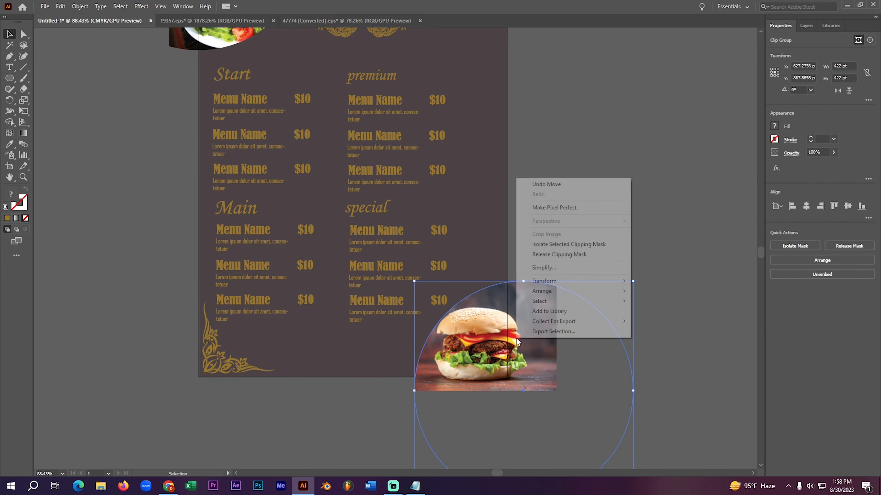
pyautogui.click(577, 255)
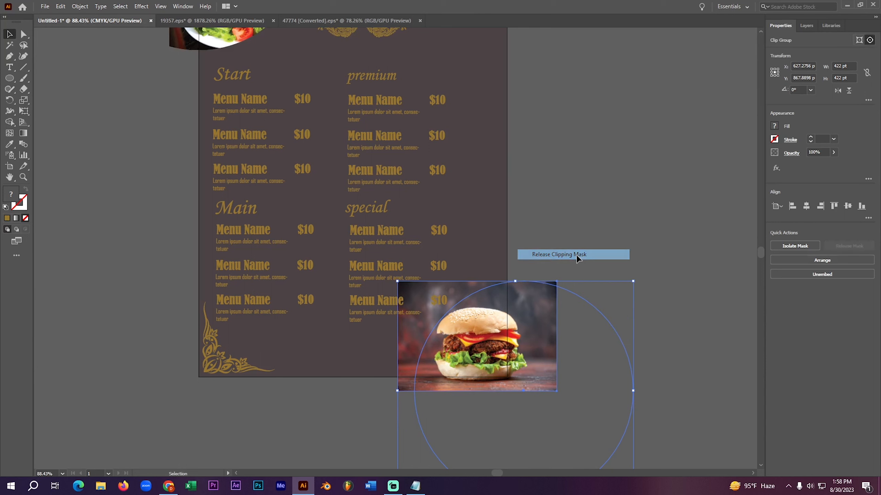
pyautogui.click(641, 214)
# - Give the released circle over the burger photo a gold stroke and no fill
pyautogui.click(619, 430)
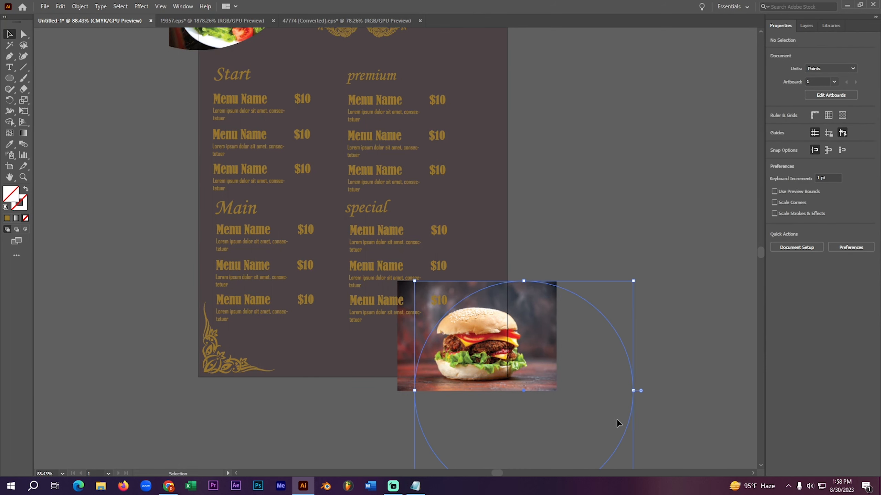
pyautogui.click(7, 219)
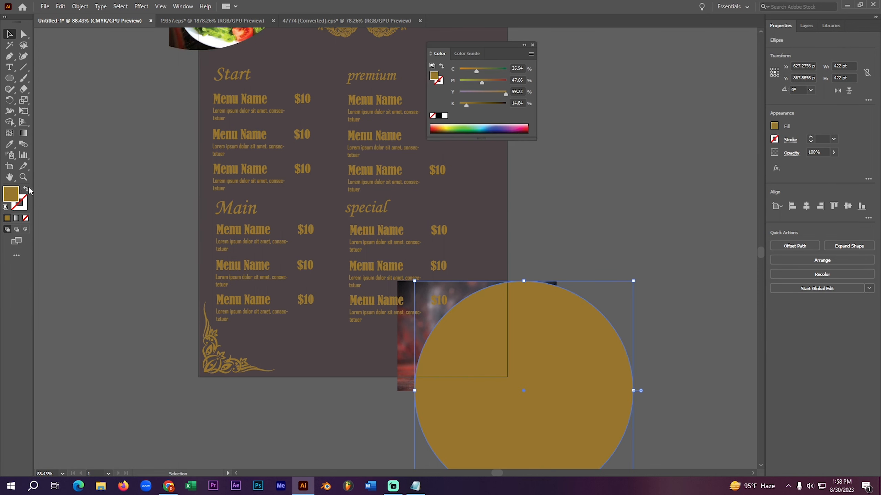
pyautogui.click(27, 188)
pyautogui.click(69, 220)
# - Shrink the burger image to about 240 pt wide with its base on the artboard's lower edge, and stretch its top up to the circle's top
pyautogui.moveTo(492, 356); pyautogui.dragTo(492, 354)
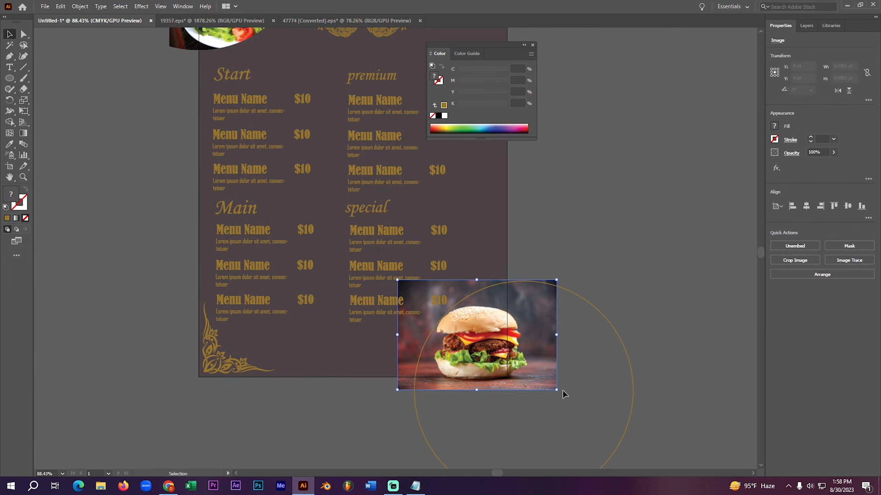
pyautogui.moveTo(556, 390); pyautogui.dragTo(539, 379)
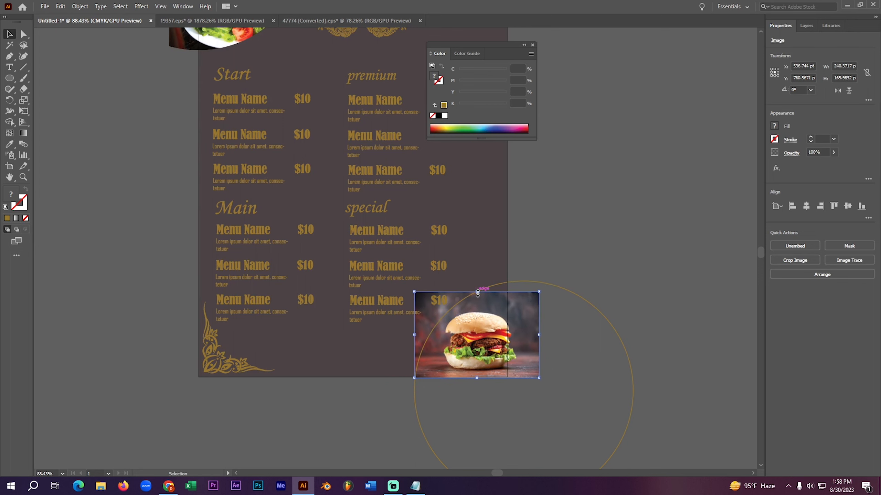
pyautogui.moveTo(477, 294); pyautogui.dragTo(478, 293)
pyautogui.moveTo(478, 291); pyautogui.dragTo(478, 282)
pyautogui.click(601, 268)
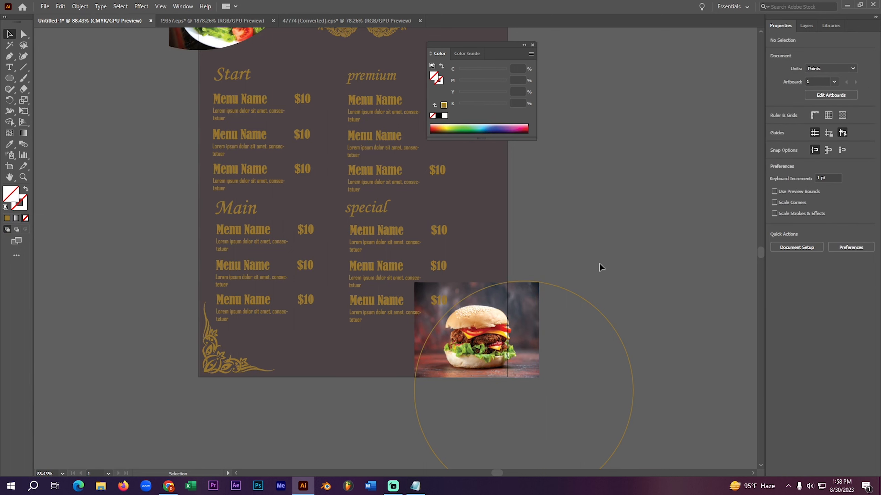
# - Make a clipping mask from the circle and the resized burger image
pyautogui.moveTo(523, 363); pyautogui.dragTo(523, 363)
pyautogui.rightClick(523, 363)
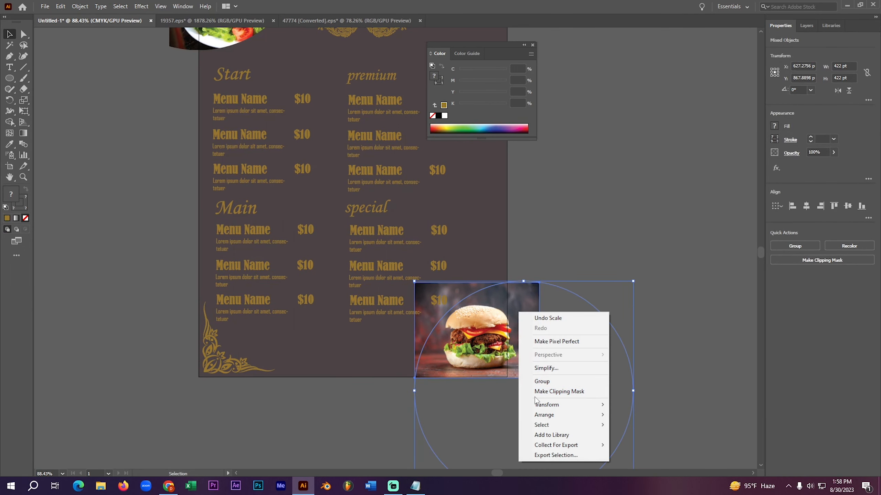
pyautogui.click(563, 391)
pyautogui.click(623, 222)
# - Nudge the masked chicken photo up and to the left to about X -7 pt, Y -41 pt, and close the Color panel
pyautogui.press('space')
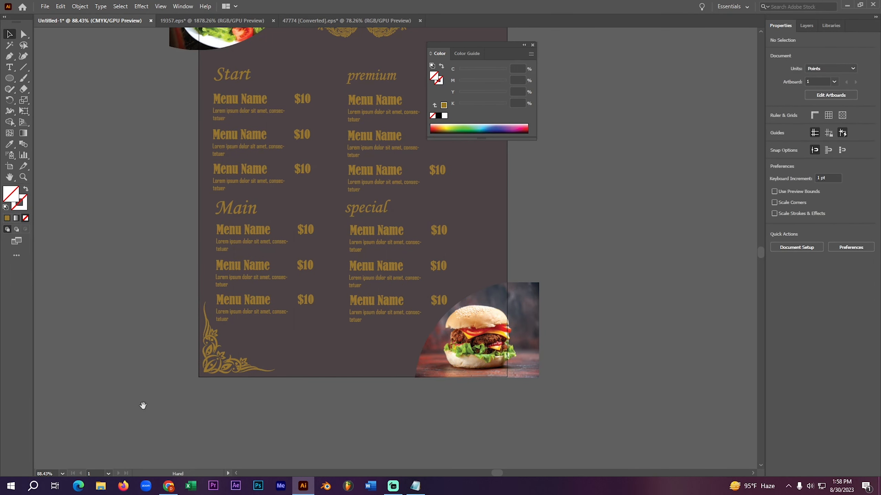
pyautogui.moveTo(142, 407); pyautogui.dragTo(178, 423)
pyautogui.moveTo(143, 269); pyautogui.dragTo(187, 414)
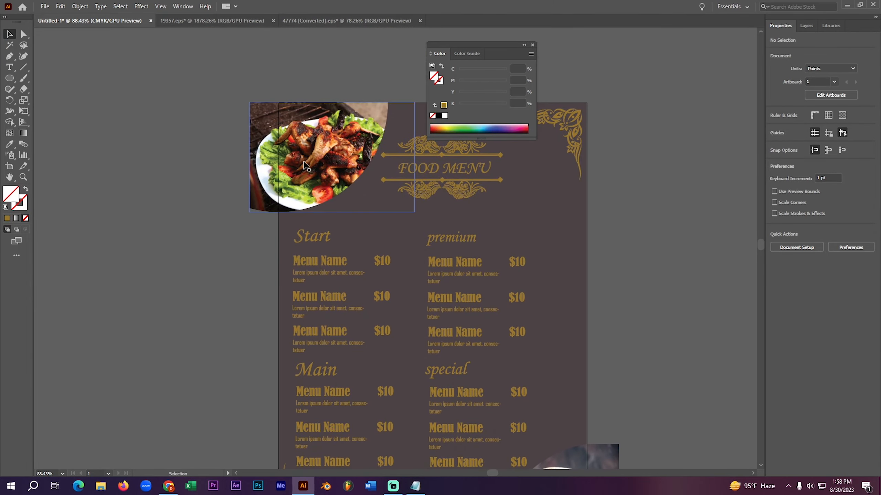
pyautogui.click(307, 165)
pyautogui.press('Up')
pyautogui.press('Up')
pyautogui.press('Up')
pyautogui.press('Up')
pyautogui.press('Up')
pyautogui.press('Up')
pyautogui.press('Up')
pyautogui.press('Up')
pyautogui.press('Up')
pyautogui.press('Up')
pyautogui.press('Up')
pyautogui.press('Up')
pyautogui.press('Up')
pyautogui.press('Up')
pyautogui.press('Up')
pyautogui.press('Up')
pyautogui.press('Up')
pyautogui.press('Up')
pyautogui.press('Up')
pyautogui.press('Up')
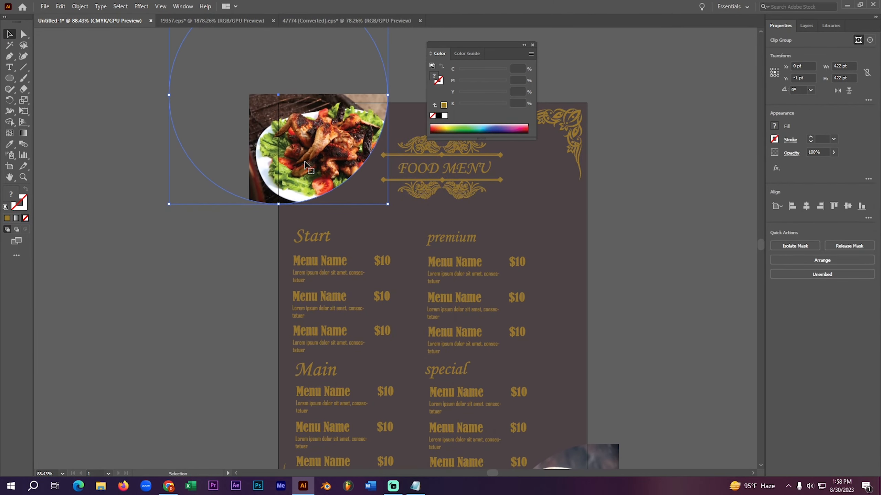
pyautogui.press('Left')
pyautogui.press('Left')
pyautogui.press('Left')
pyautogui.press('Left')
pyautogui.press('Left')
pyautogui.press('Left')
pyautogui.press('Left')
pyautogui.press('Up')
pyautogui.press('Up')
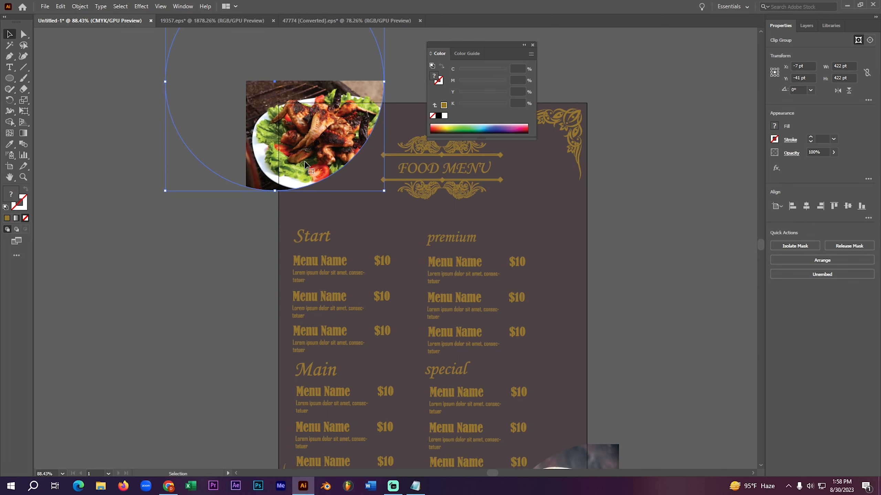
pyautogui.click(132, 294)
pyautogui.hotkey('ctrl', '0')
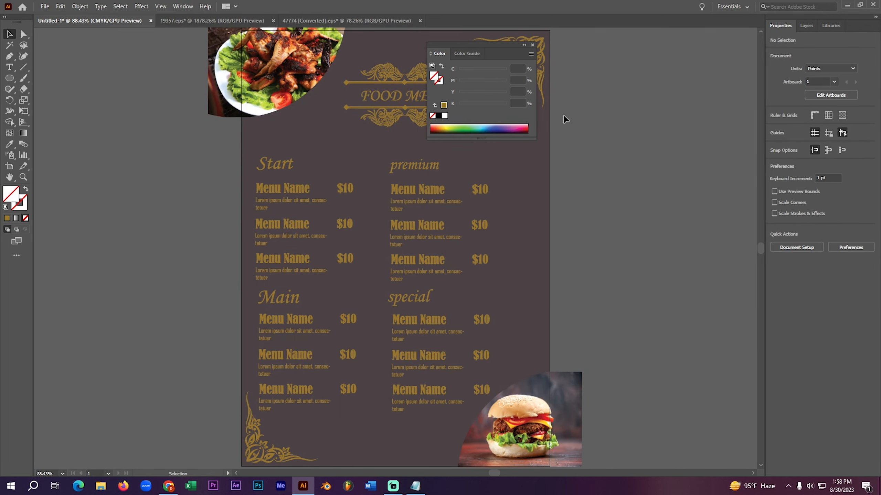
pyautogui.click(533, 44)
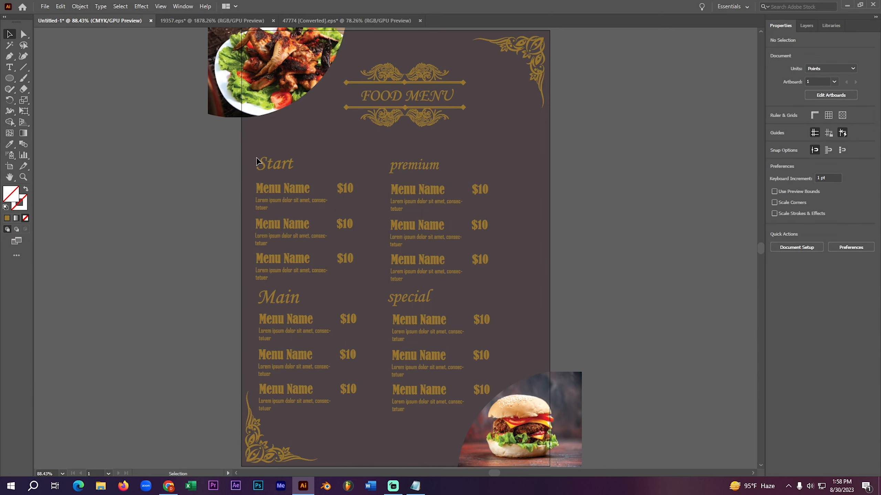
# - Draw a rectangle of about 595.6 by 840.7 pt covering the whole artboard
pyautogui.rightClick(12, 79)
pyautogui.click(31, 80)
pyautogui.keyDown('alt'); pyautogui.scroll(-2, 173, 179); pyautogui.keyUp('alt')
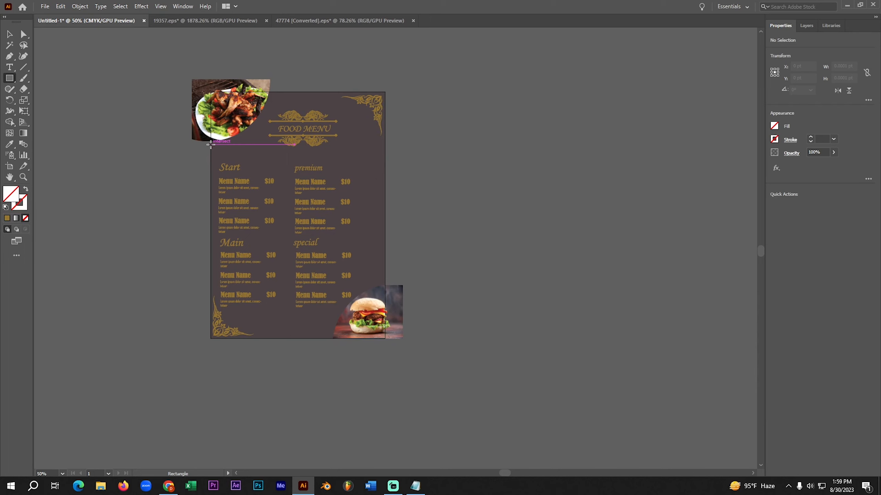
pyautogui.hotkey('ctrl', '0')
pyautogui.scroll(-1, 134, 83)
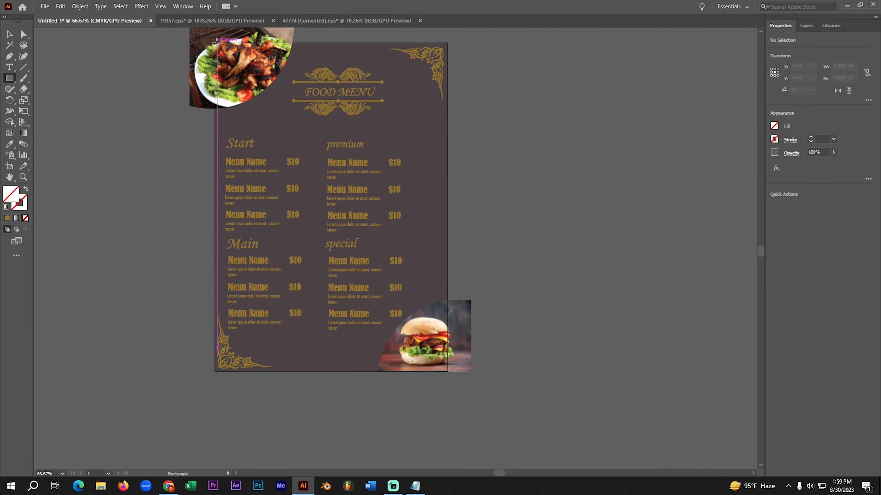
pyautogui.moveTo(212, 42); pyautogui.dragTo(447, 371)
pyautogui.press('v')
# - Select all the artwork and clip it to the artboard-sized rectangle with a clipping mask
pyautogui.scroll(-1, 215, 201)
pyautogui.hotkey('ctrl', 'a')
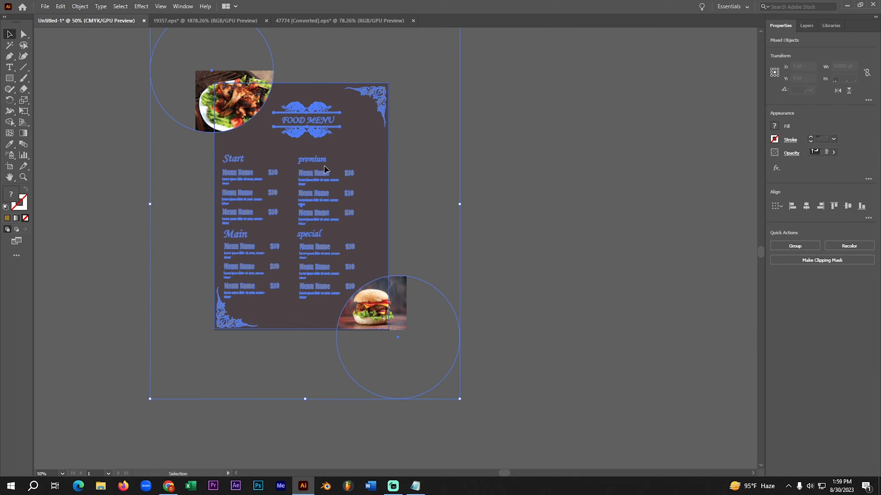
pyautogui.rightClick(325, 135)
pyautogui.click(365, 226)
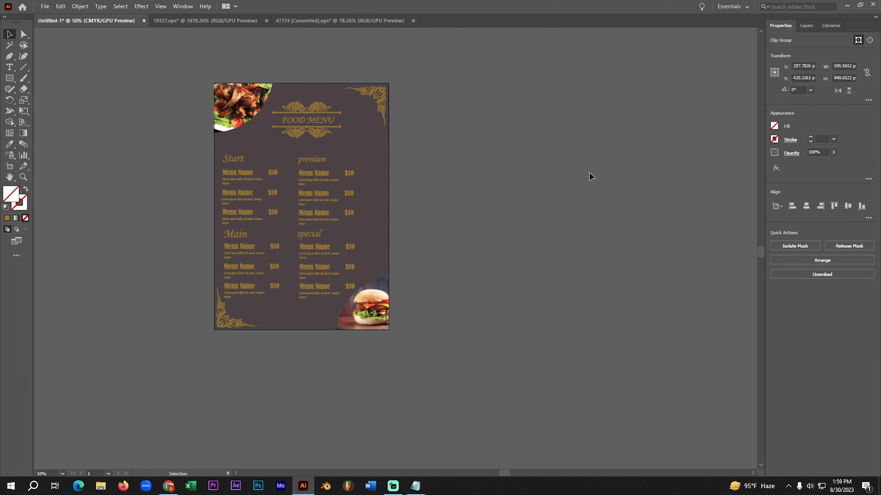
pyautogui.click(574, 170)
pyautogui.hotkey('ctrl', '0')
pyautogui.moveTo(229, 89); pyautogui.dragTo(333, 127)
pyautogui.hotkey('ctrl', '0')
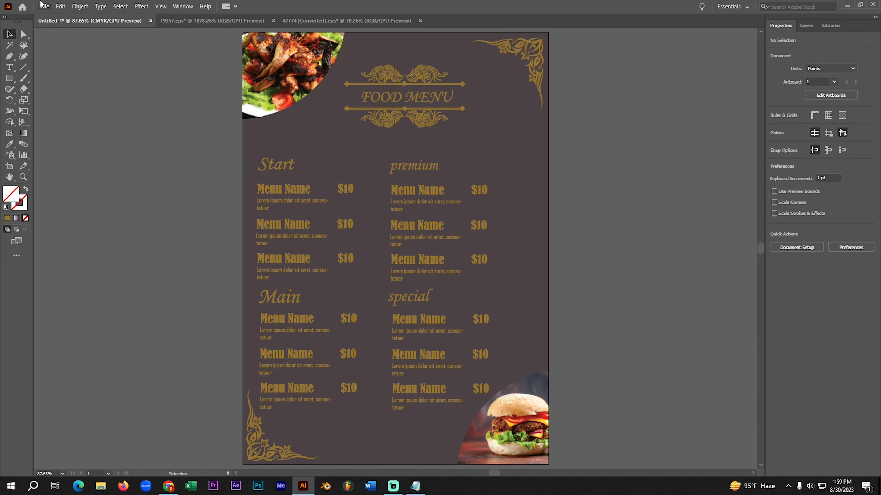
pyautogui.click(45, 7)
pyautogui.click(170, 357)
pyautogui.click(43, 6)
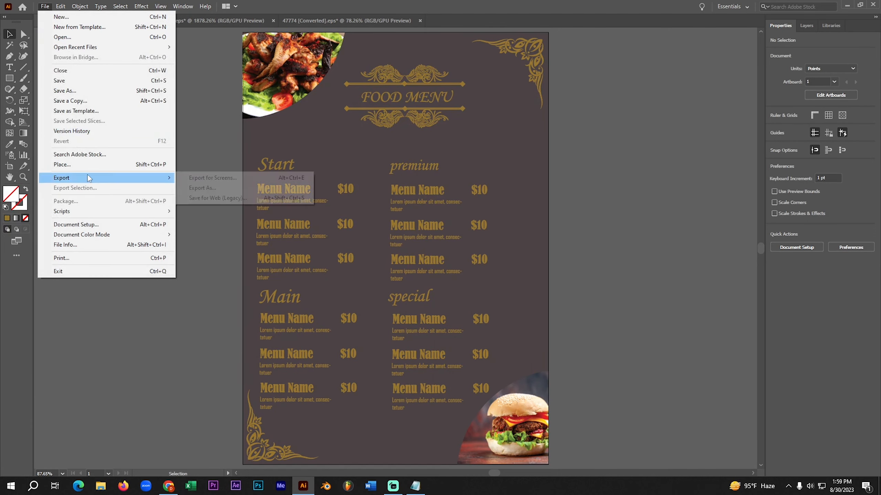
pyautogui.click(75, 80)
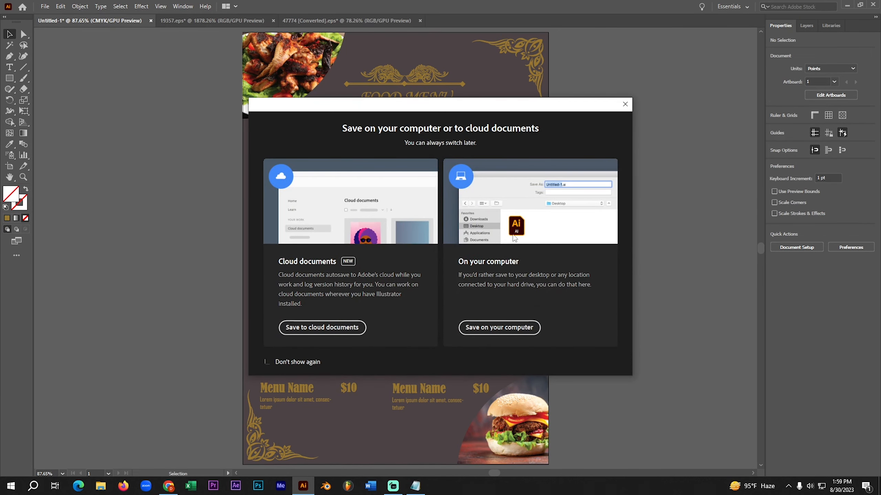
pyautogui.click(625, 104)
# - Start a Save As of the document on the computer, choosing the flyer desing folder on drive J: as the location
pyautogui.click(45, 6)
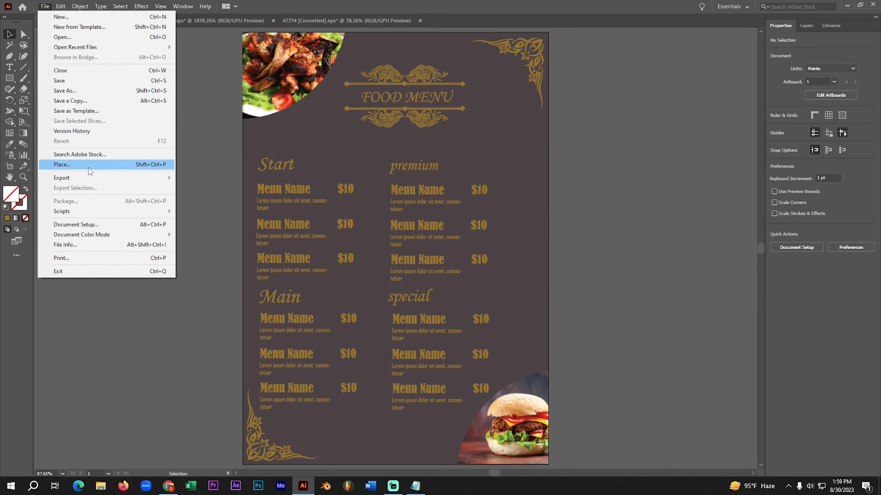
pyautogui.click(60, 87)
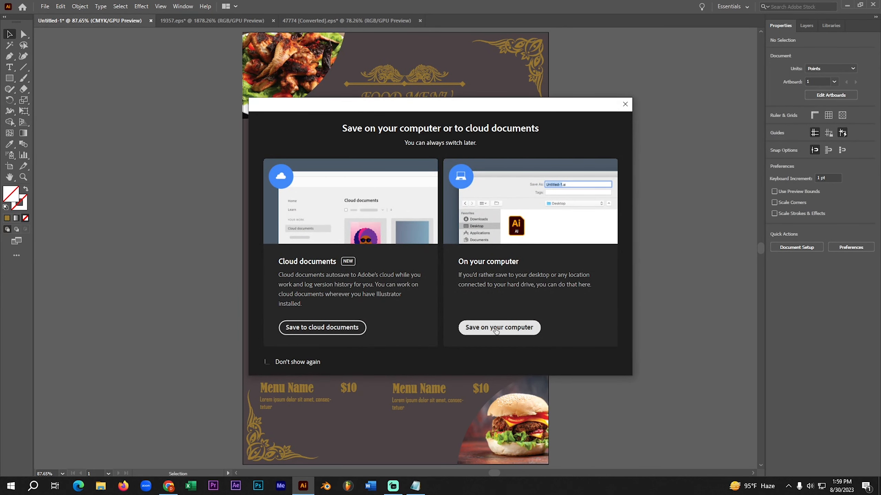
pyautogui.click(496, 328)
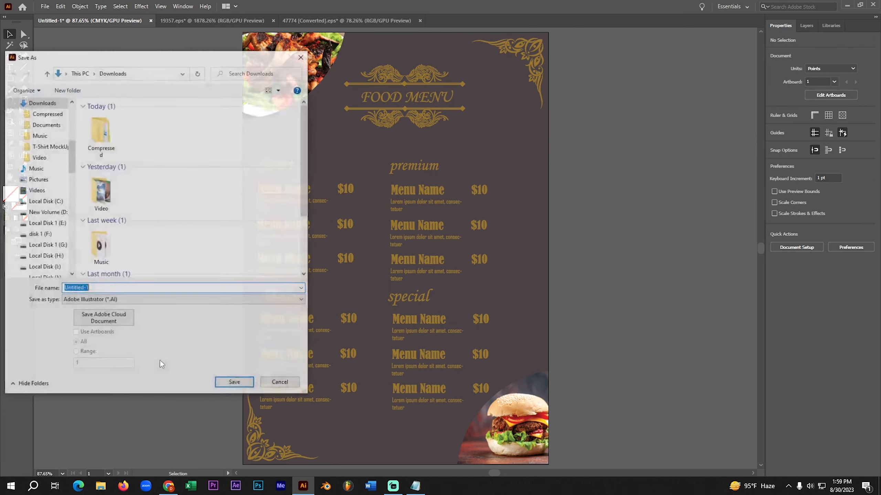
pyautogui.scroll(-4, 49, 204)
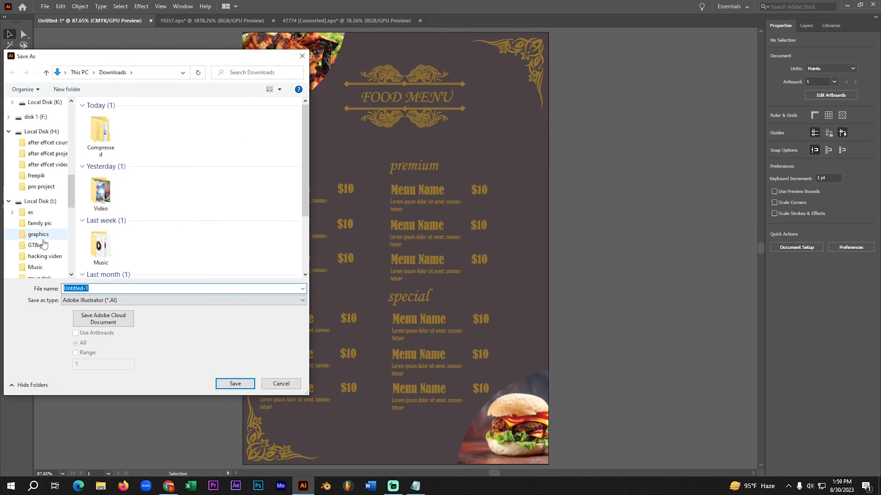
pyautogui.scroll(-6, 38, 202)
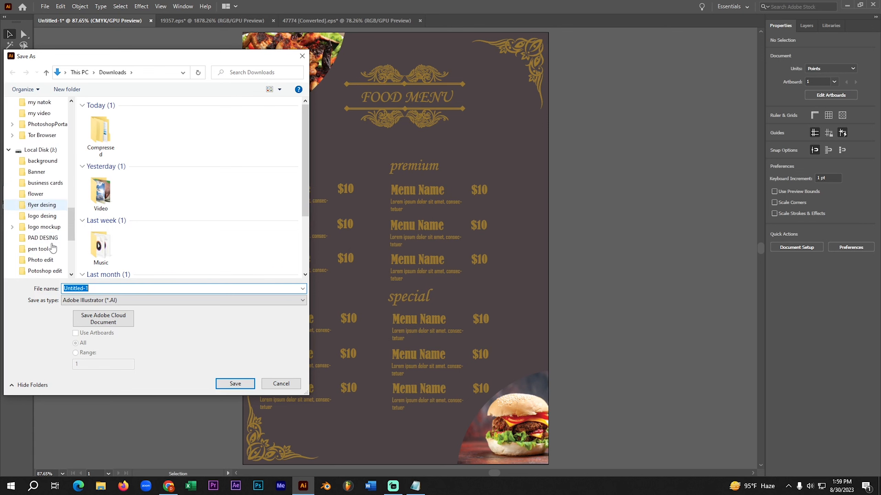
pyautogui.scroll(-1, 39, 225)
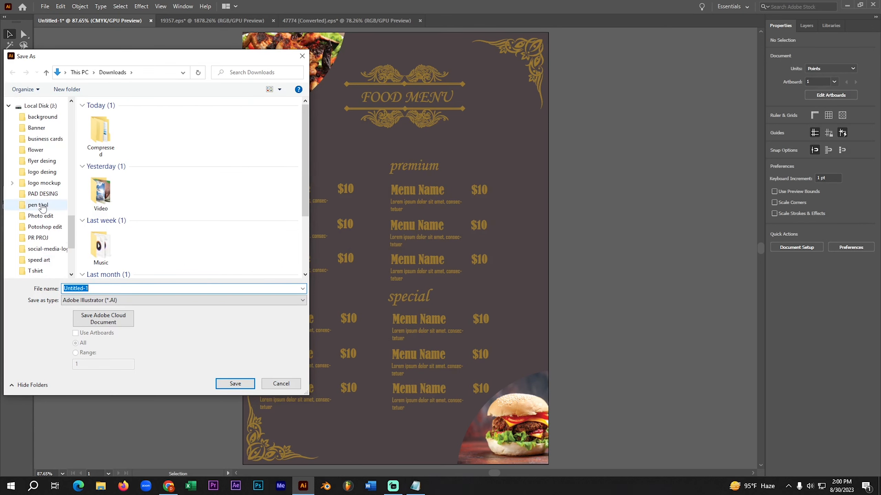
pyautogui.click(41, 160)
# - Name the Adobe Illustrator file FOOD MEnu instead of overwriting the existing FOOD.ai, and save it
pyautogui.click(111, 287)
pyautogui.write('FOOD')
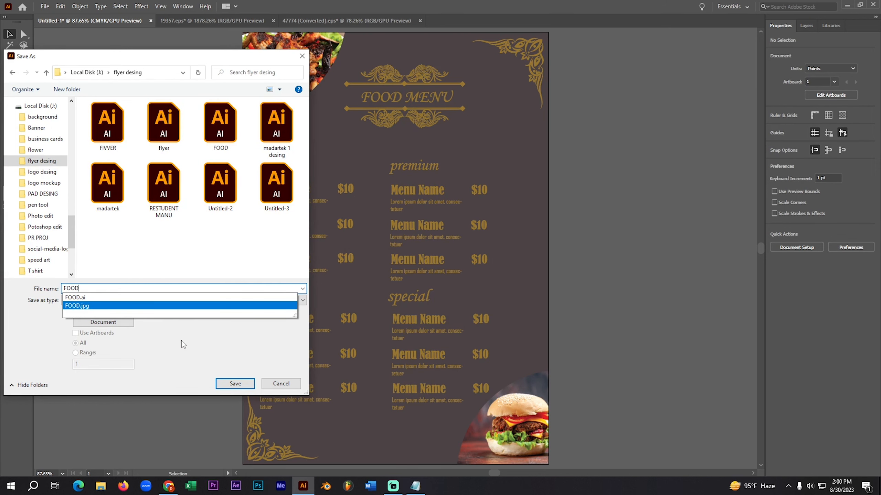
pyautogui.click(239, 381)
pyautogui.click(239, 382)
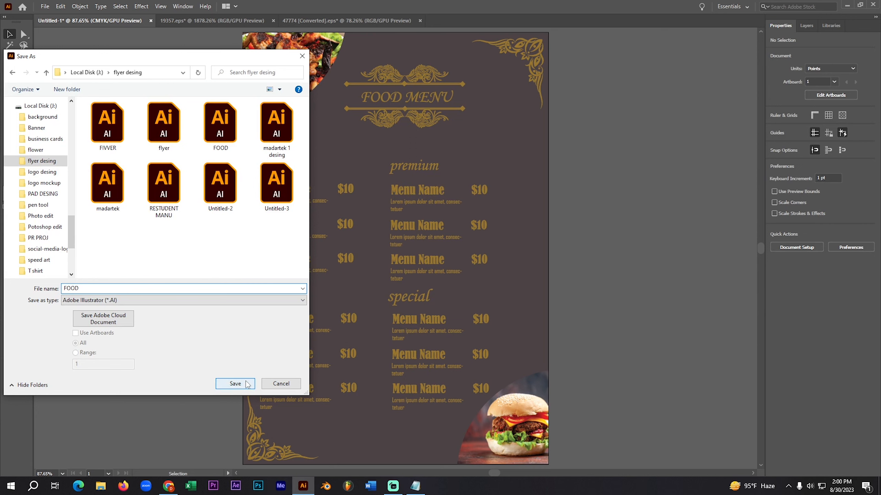
pyautogui.click(194, 291)
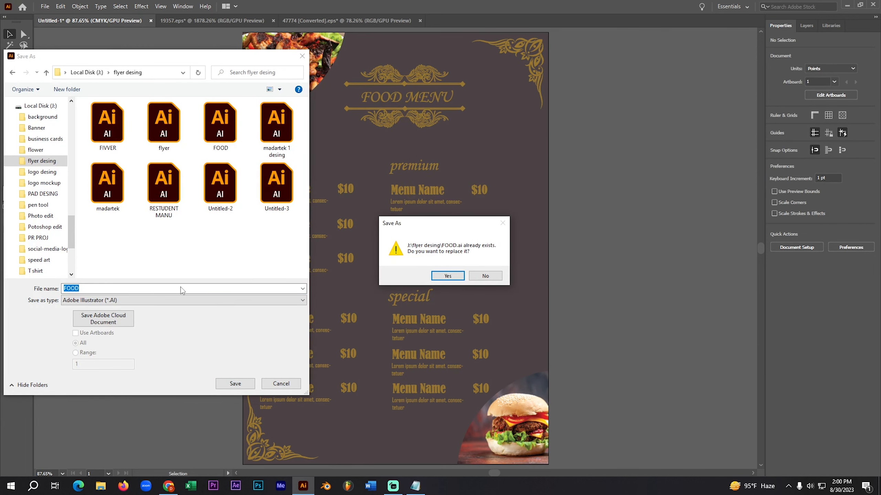
pyautogui.click(485, 279)
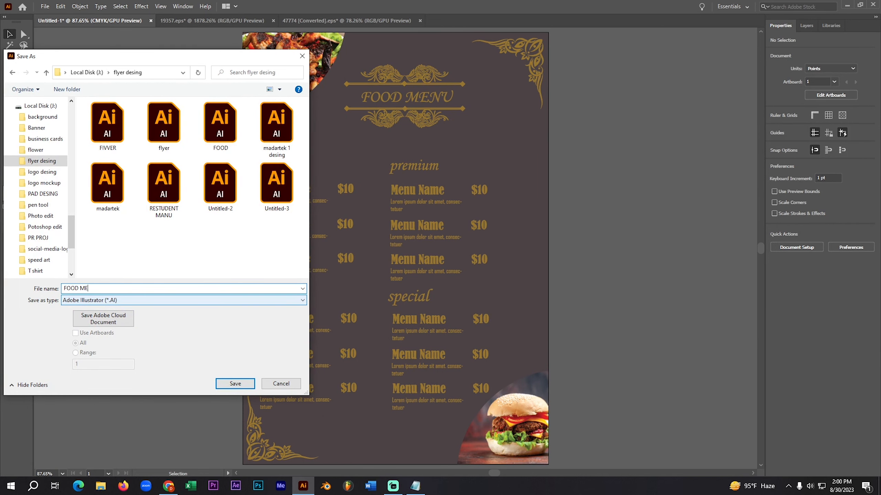
pyautogui.press('Return')
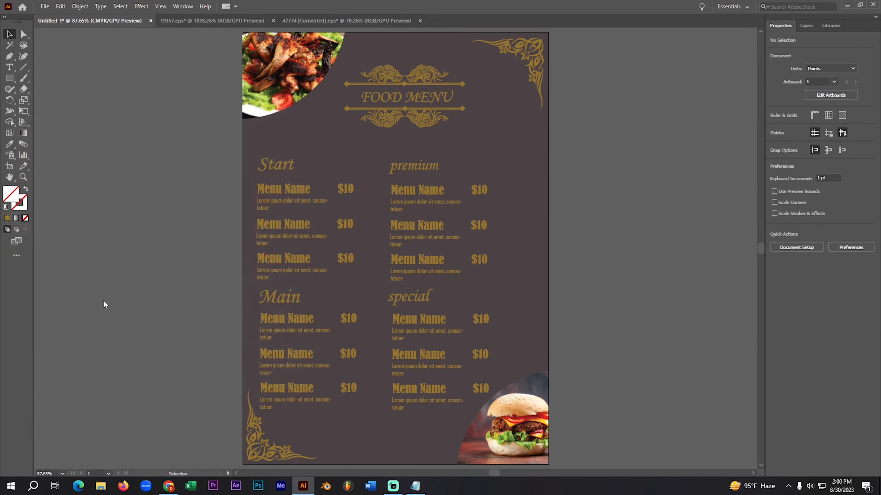
pyautogui.click(482, 370)
# - Export the menu as a JPEG named FOOD MEnu in the flyer desing folder, using the RGB color model
pyautogui.click(45, 6)
pyautogui.moveTo(67, 177)
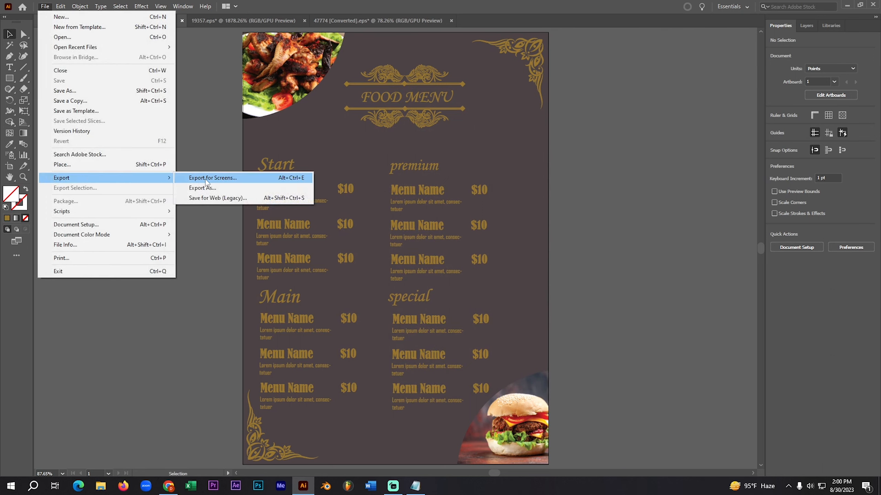
pyautogui.click(215, 189)
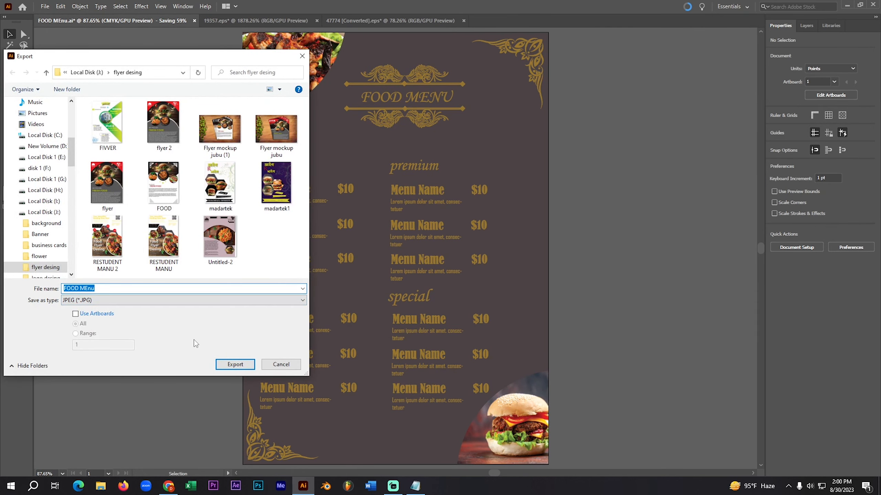
pyautogui.click(236, 365)
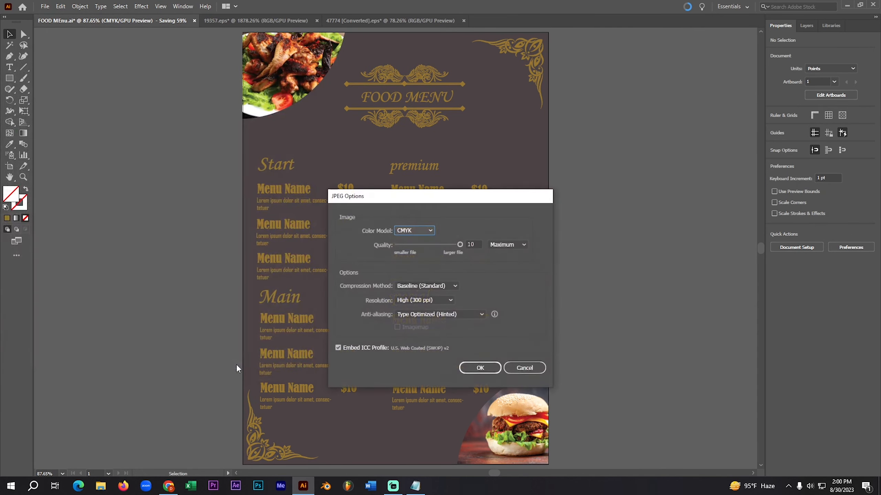
pyautogui.click(402, 231)
pyautogui.click(412, 239)
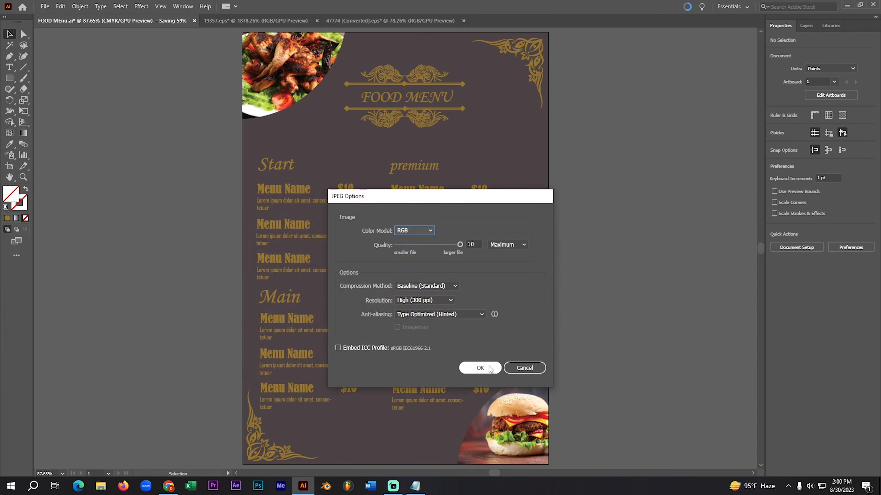
pyautogui.click(479, 367)
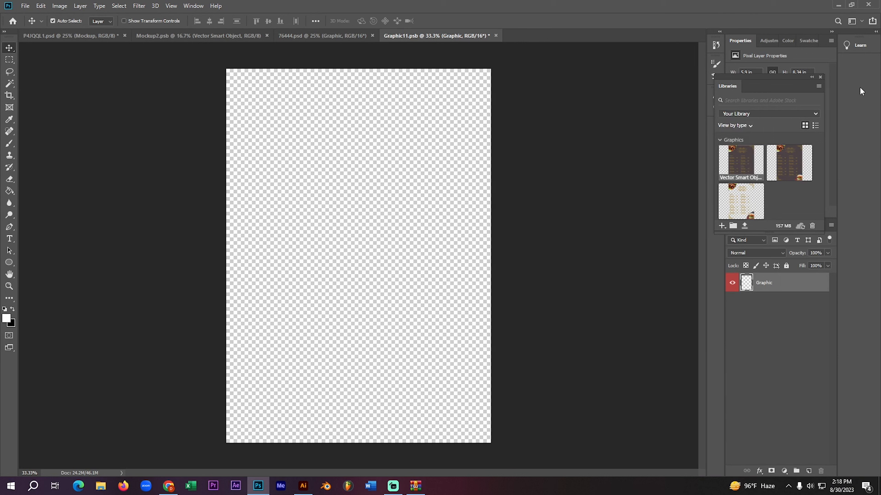
# - In Photoshop, close the Libraries panel and paste the menu artwork into Graphic11.psb as a Smart Object
pyautogui.click(820, 77)
pyautogui.hotkey('ctrl', 'v')
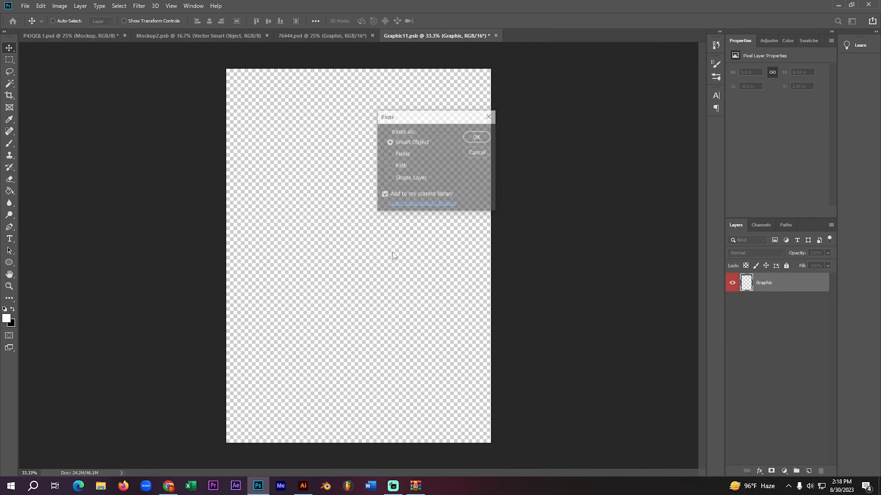
pyautogui.click(477, 136)
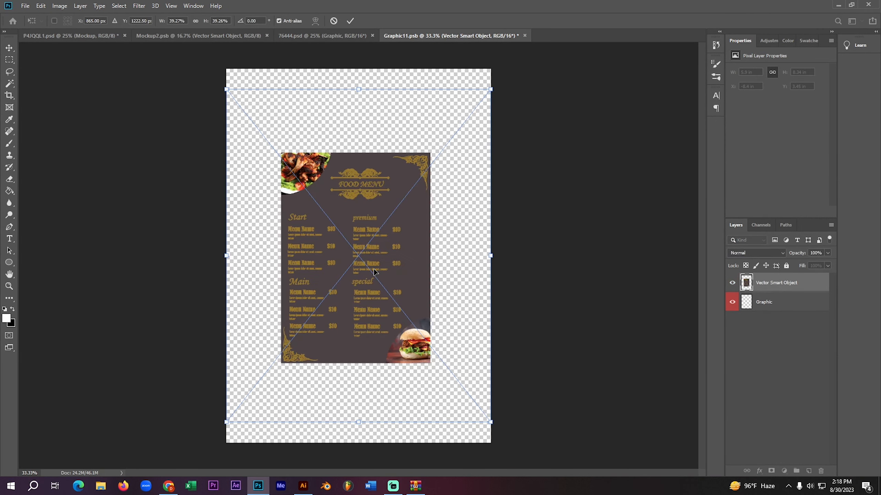
# - Scale and move the pasted menu to about 70.6% width and 70.1% height so it fills the canvas, and apply the transform
pyautogui.moveTo(330, 201); pyautogui.dragTo(391, 259)
pyautogui.moveTo(479, 382); pyautogui.dragTo(600, 466)
pyautogui.moveTo(403, 279); pyautogui.dragTo(339, 206)
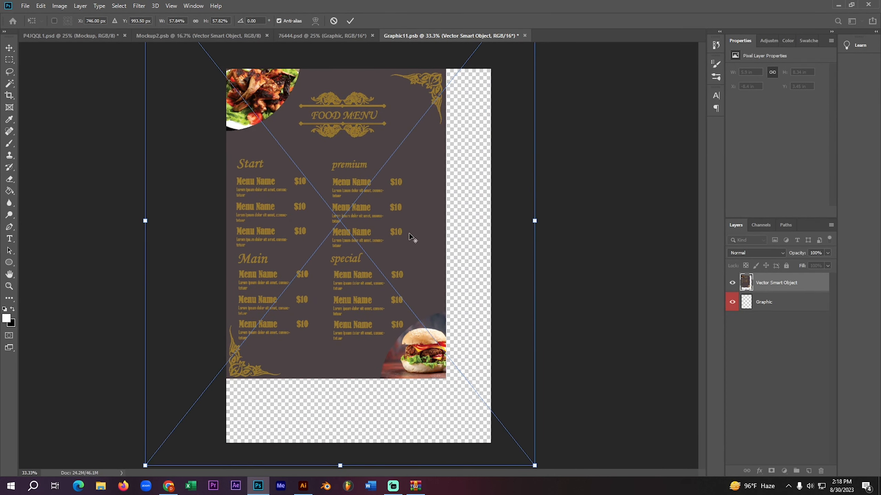
pyautogui.hotkey('ctrl', '-')
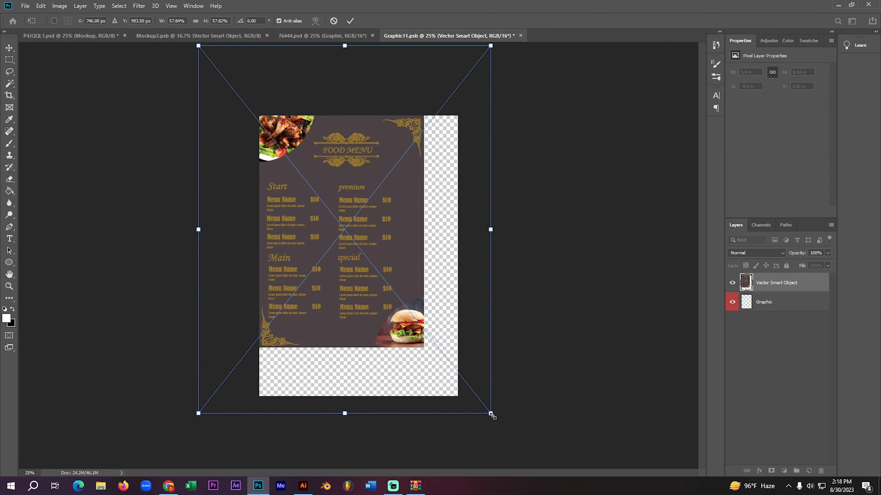
pyautogui.moveTo(491, 414); pyautogui.dragTo(548, 486)
pyautogui.moveTo(415, 320); pyautogui.dragTo(402, 303)
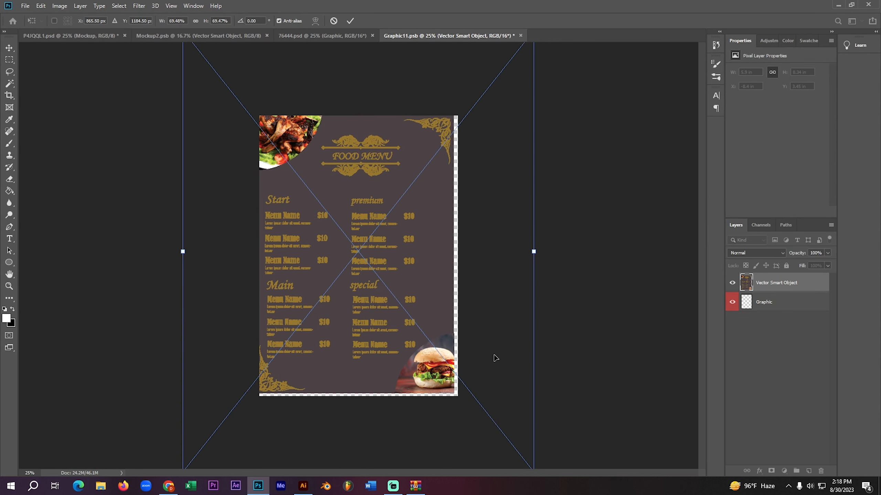
pyautogui.hotkey('ctrl', '-')
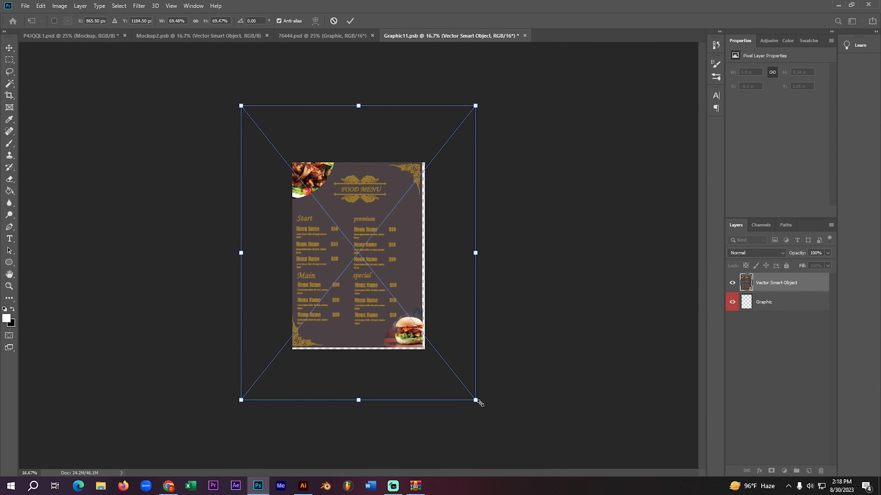
pyautogui.moveTo(481, 403); pyautogui.dragTo(481, 405)
pyautogui.moveTo(478, 263); pyautogui.dragTo(481, 250)
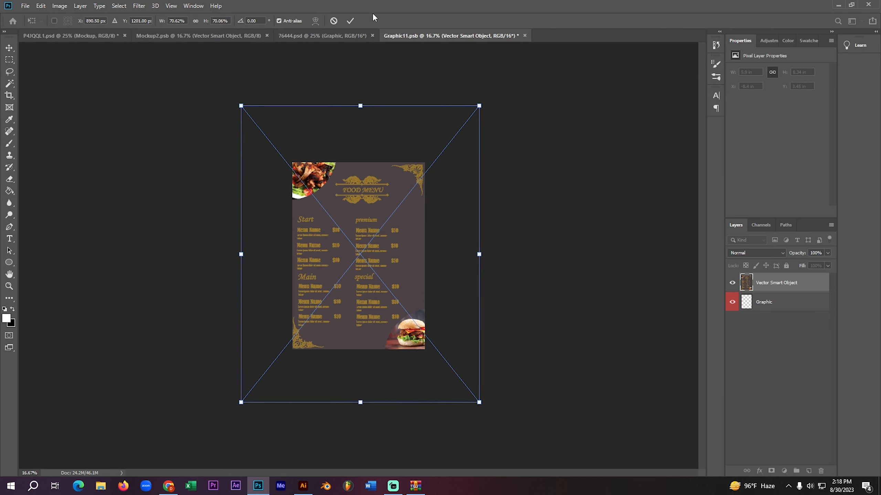
pyautogui.click(351, 21)
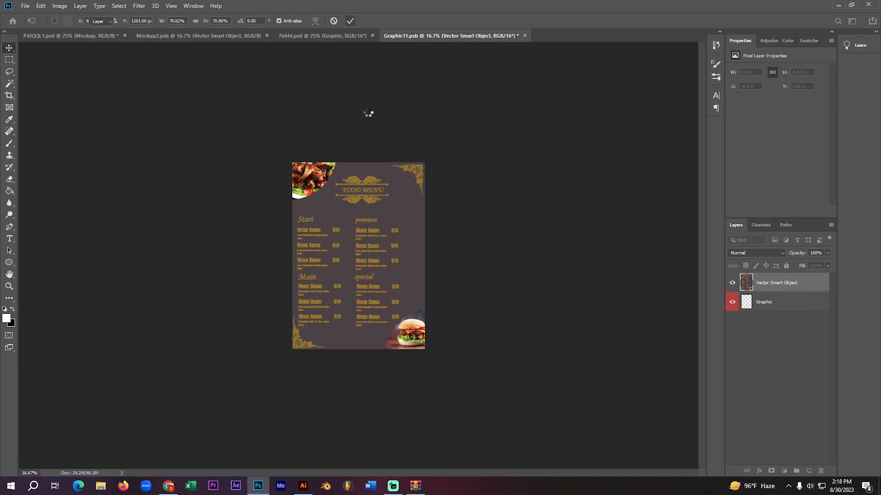
# - Save Graphic11.psb to update the 76444.psd mockup, and close the other open documents, discarding the changes to P4JQQL1.psd
pyautogui.hotkey('ctrl', 's')
pyautogui.click(333, 35)
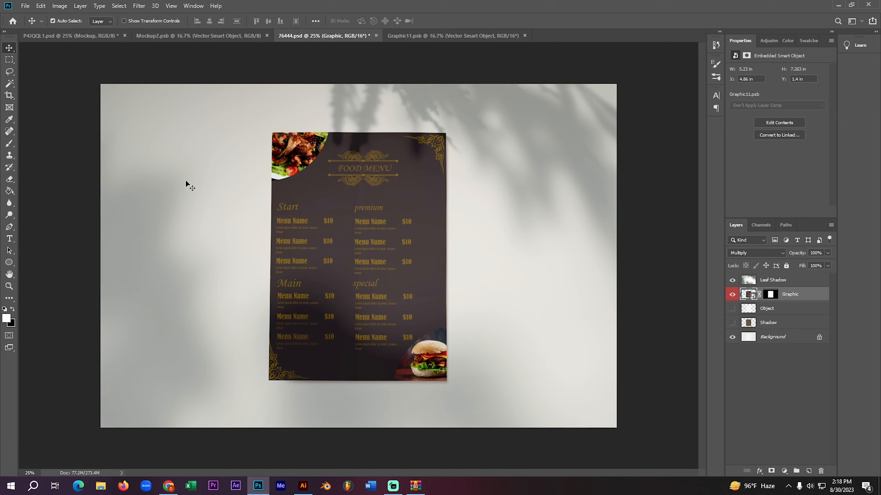
pyautogui.click(267, 35)
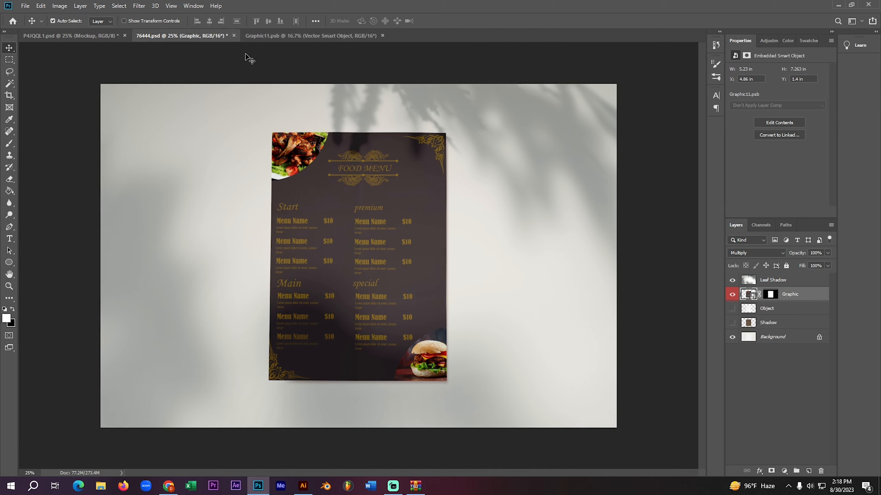
pyautogui.click(382, 35)
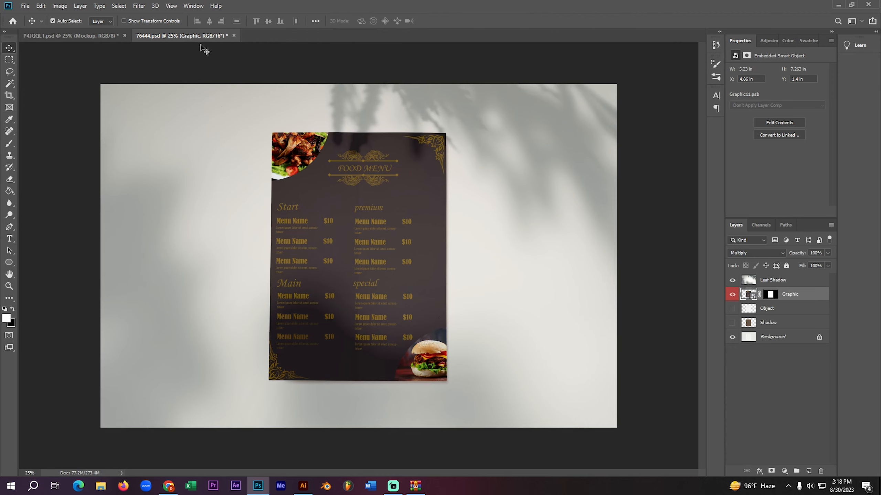
pyautogui.click(126, 35)
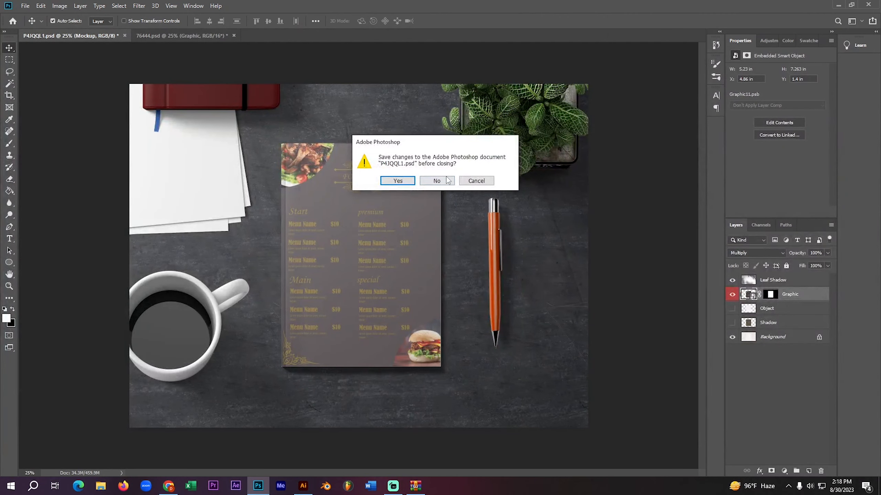
pyautogui.click(443, 180)
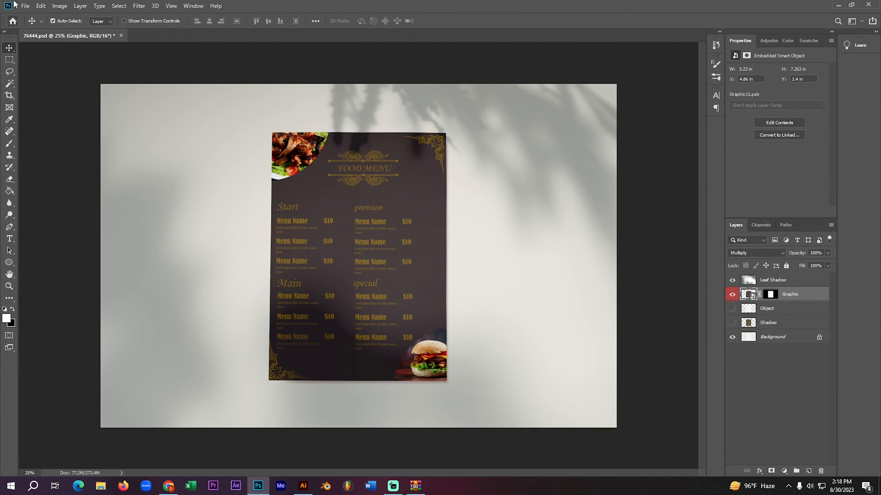
# - Export the 76444 mockup with Export As in JPG format at 100% quality and 4500 by 3000 px
pyautogui.click(25, 5)
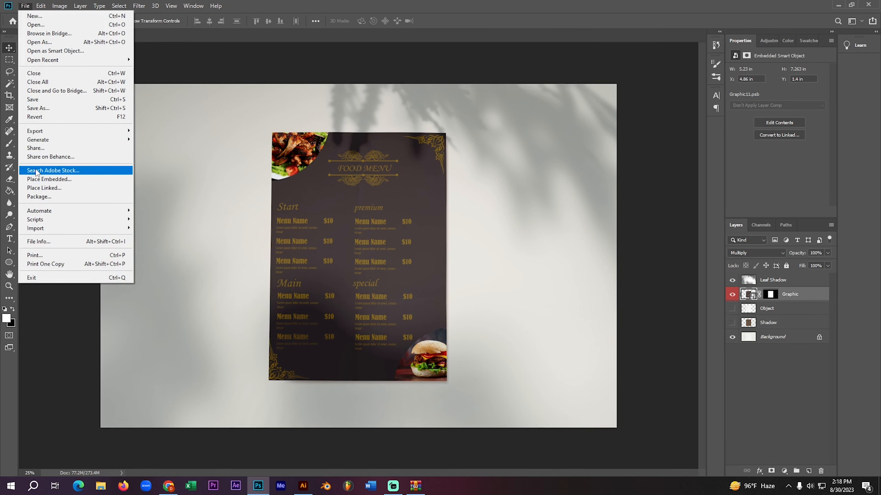
pyautogui.moveTo(67, 140)
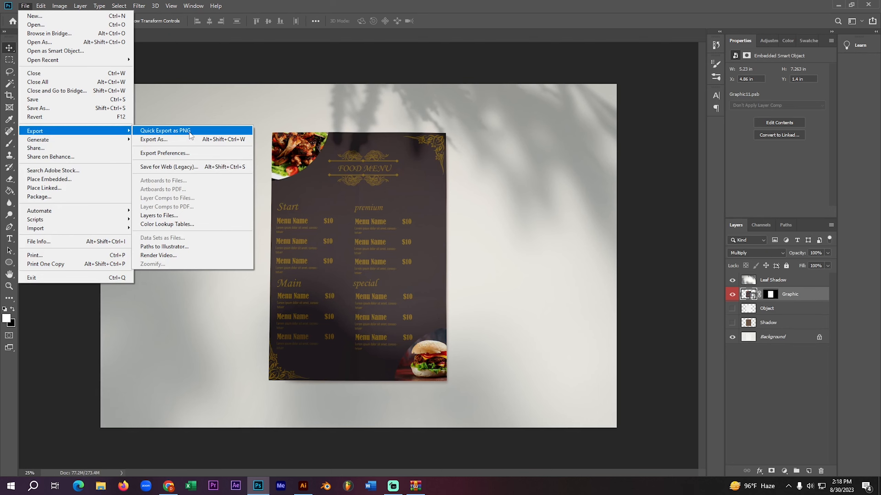
pyautogui.click(213, 139)
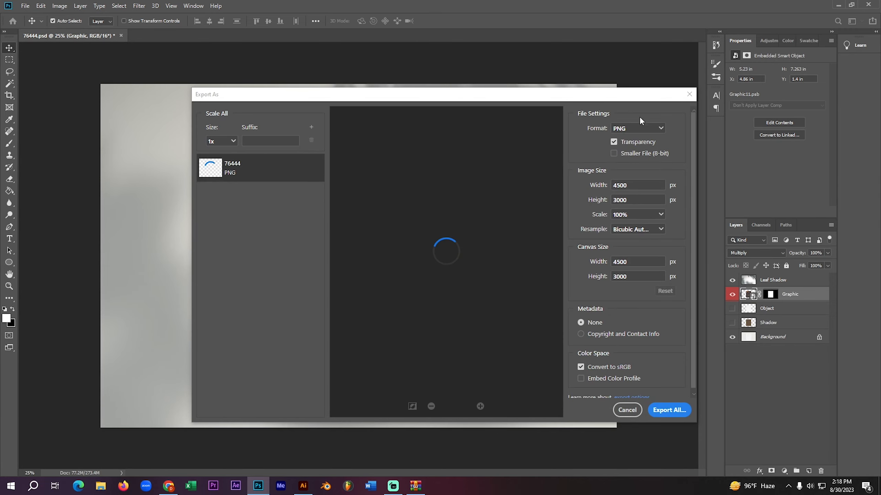
pyautogui.click(639, 129)
pyautogui.click(640, 153)
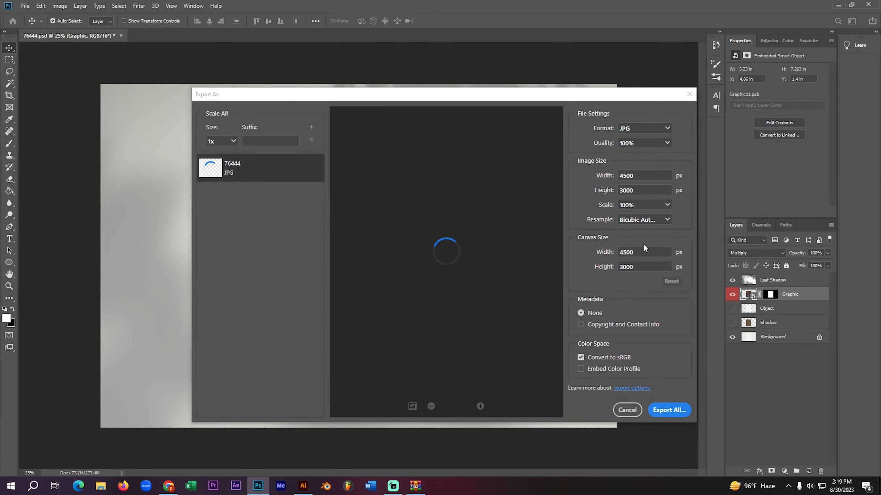
pyautogui.click(673, 409)
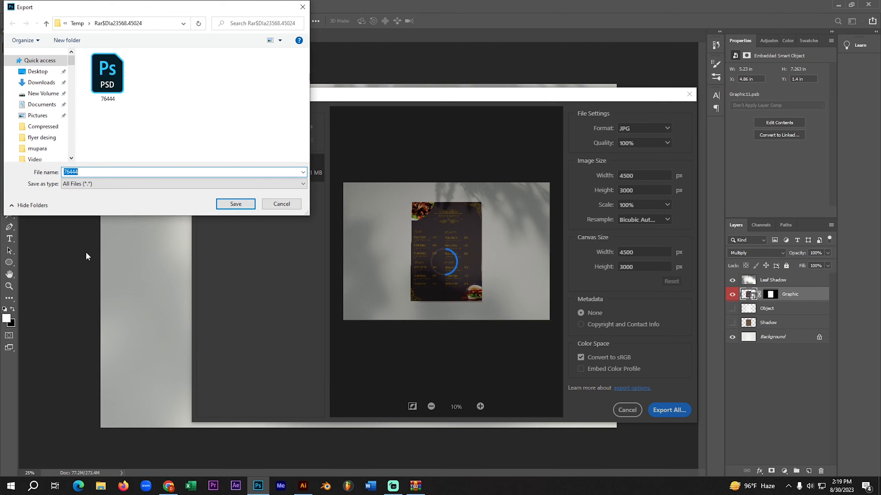
# - Choose the flyer desing folder on drive J: as the destination for the exported mockup
pyautogui.scroll(-10, 13, 127)
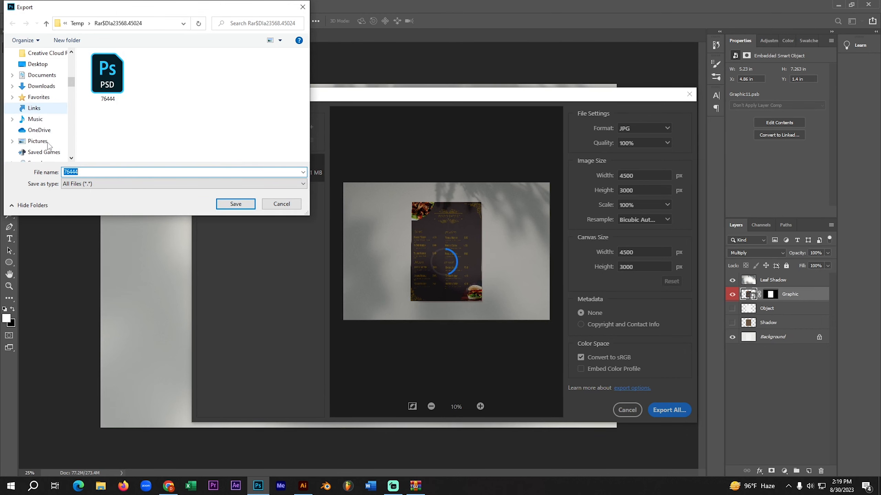
pyautogui.scroll(-5, 49, 146)
pyautogui.click(45, 140)
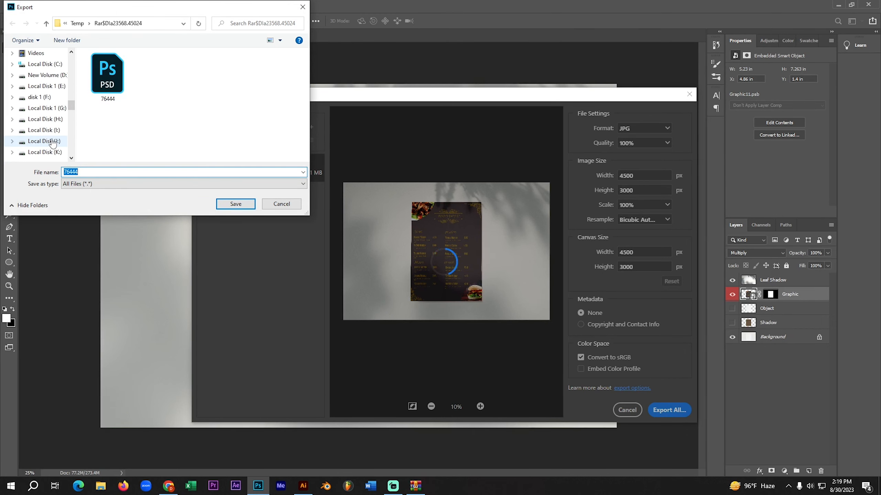
pyautogui.doubleClick(138, 106)
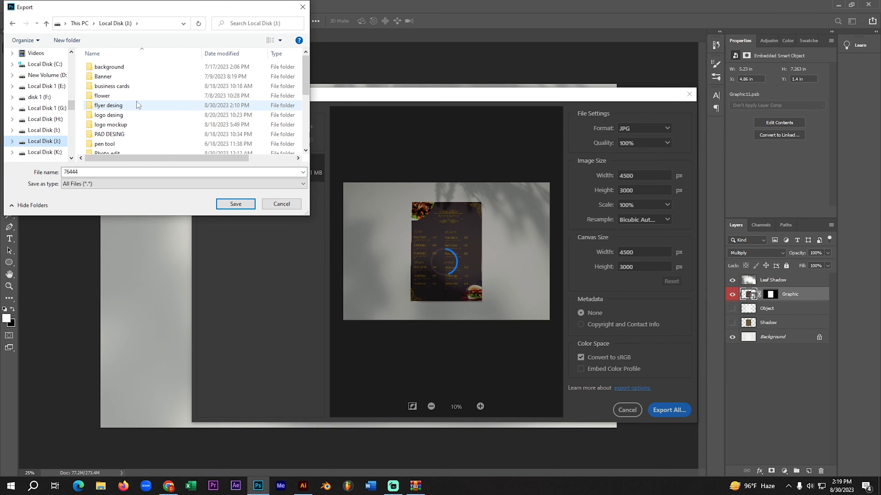